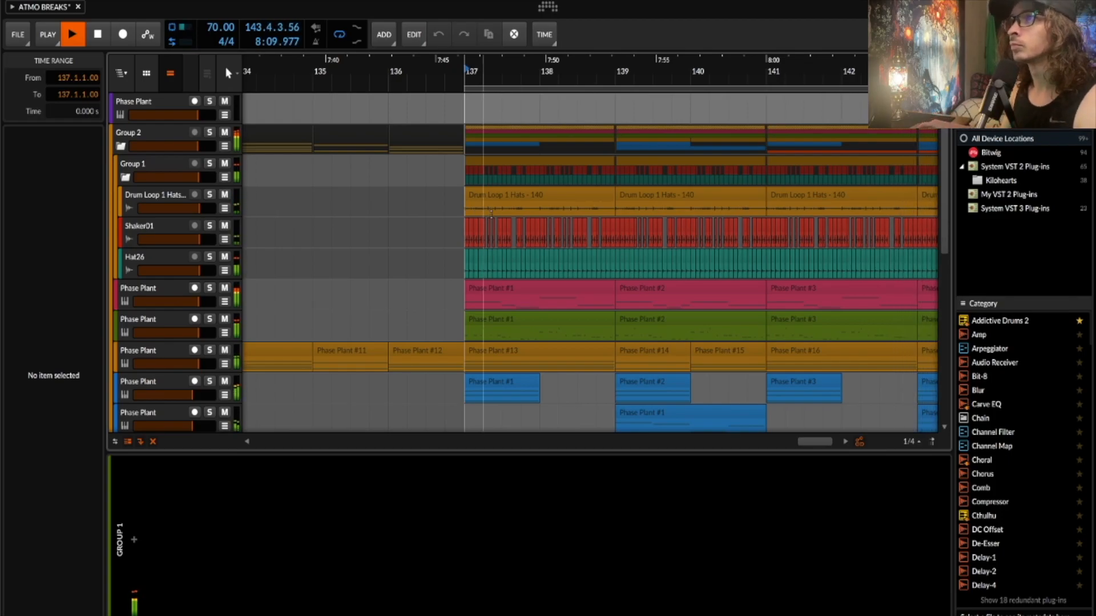
- Bring bars 133–145 into view and stop playback near bar 144
scroll(490, 212, right, 1)
scroll(490, 213, down, 4)
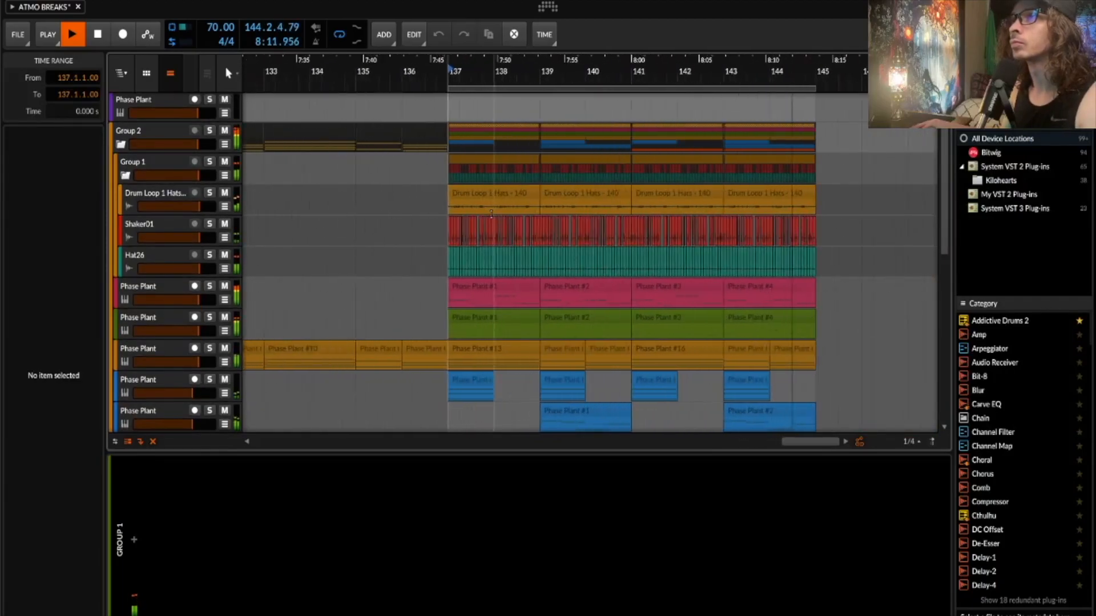
key(space)
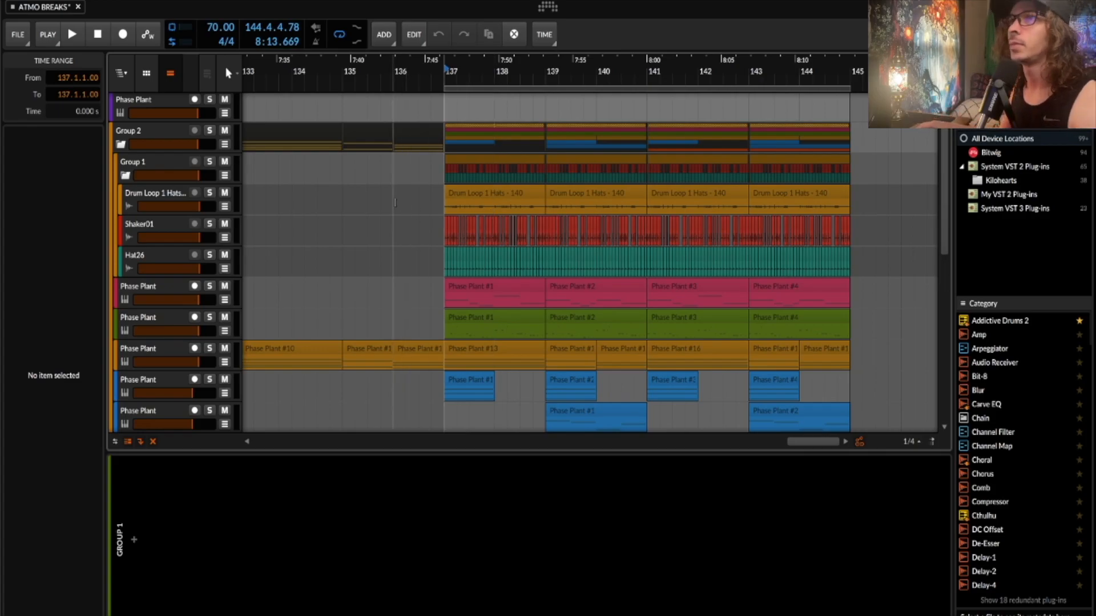
- Solo Group 2 and play it from bar 137
click(204, 139)
click(210, 130)
key(space)
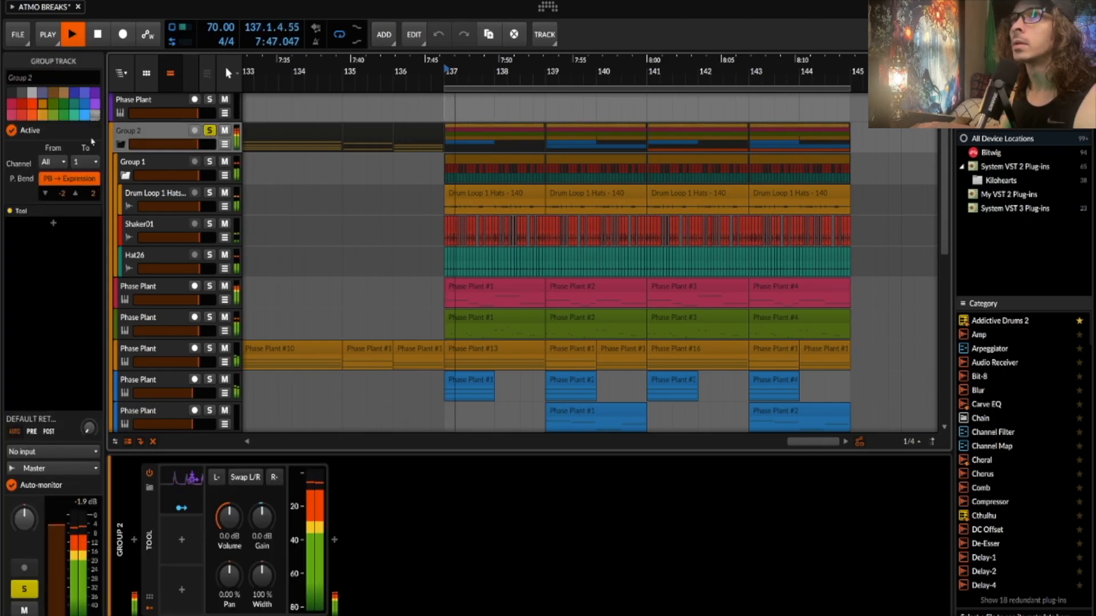
scroll(124, 142, down, 1)
- Fold Group 2, then solo Group 3, replay from bar 137 and expand its drum tracks
click(124, 141)
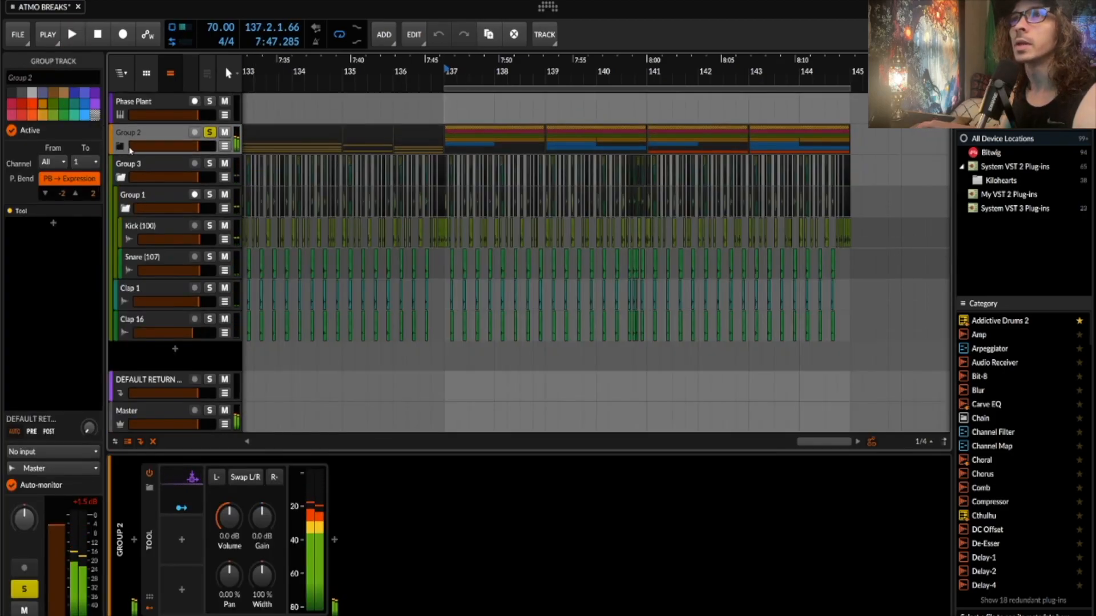
click(120, 177)
click(201, 163)
key(space)
click(119, 177)
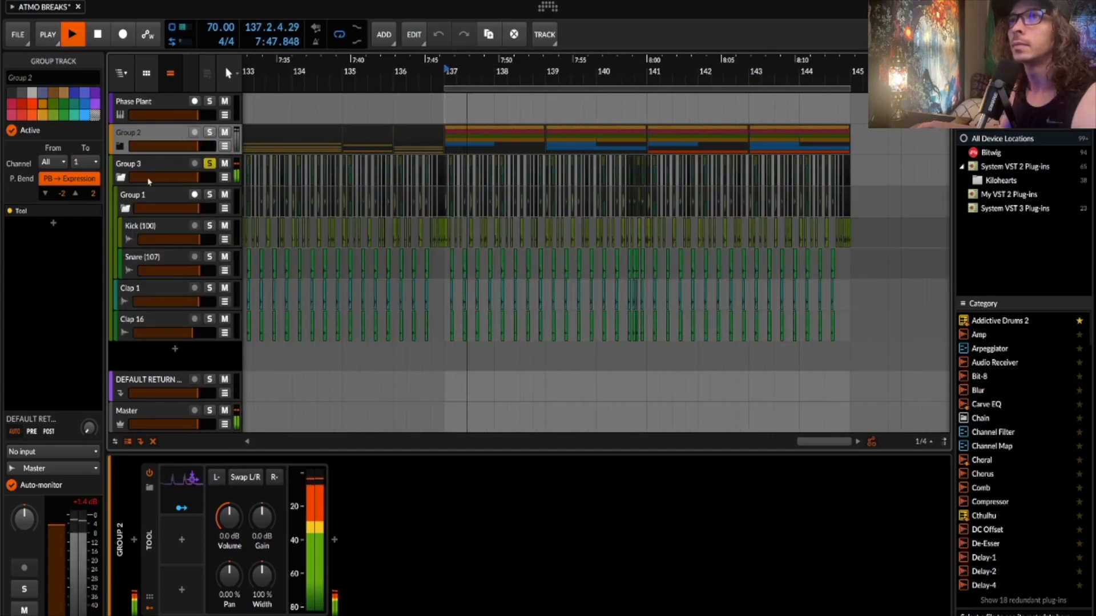
- Stop playback and select the Kick (100) clip at 137.1
scroll(446, 272, up, 8)
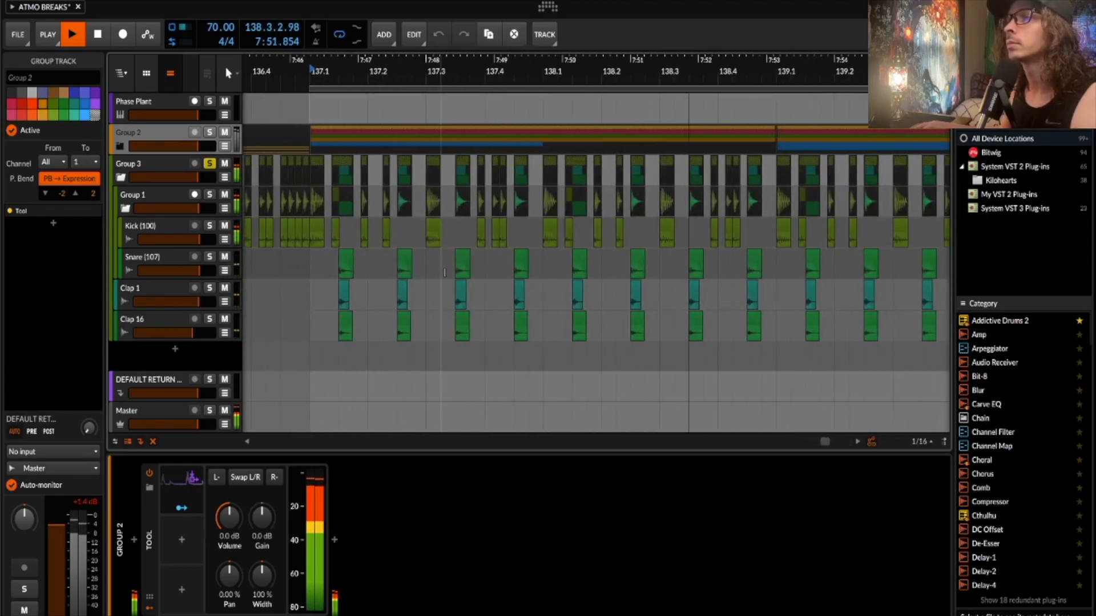
key(space)
scroll(445, 272, up, 6)
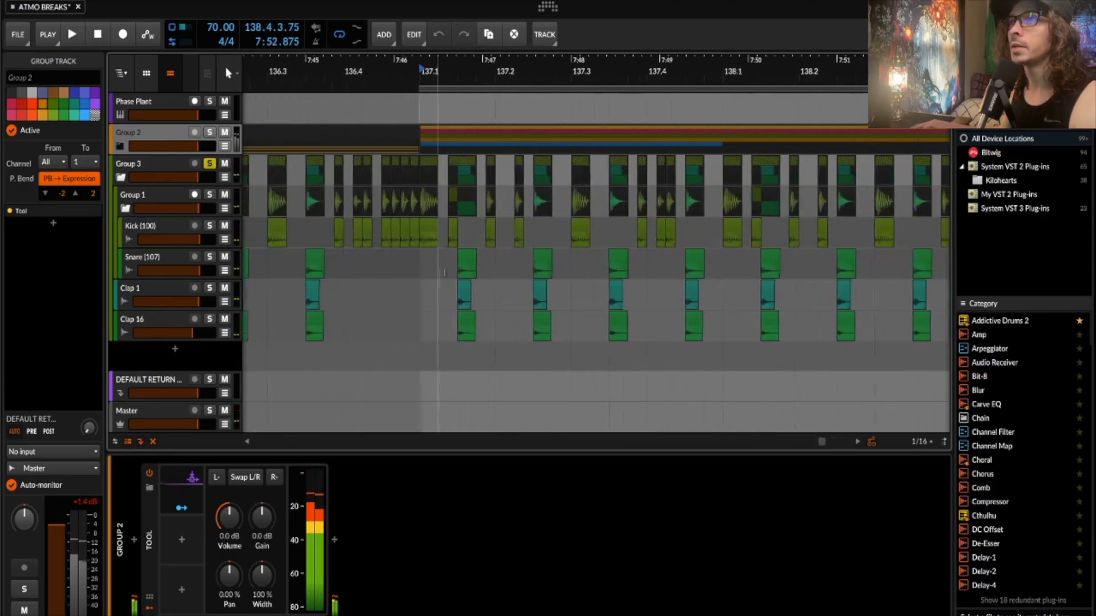
scroll(444, 272, up, 2)
click(359, 231)
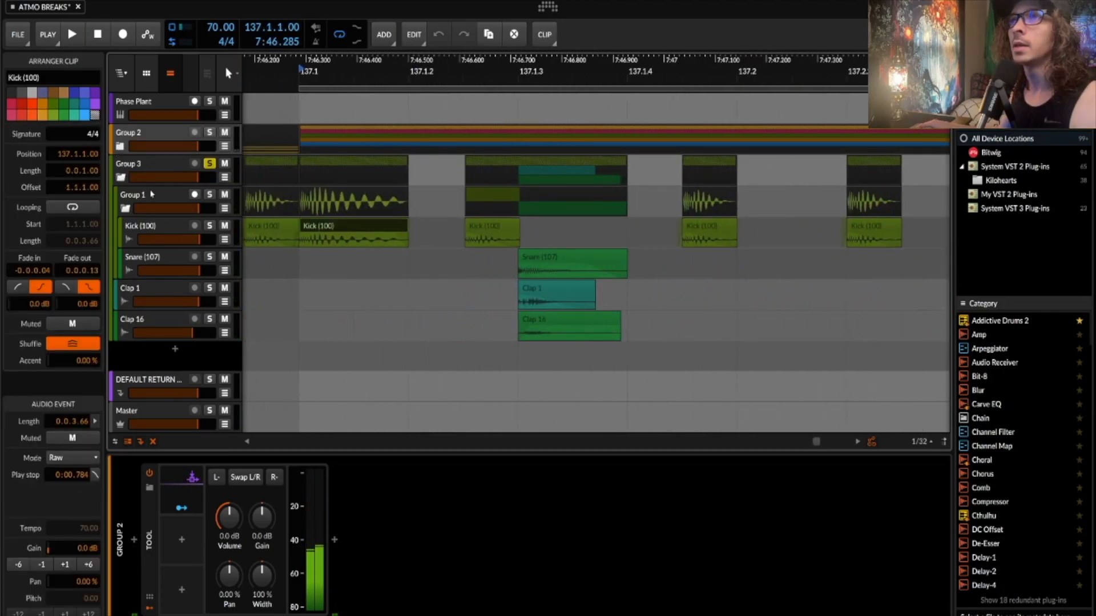
- Show Kick (100)'s empty device chain, then select its clip at 137.1 and play it
click(173, 226)
click(349, 228)
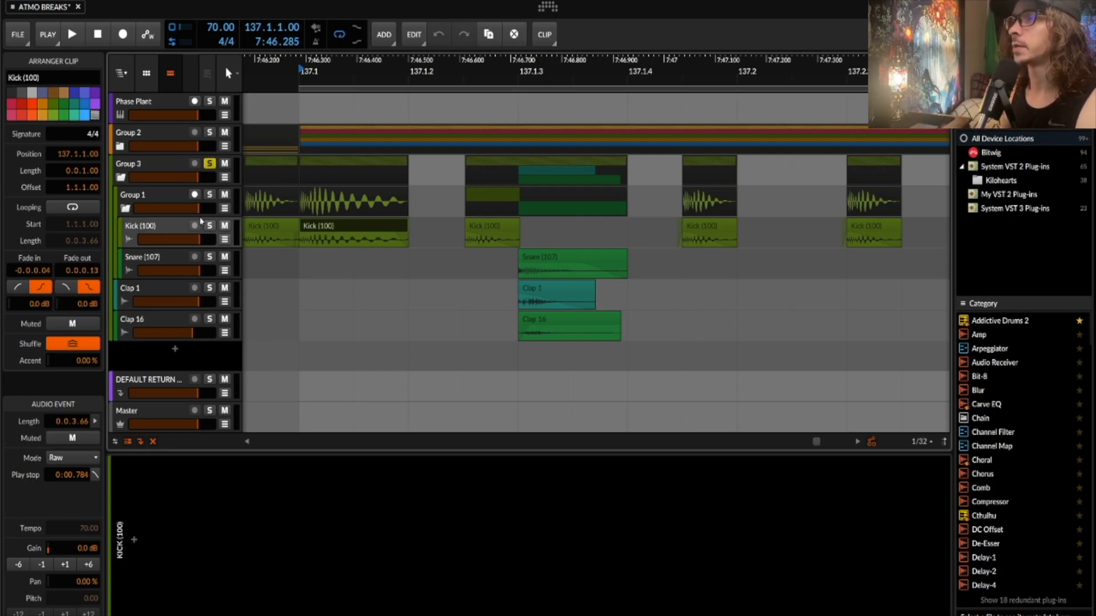
key(space)
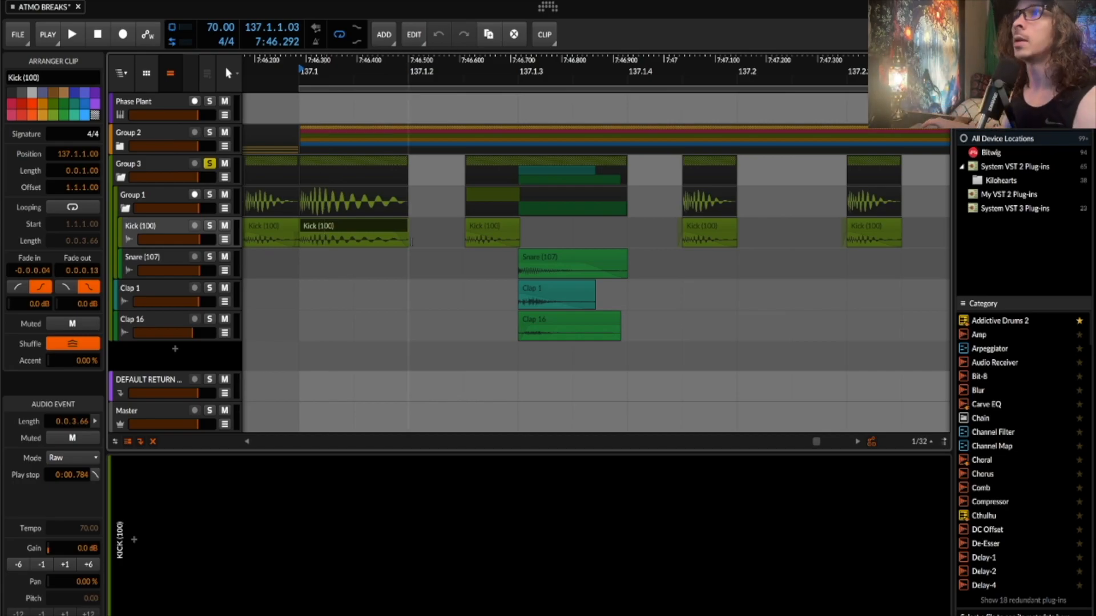
- Select the Snare (107) clip and show its Frequency Shifter and Pro-Q 3 chain
click(534, 261)
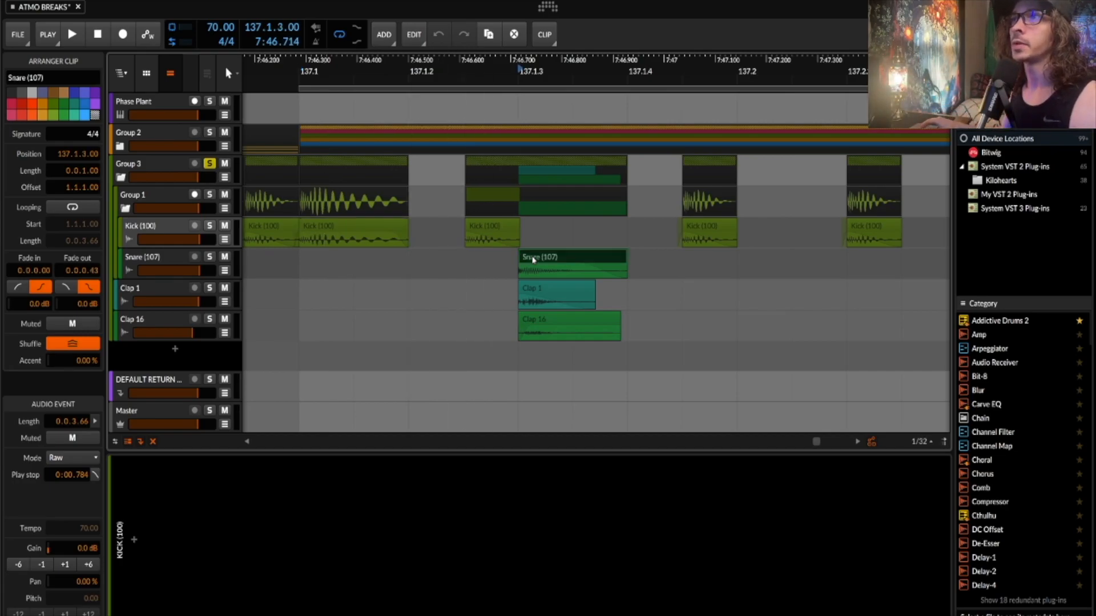
click(170, 257)
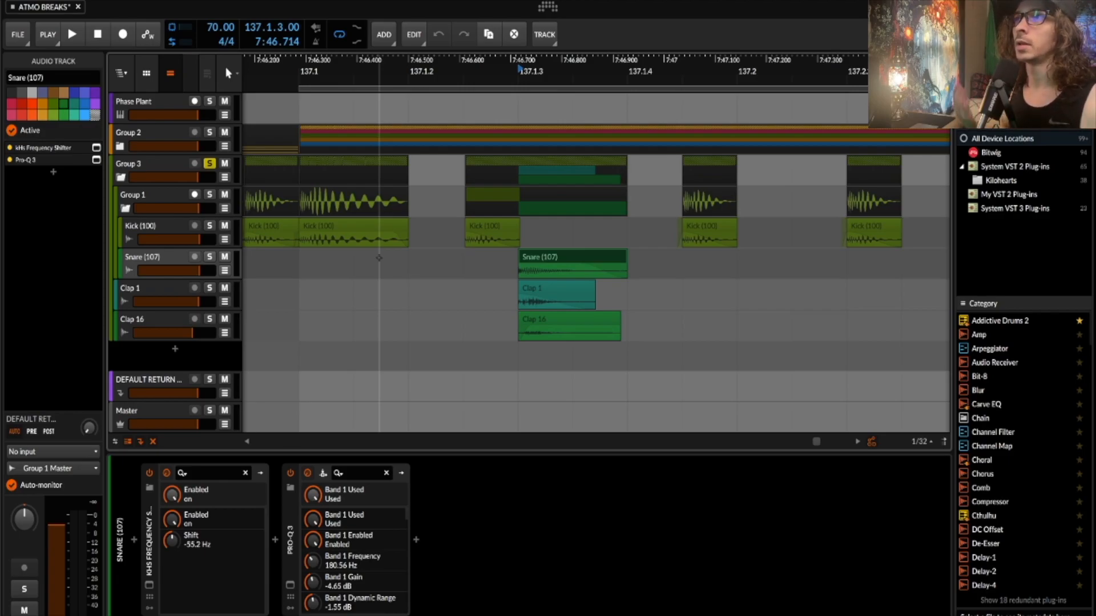
click(209, 257)
click(539, 260)
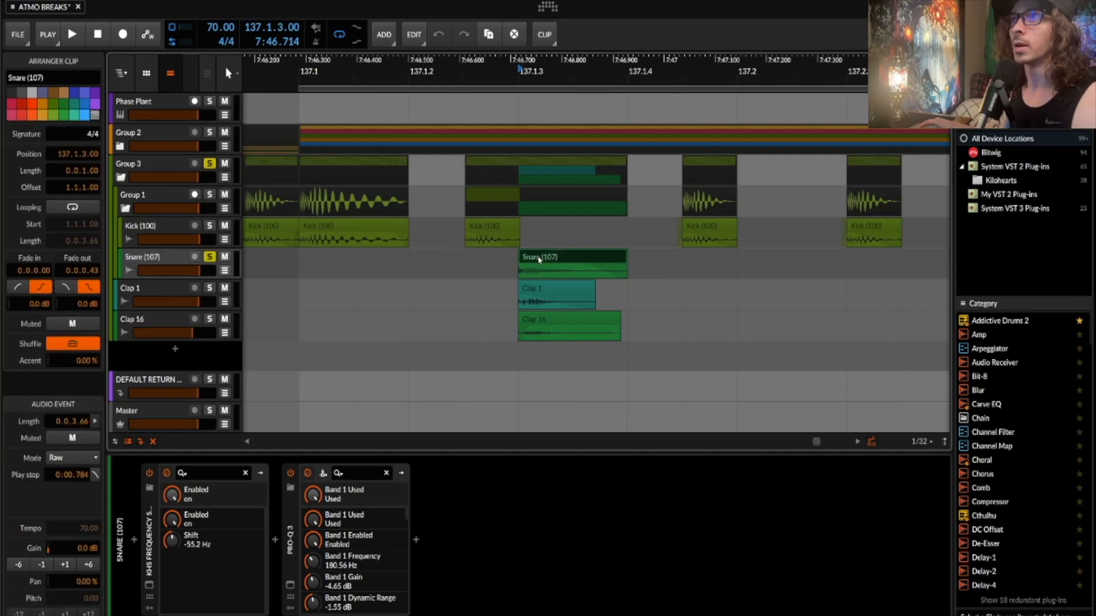
key(space)
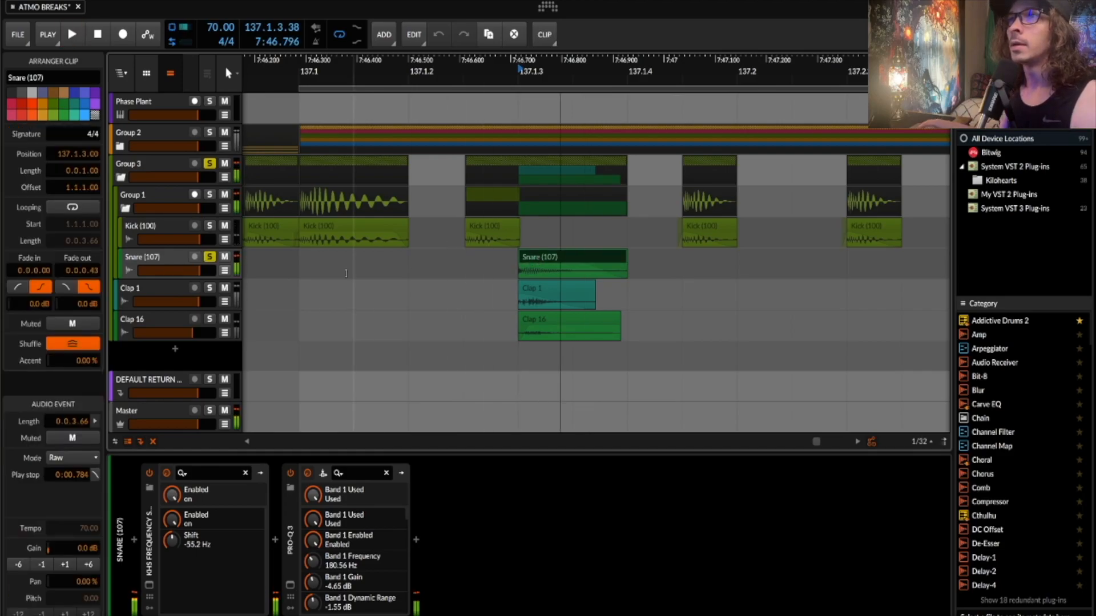
click(209, 257)
click(209, 287)
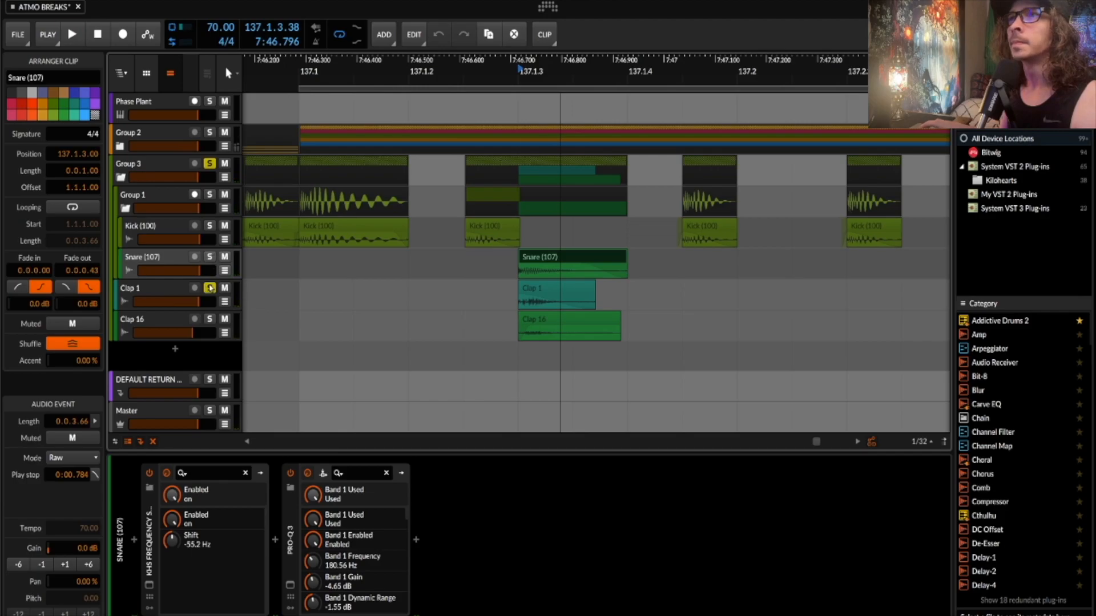
click(210, 288)
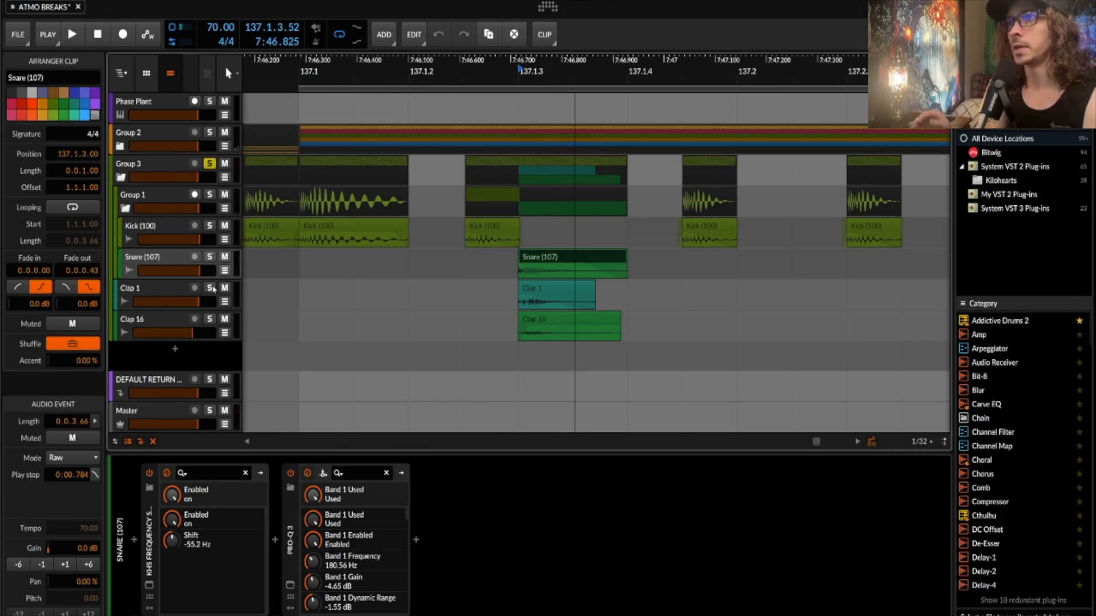
click(174, 273)
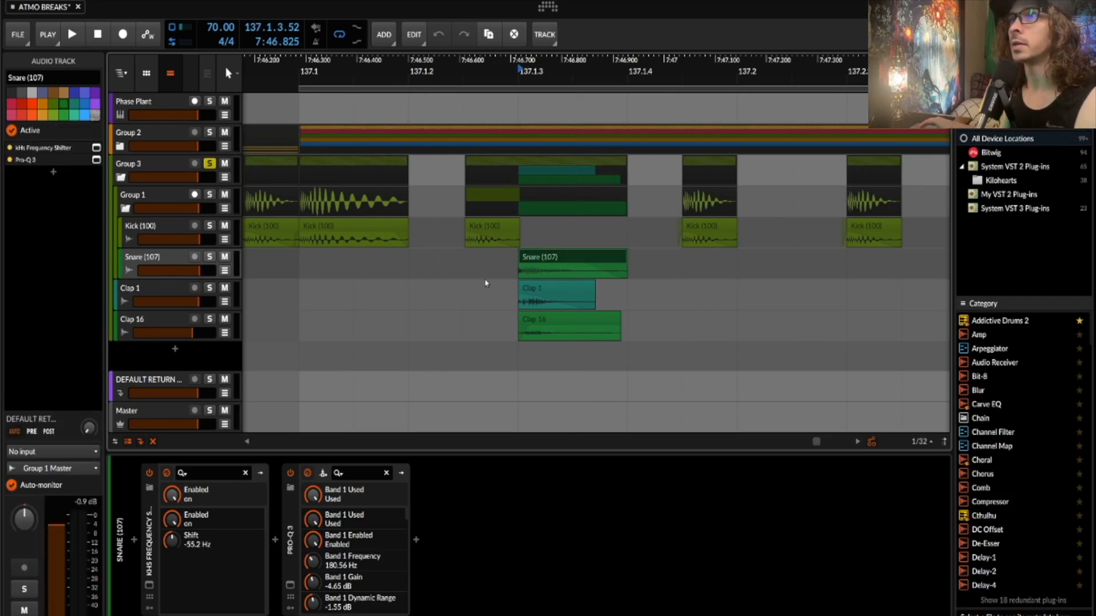
click(528, 319)
click(210, 319)
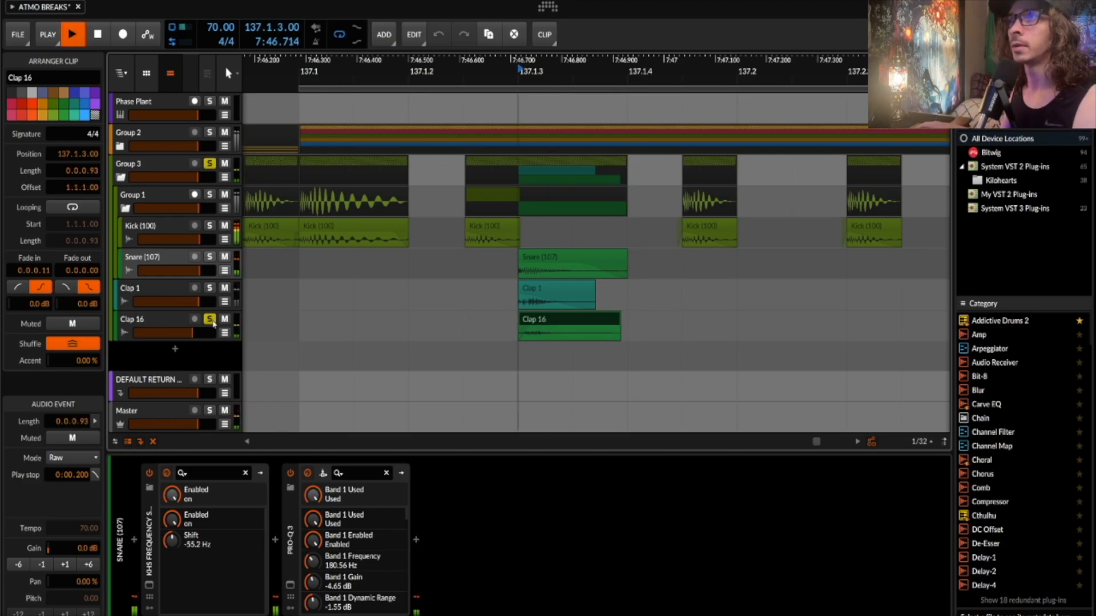
click(210, 320)
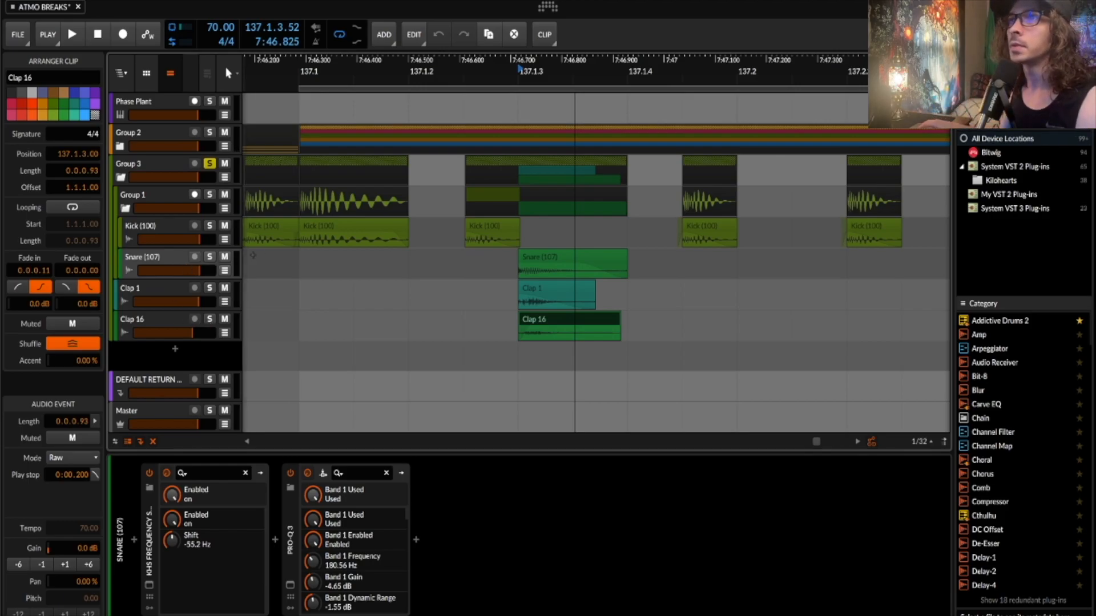
click(180, 228)
click(172, 252)
click(169, 238)
click(164, 264)
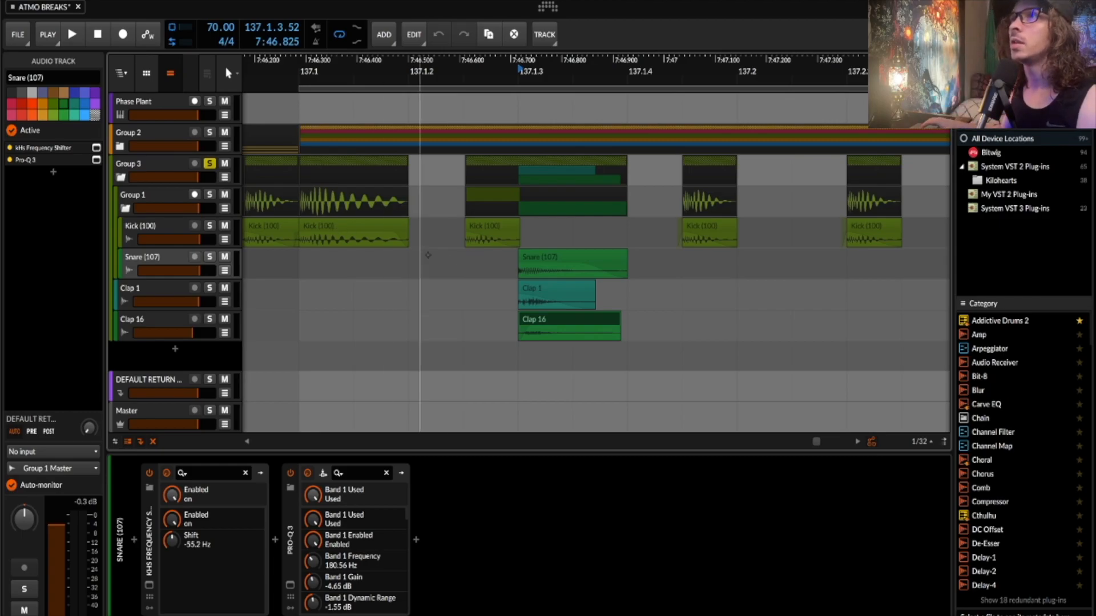
click(532, 260)
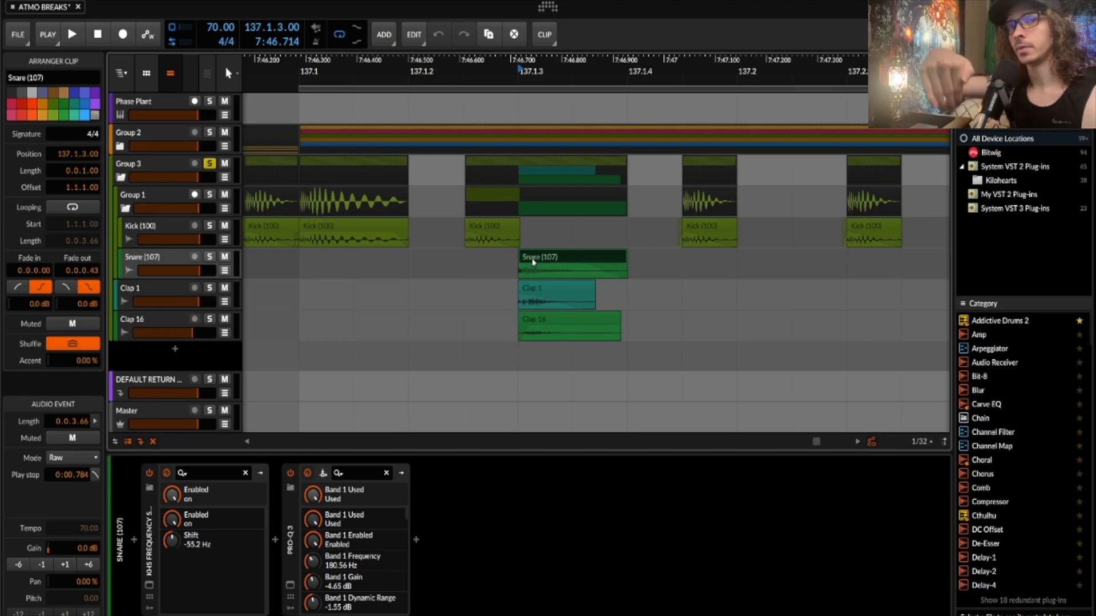
scroll(527, 271, down, 3)
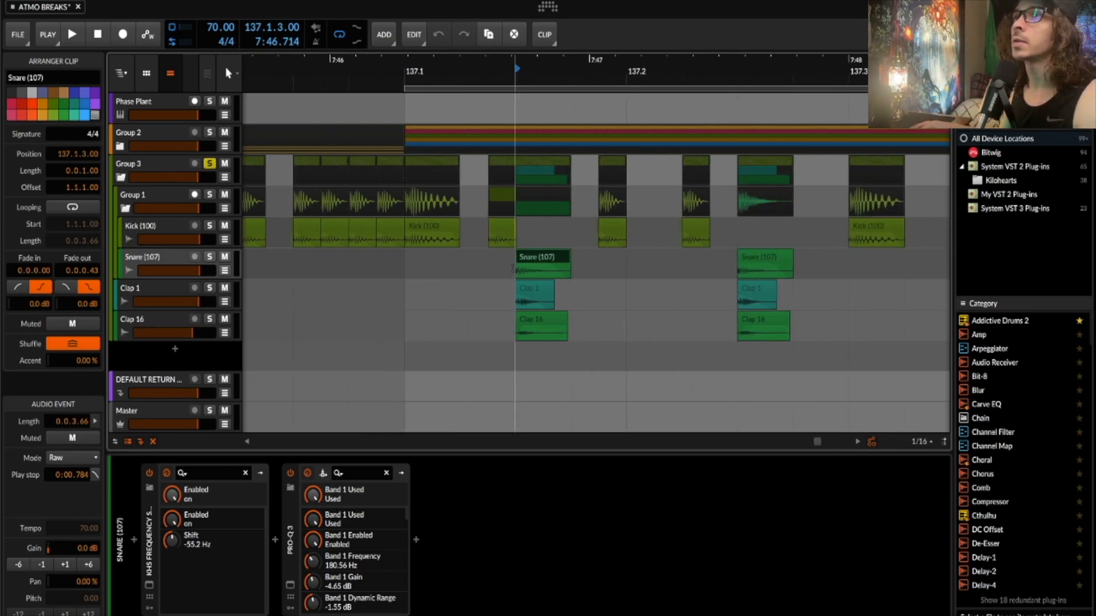
click(438, 233)
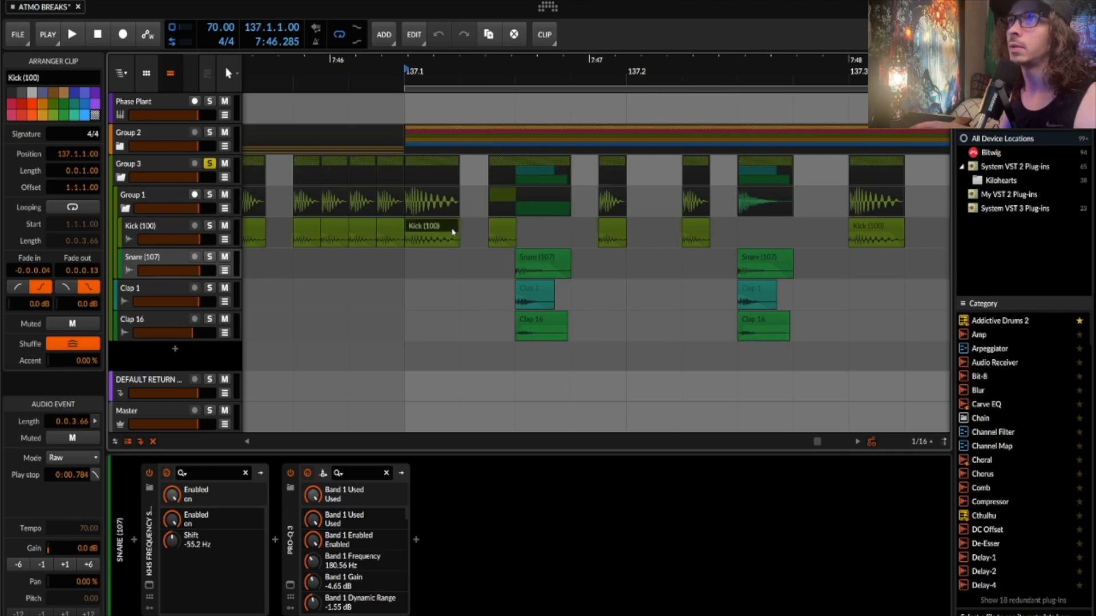
key(space)
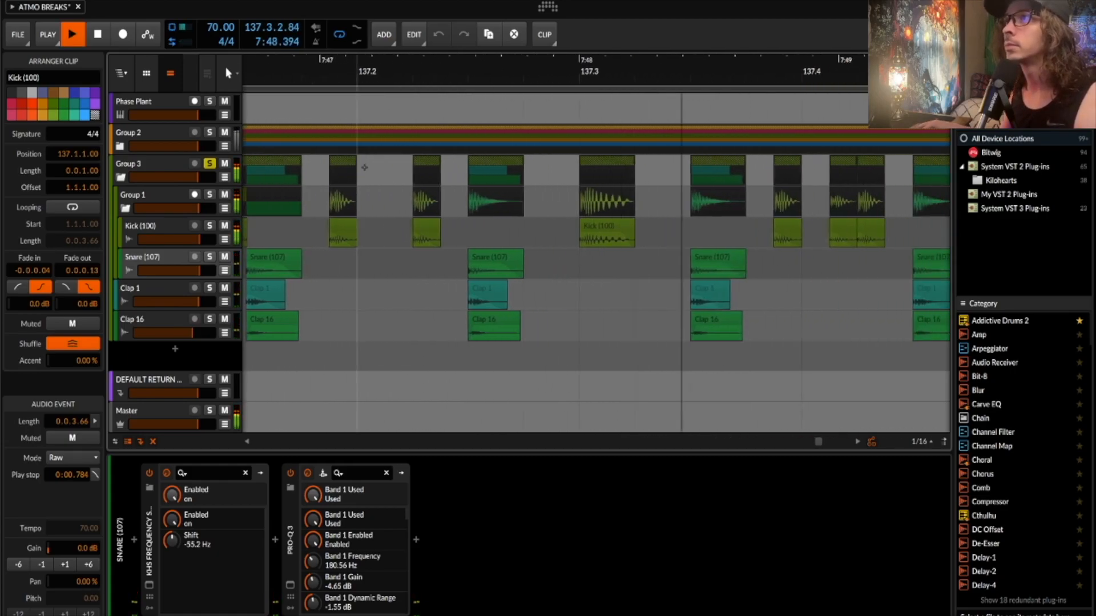
key(space)
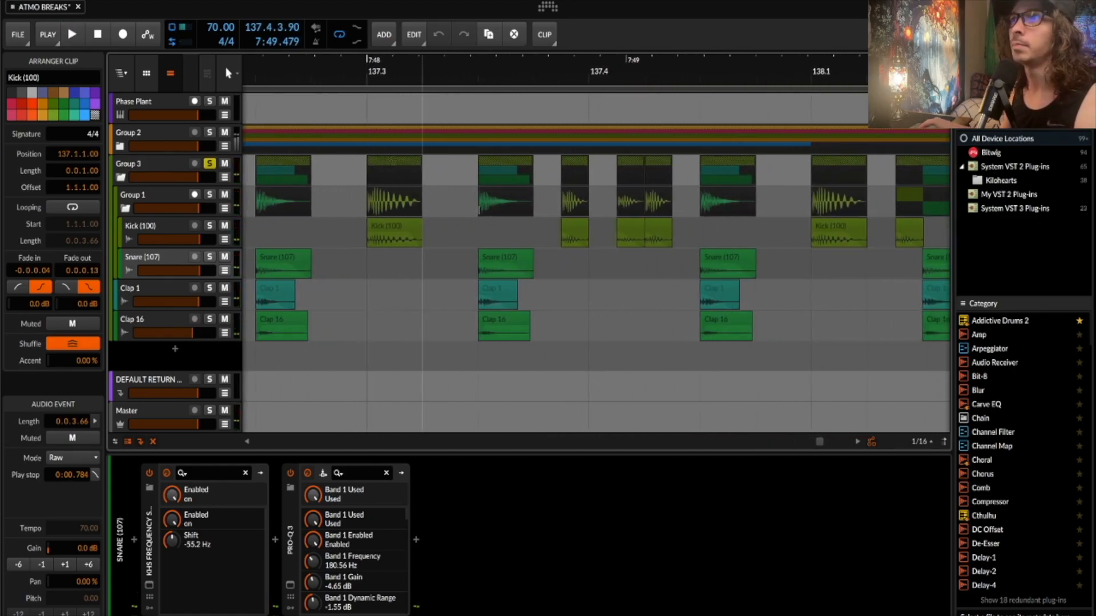
scroll(569, 227, up, 6)
click(570, 227)
click(487, 225)
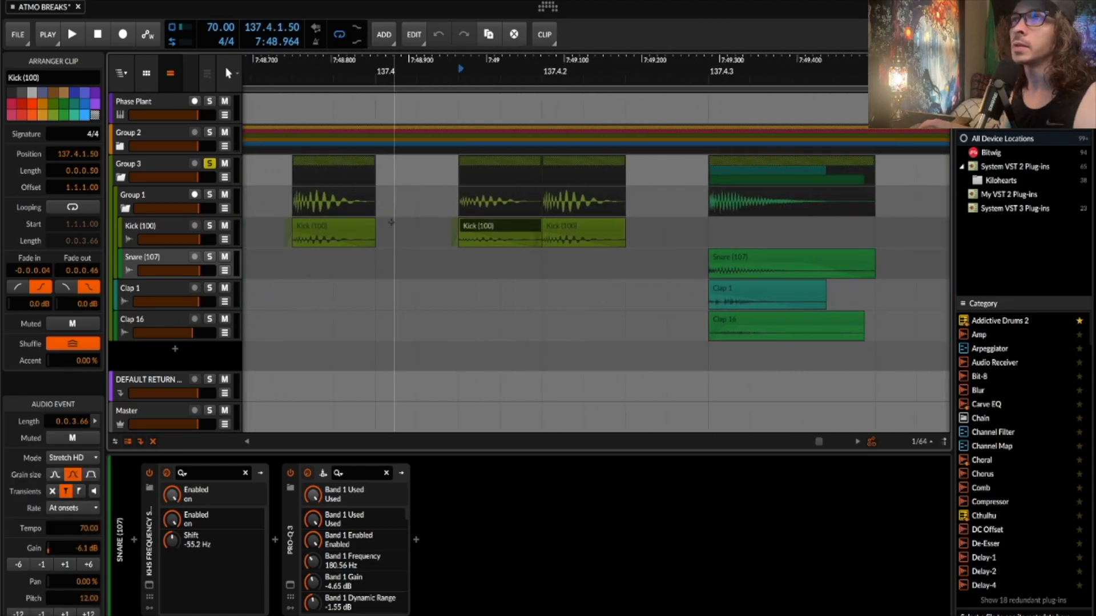
click(327, 228)
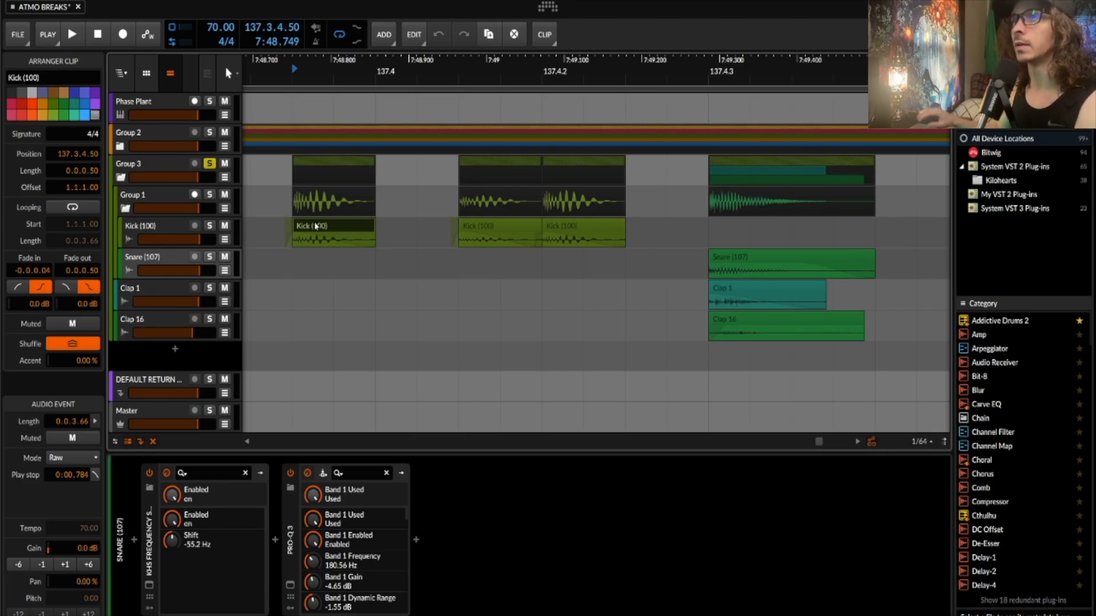
- Play and stop, then unsolo Group 3 and fold it, showing its GClip and Pro-L 2 chain
key(space)
scroll(316, 226, down, 5)
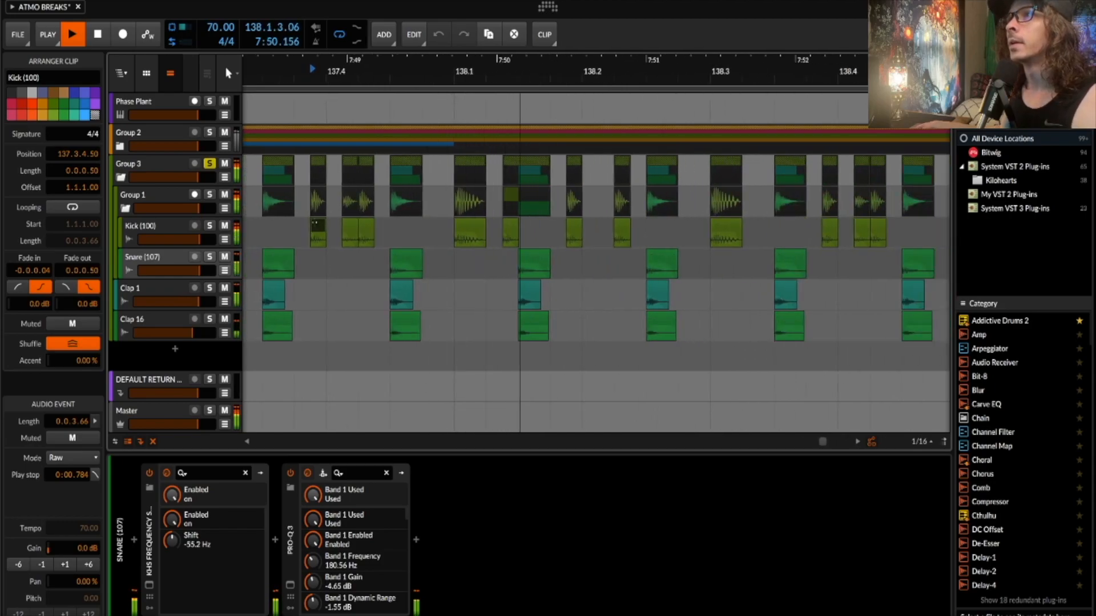
scroll(314, 224, down, 3)
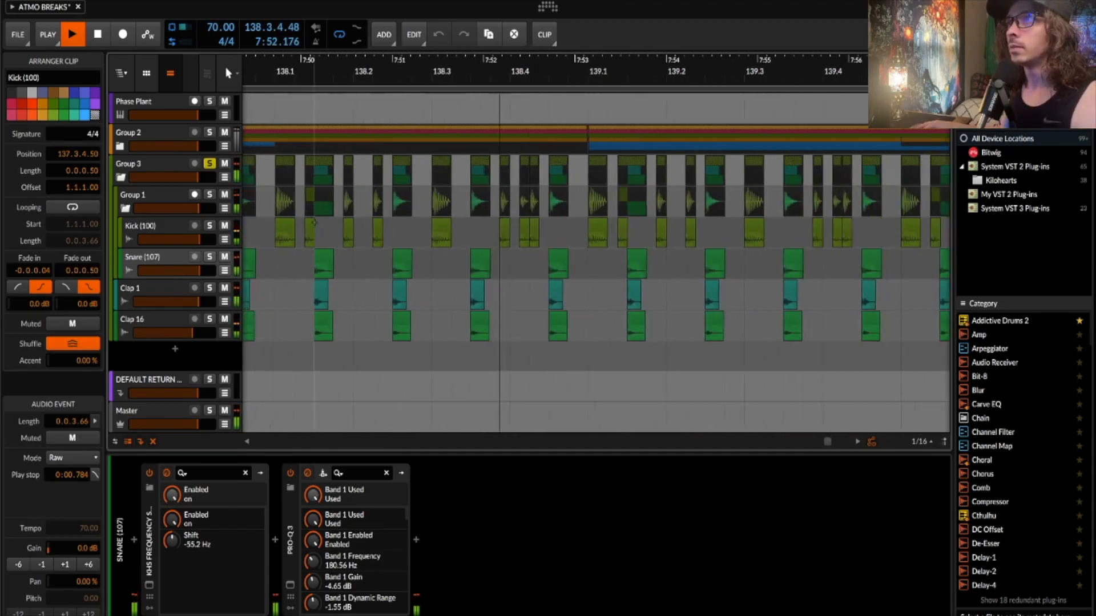
scroll(314, 224, down, 1)
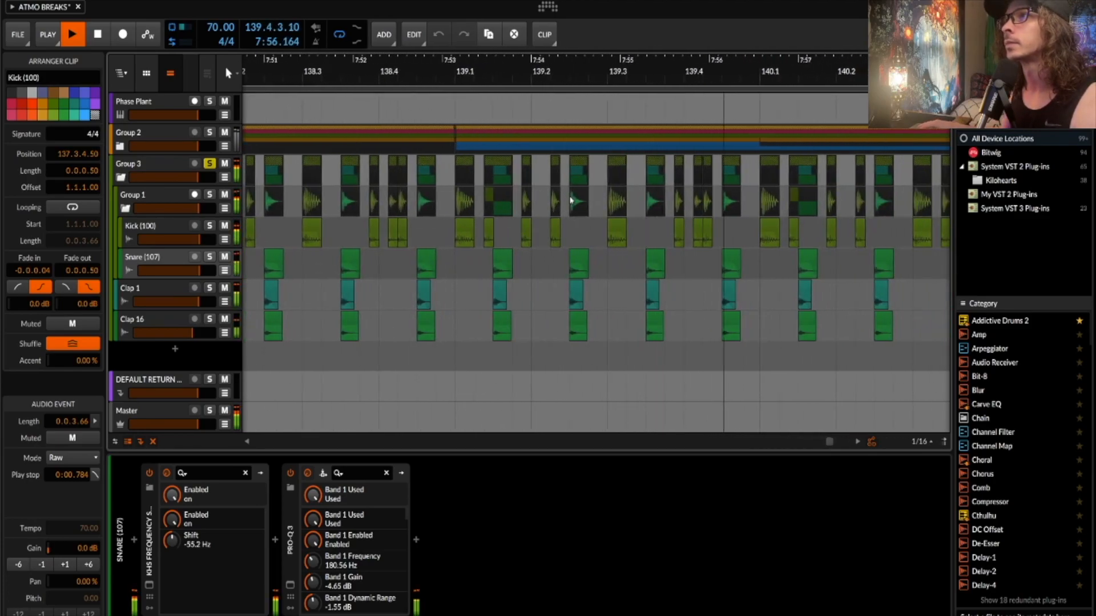
key(space)
click(209, 164)
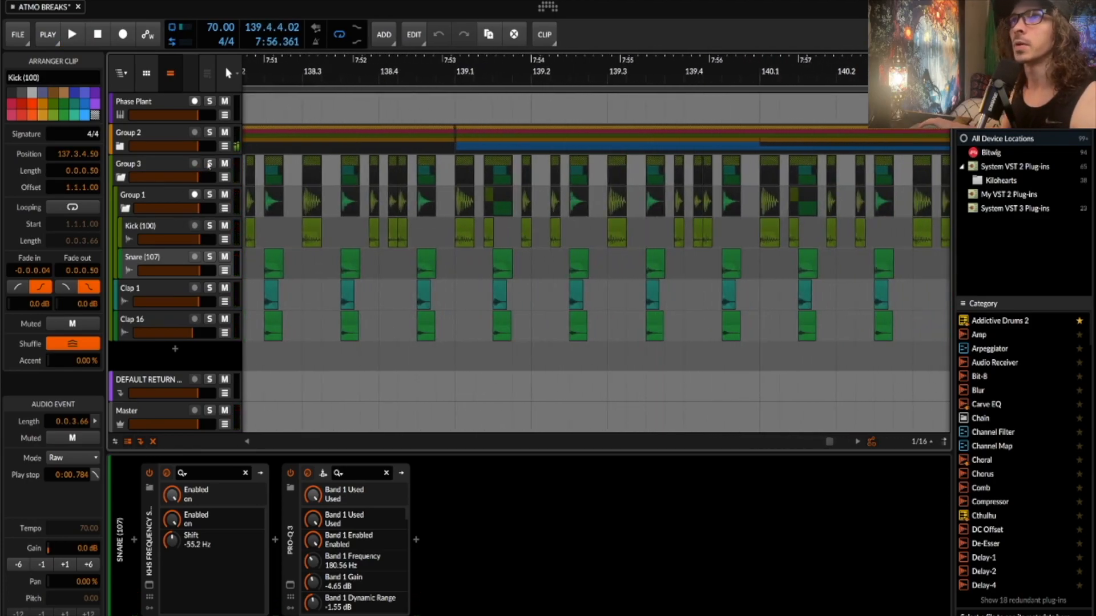
click(121, 177)
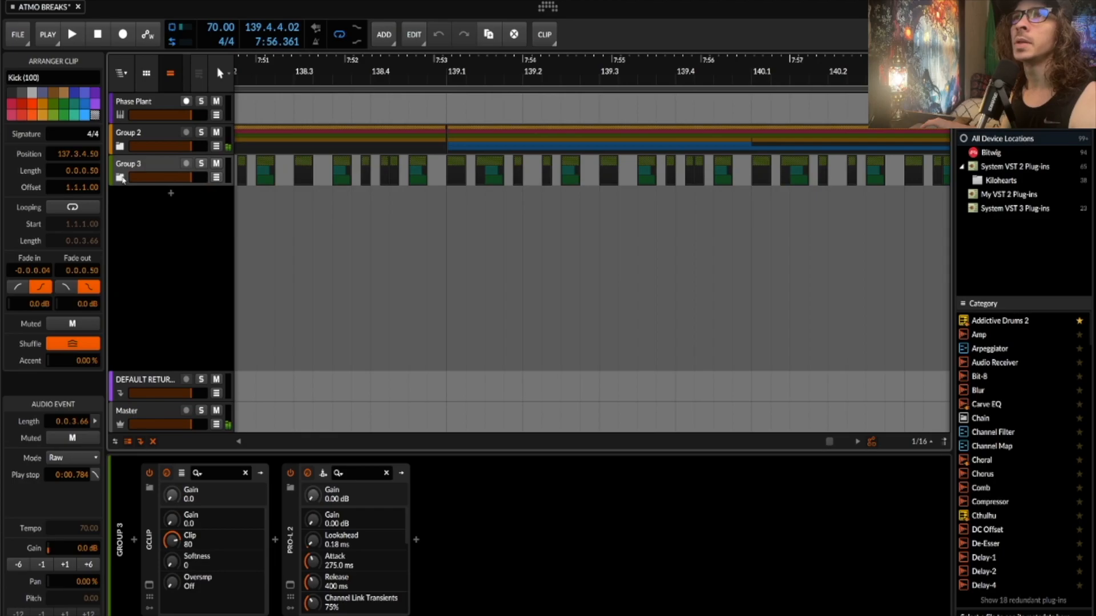
- Expand Group 2 and inspect its Tool device's Audio Sidechain modulator
click(120, 146)
click(172, 139)
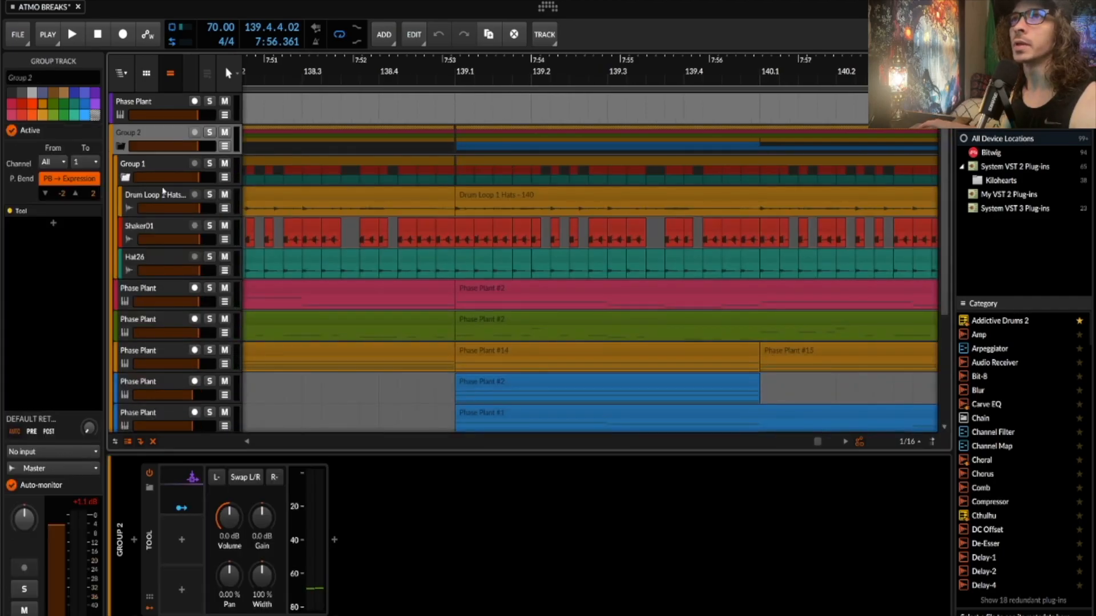
click(152, 508)
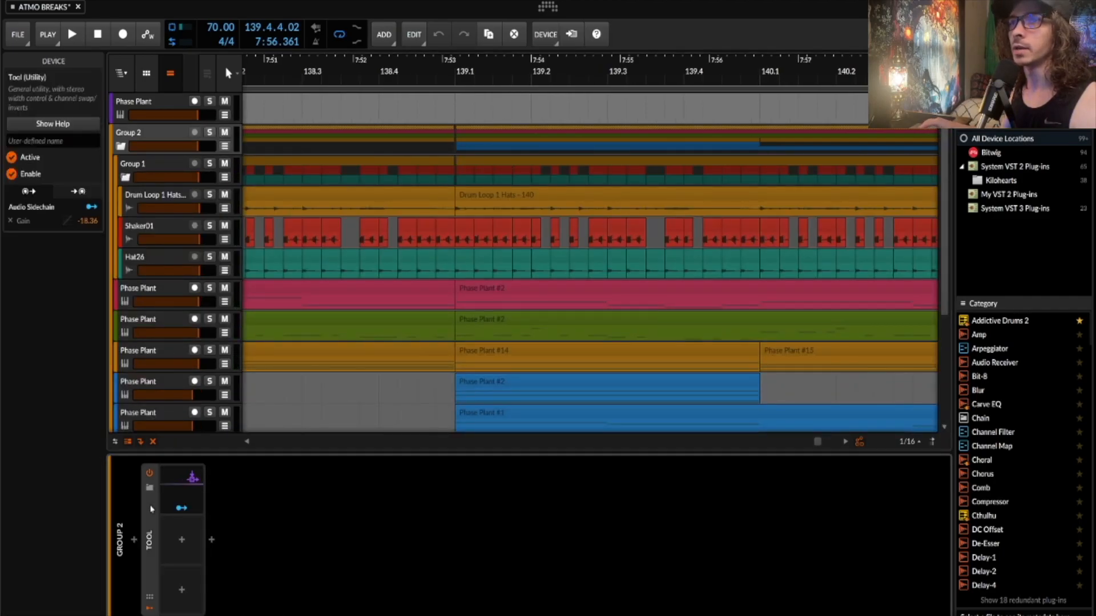
click(174, 496)
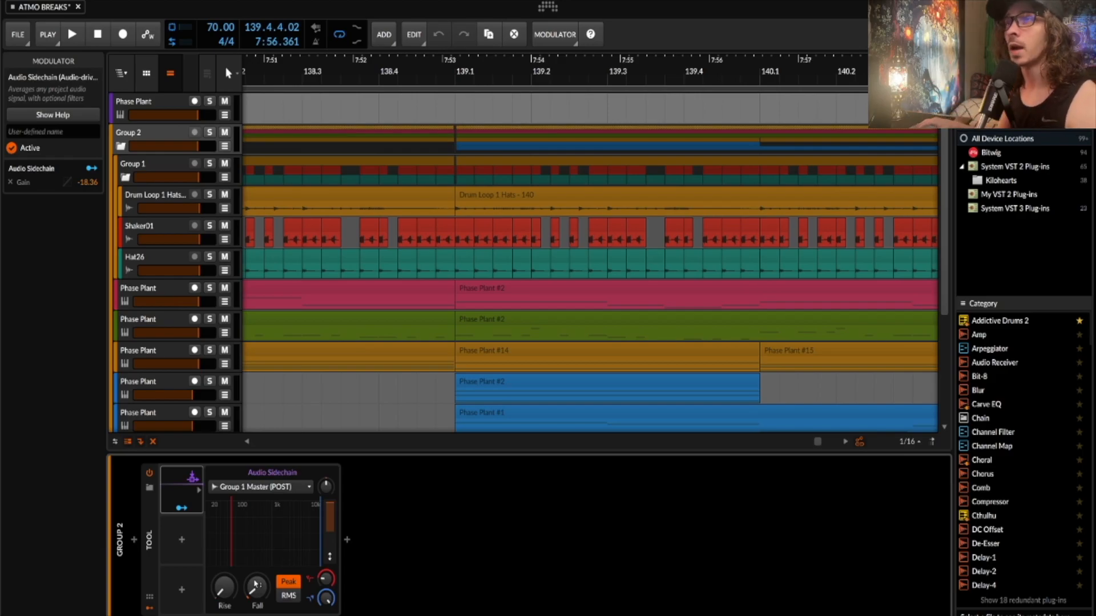
- Show Group 1's single GClip device set to Clip 42
scroll(359, 292, down, 1)
scroll(360, 291, left, 3)
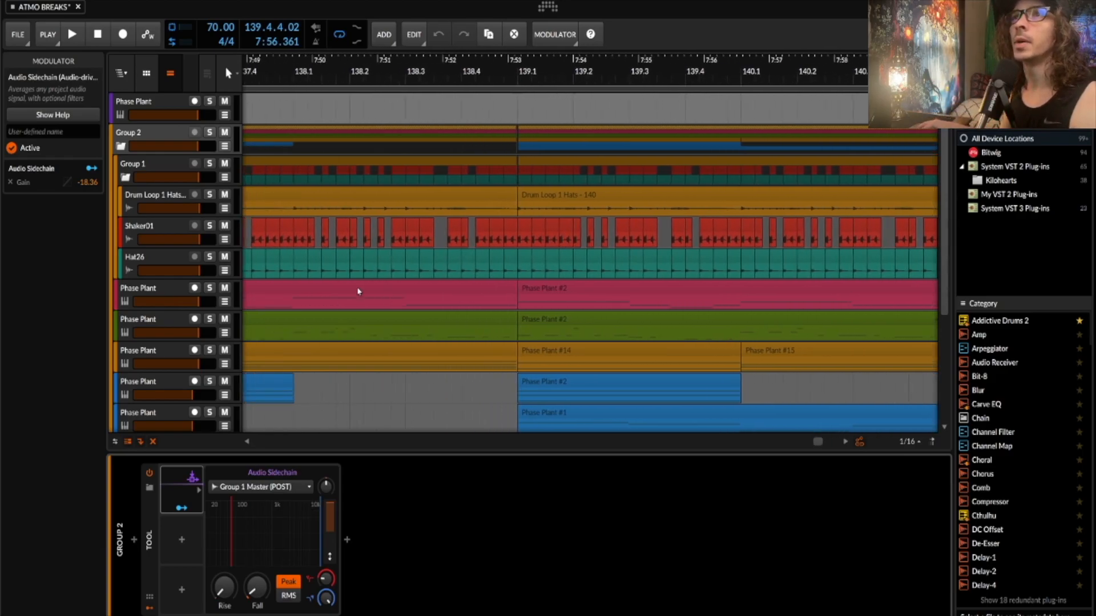
click(157, 166)
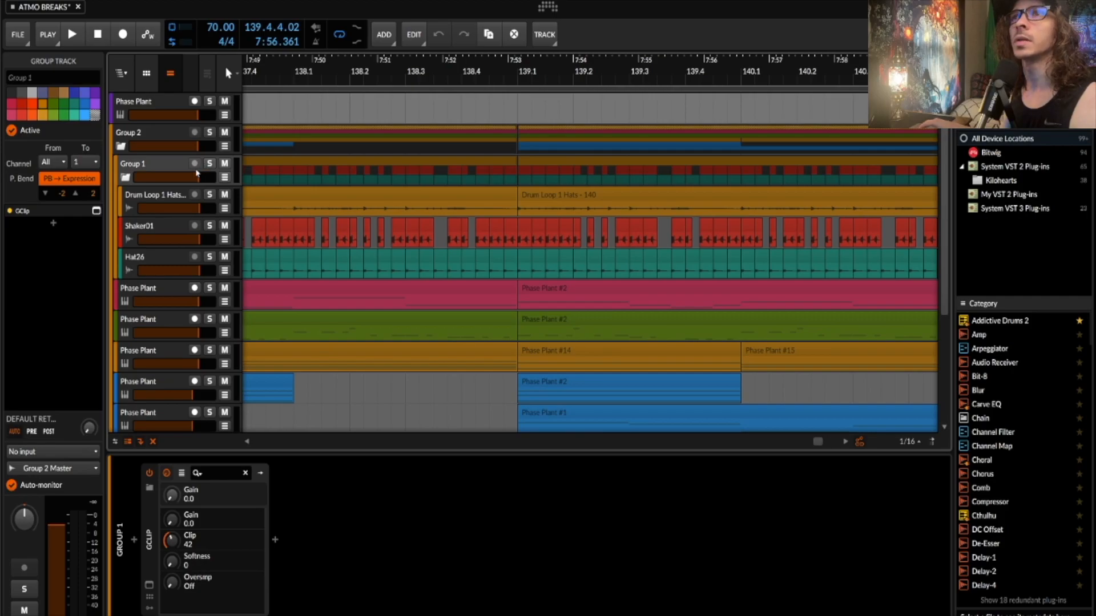
- Solo Group 1, then briefly play and stop it
click(210, 164)
key(space)
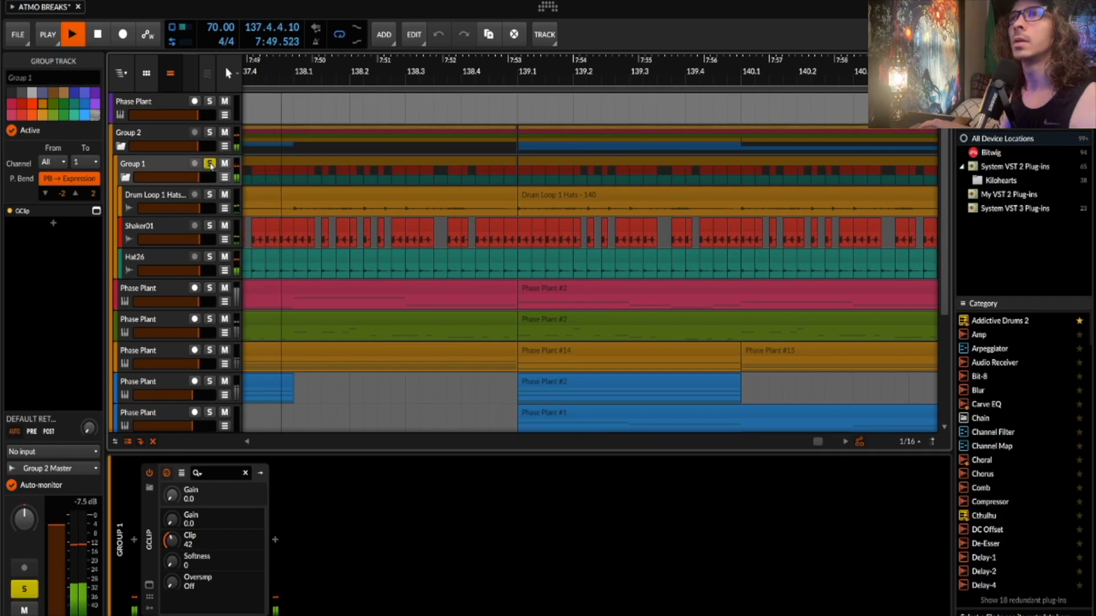
key(space)
scroll(325, 228, down, 5)
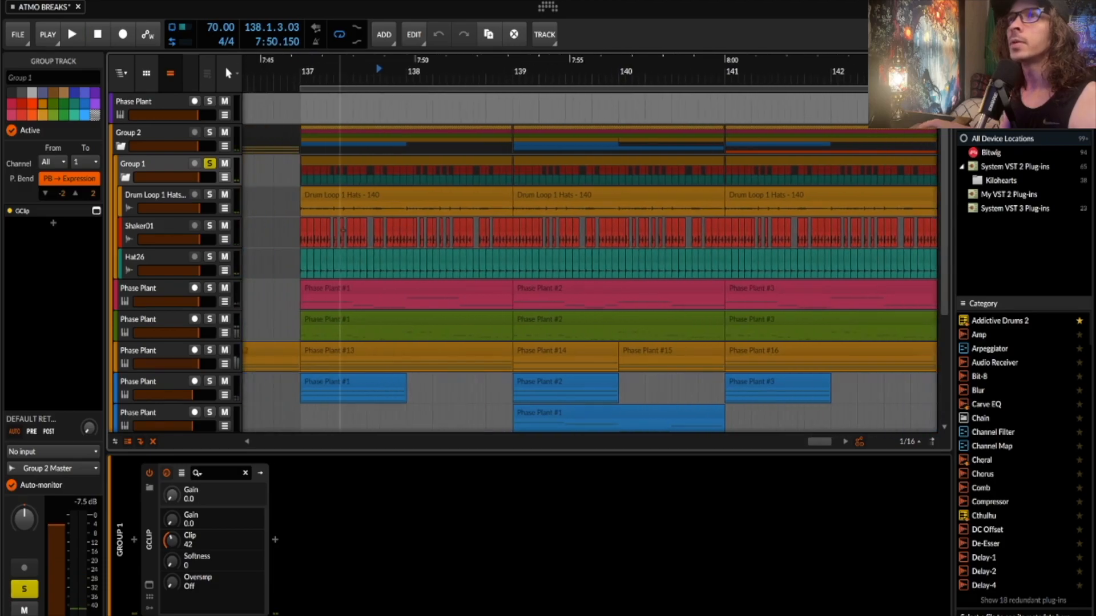
- Solo Drum Loop 1 Hats and audition it, opening and closing the GClip window
click(320, 198)
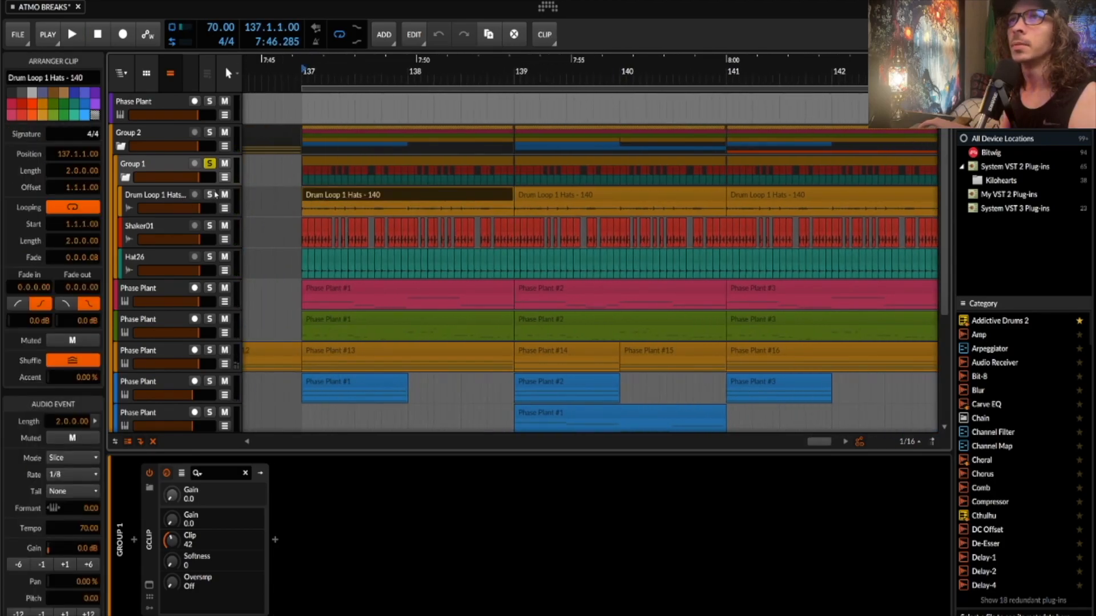
click(210, 194)
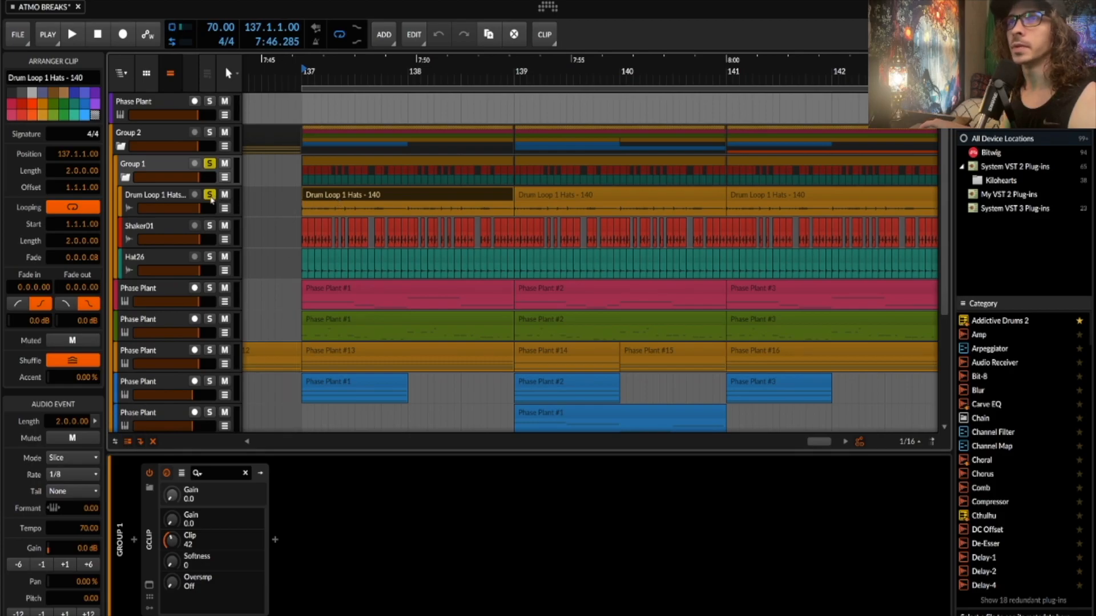
key(space)
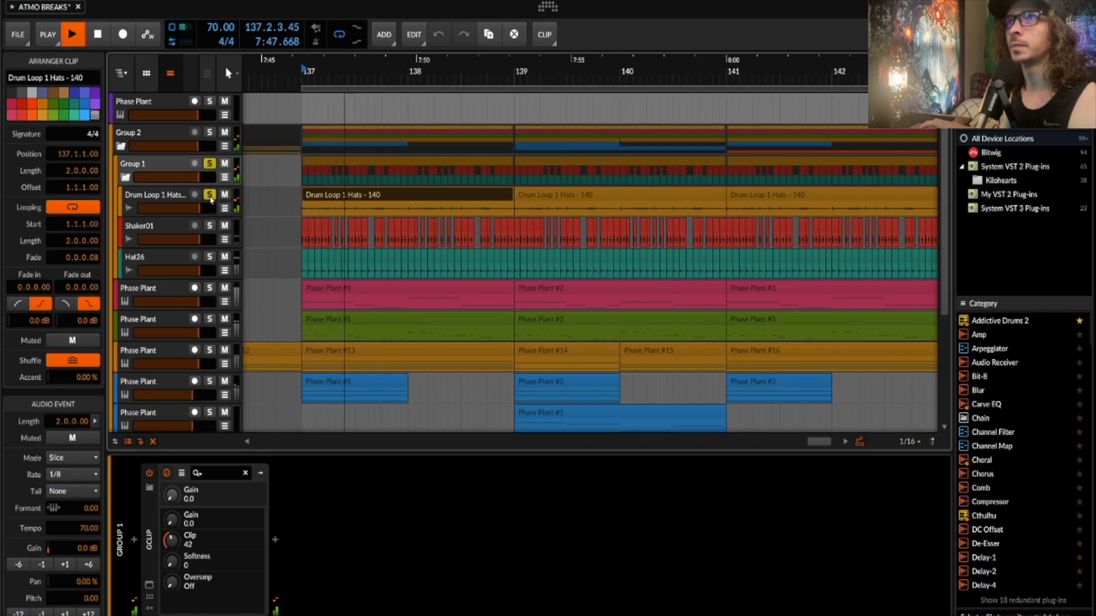
click(149, 585)
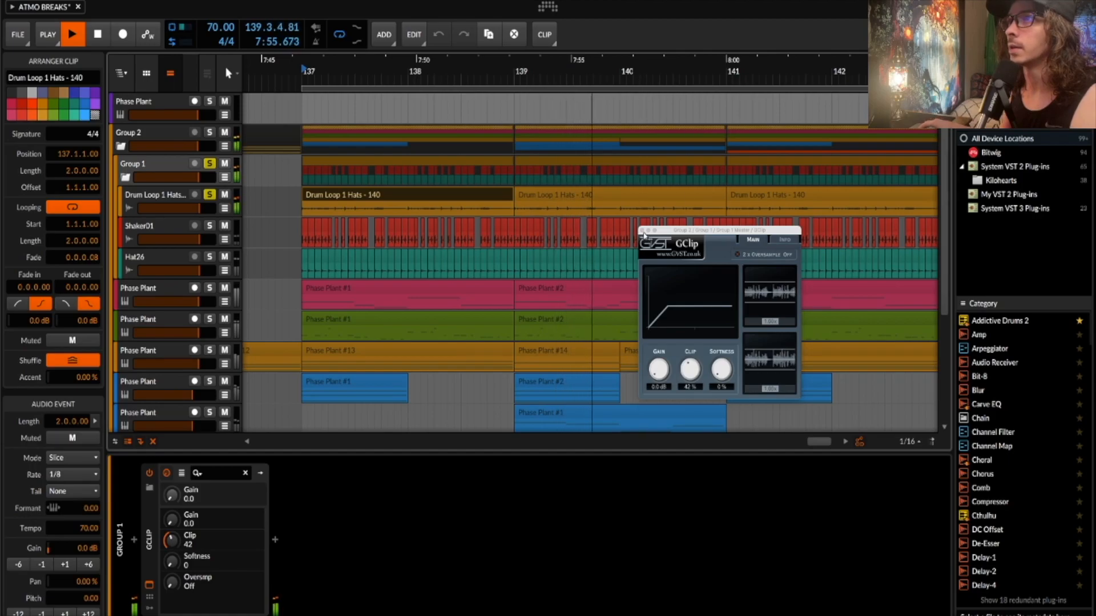
click(643, 231)
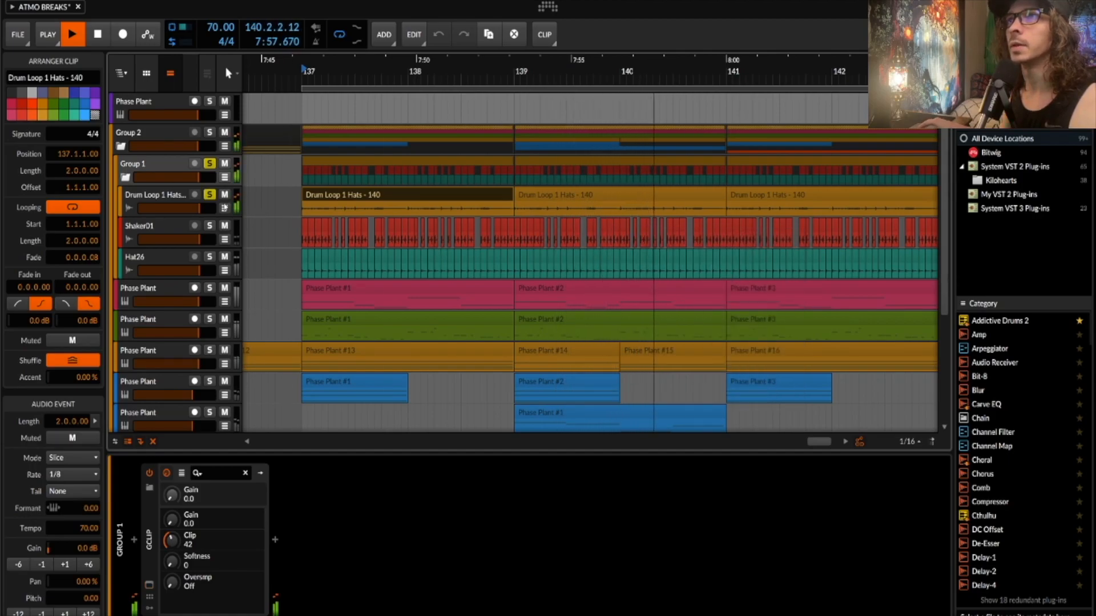
key(space)
- Unsolo Drum Loop 1 Hats and solo Shaker01 instead
click(209, 194)
click(209, 225)
scroll(288, 233, up, 4)
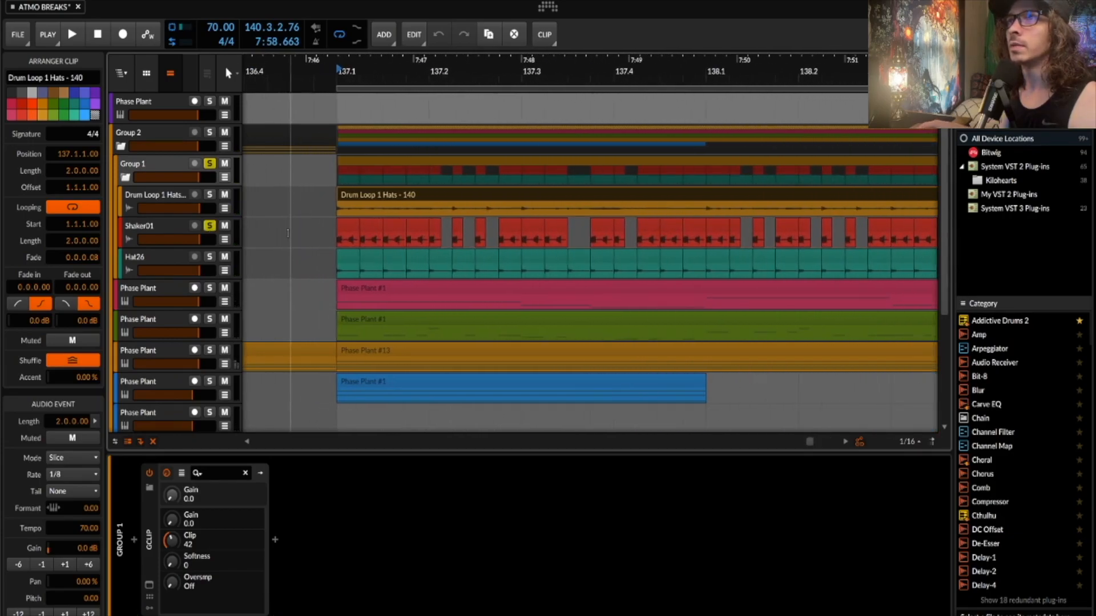
- Audition the first Shaker01 audio event, then stop playback
click(345, 228)
key(space)
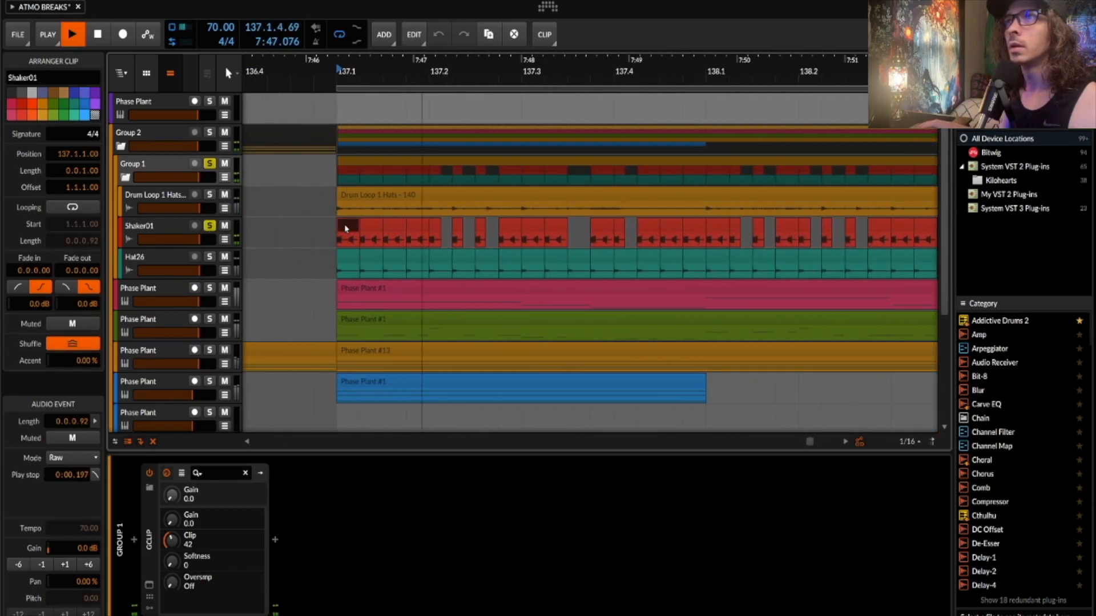
scroll(345, 226, right, 2)
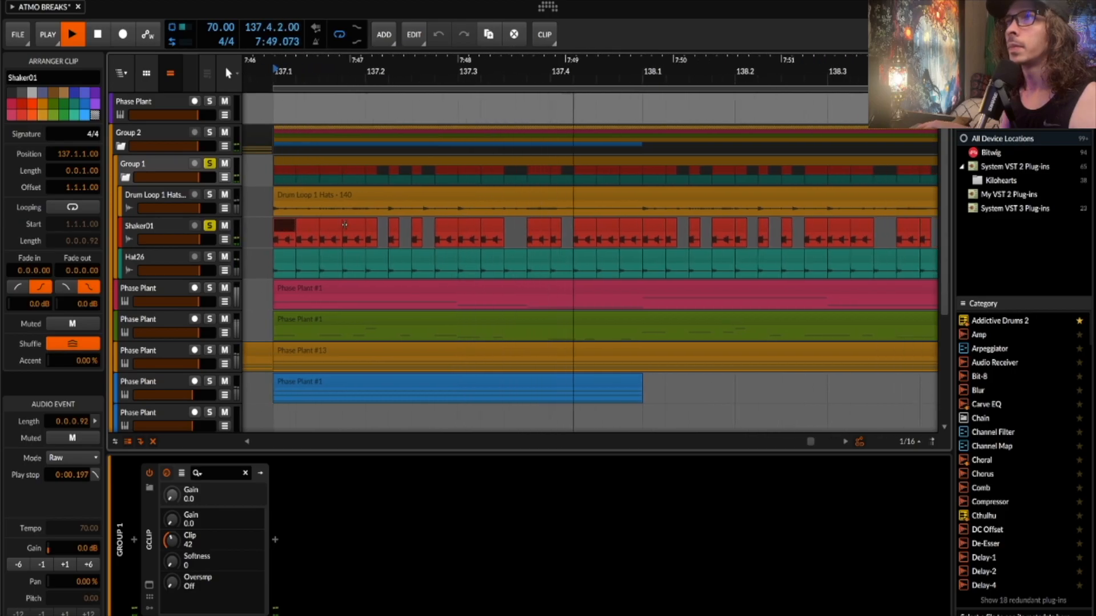
scroll(345, 225, down, 2)
key(space)
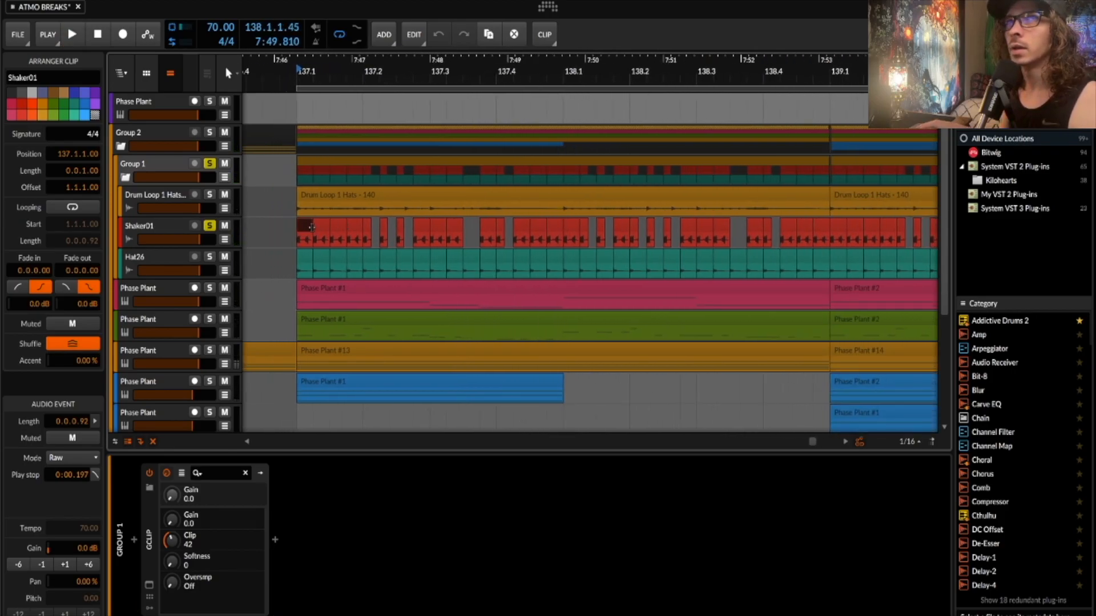
- Move the solo from Shaker01 to Hat26
scroll(311, 226, right, 1)
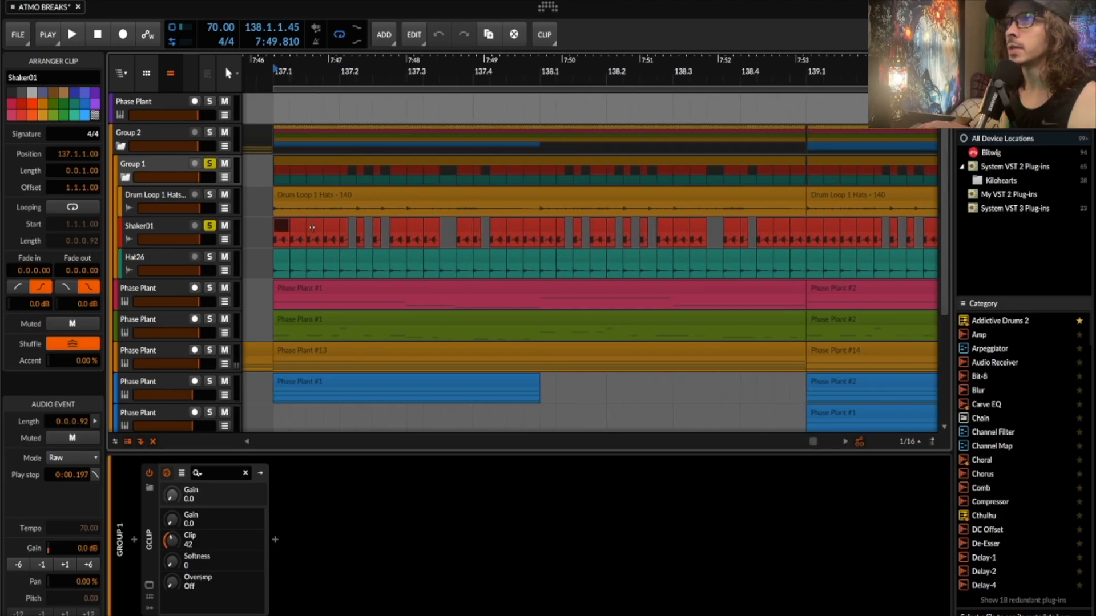
scroll(312, 227, down, 1)
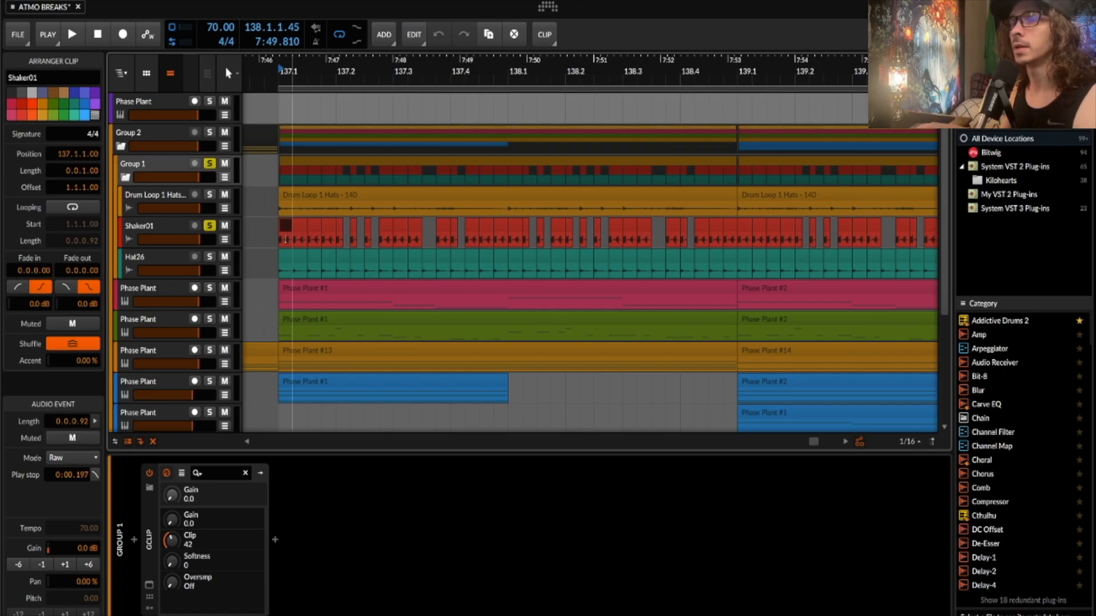
scroll(317, 231, up, 2)
scroll(306, 230, up, 2)
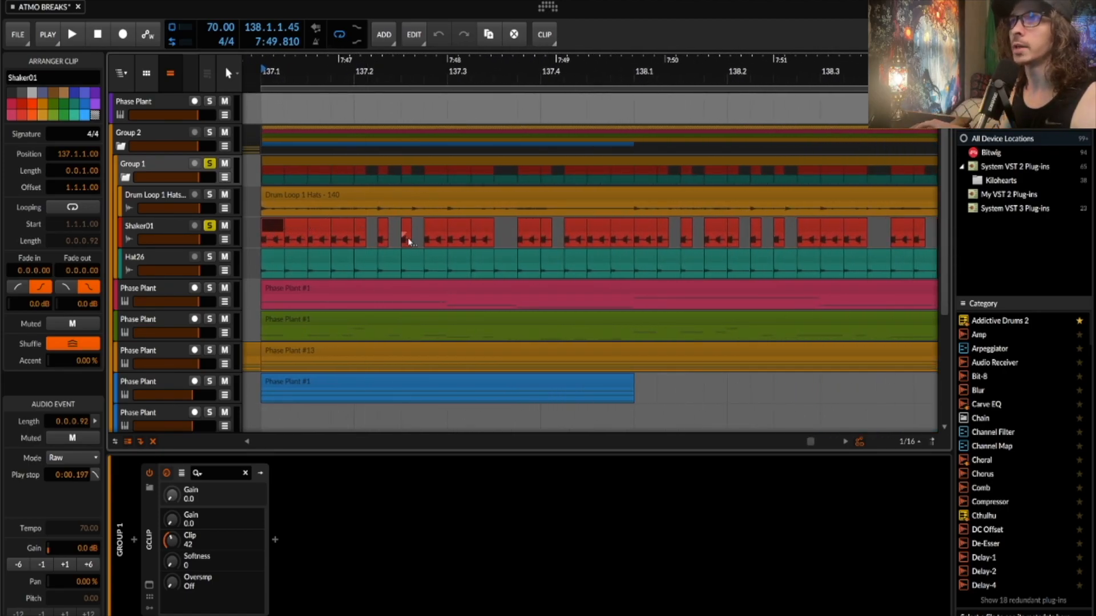
scroll(589, 240, down, 2)
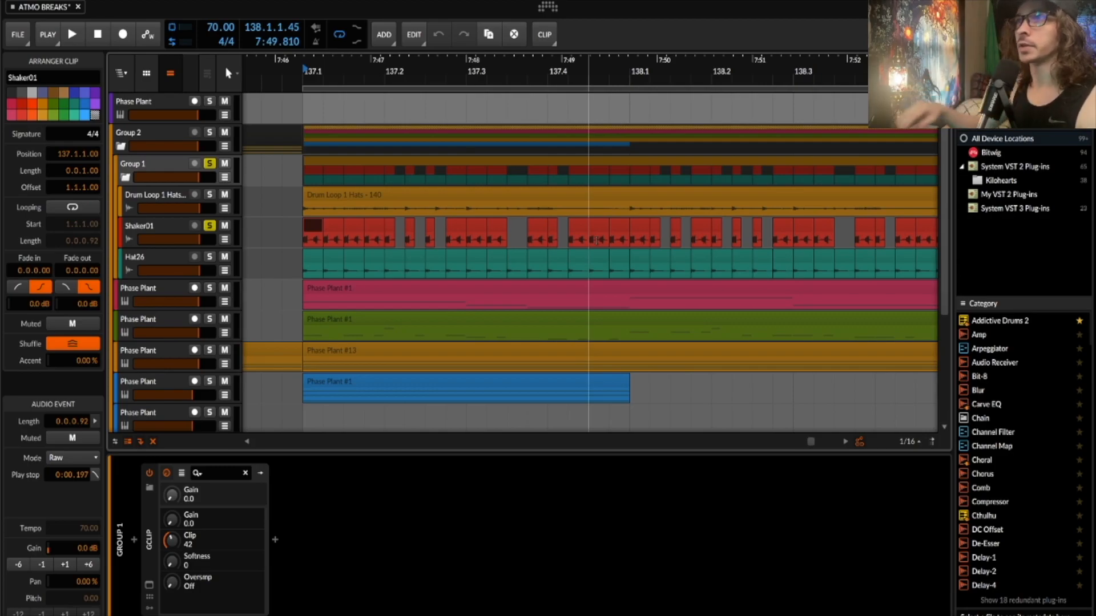
scroll(506, 225, down, 5)
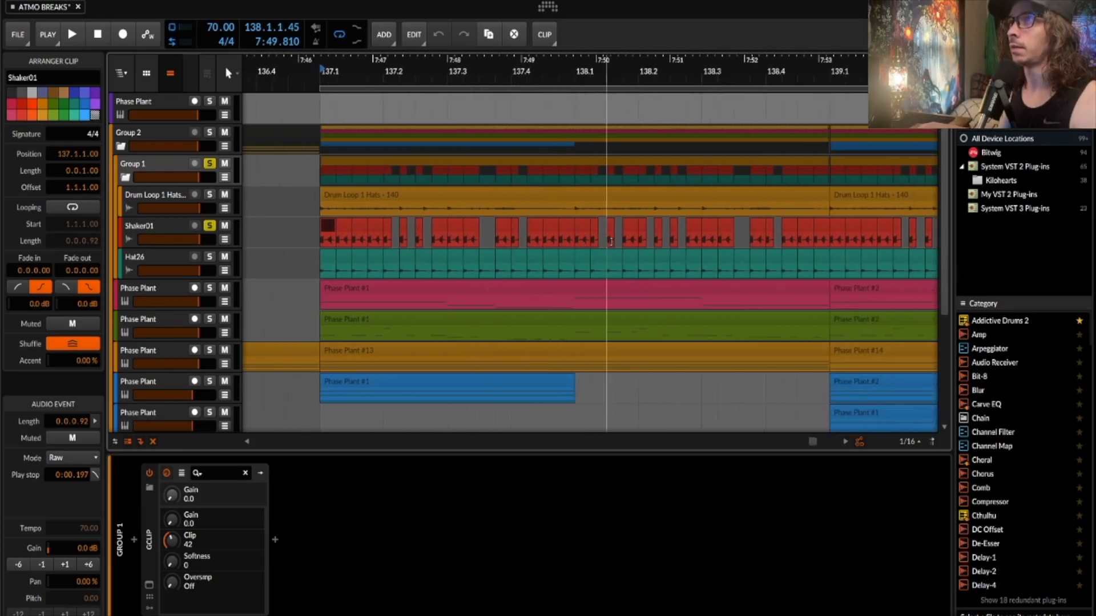
scroll(611, 242, down, 2)
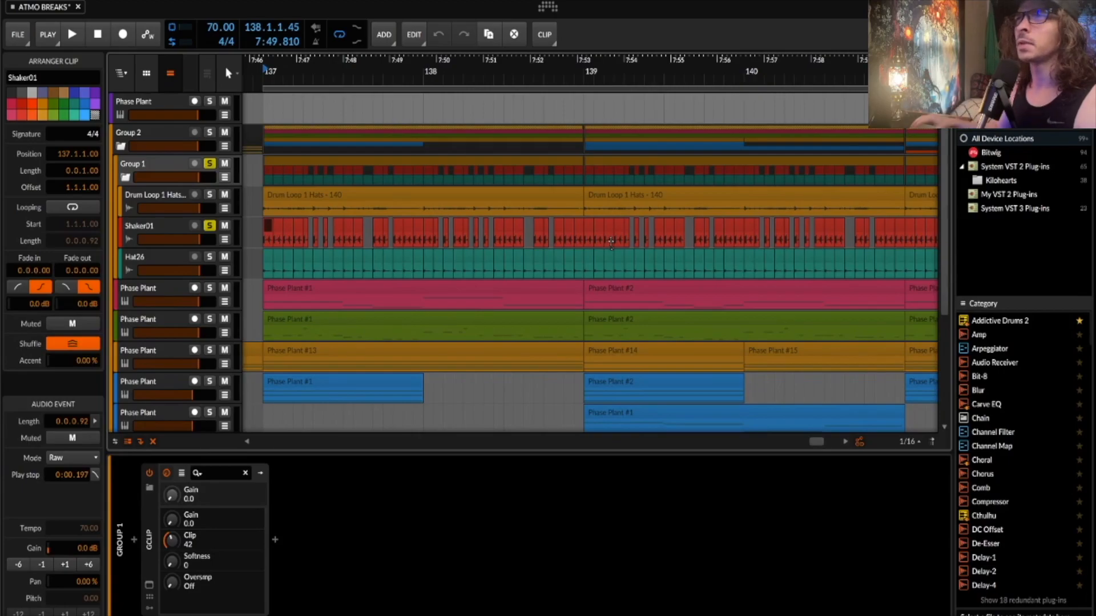
scroll(609, 242, down, 2)
scroll(605, 242, down, 3)
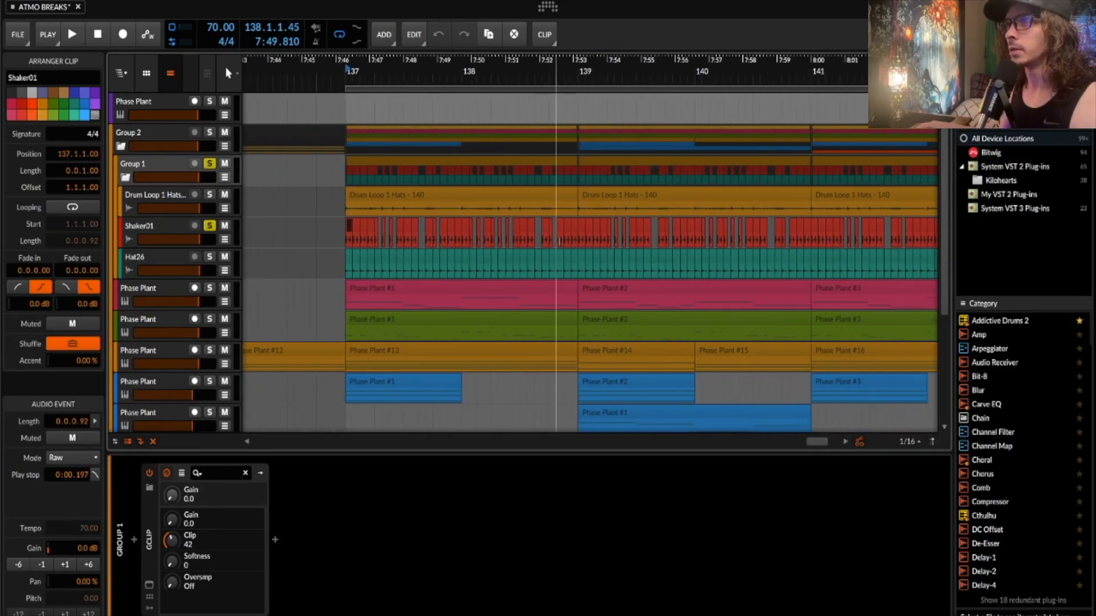
click(209, 225)
click(210, 257)
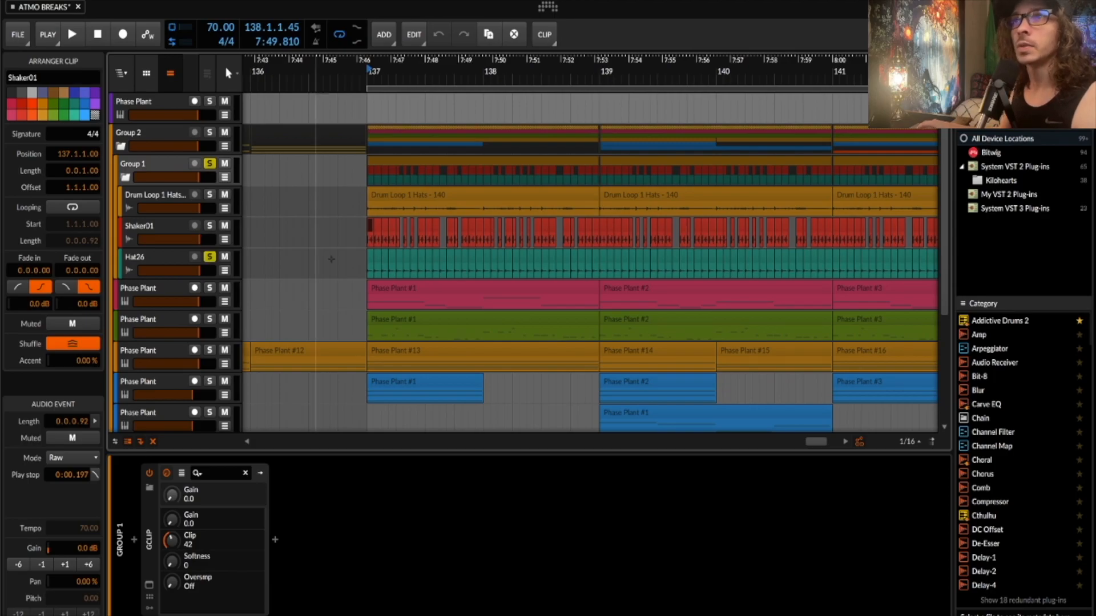
- Select the Hat26 clip and stop playback
click(372, 261)
scroll(372, 262, up, 2)
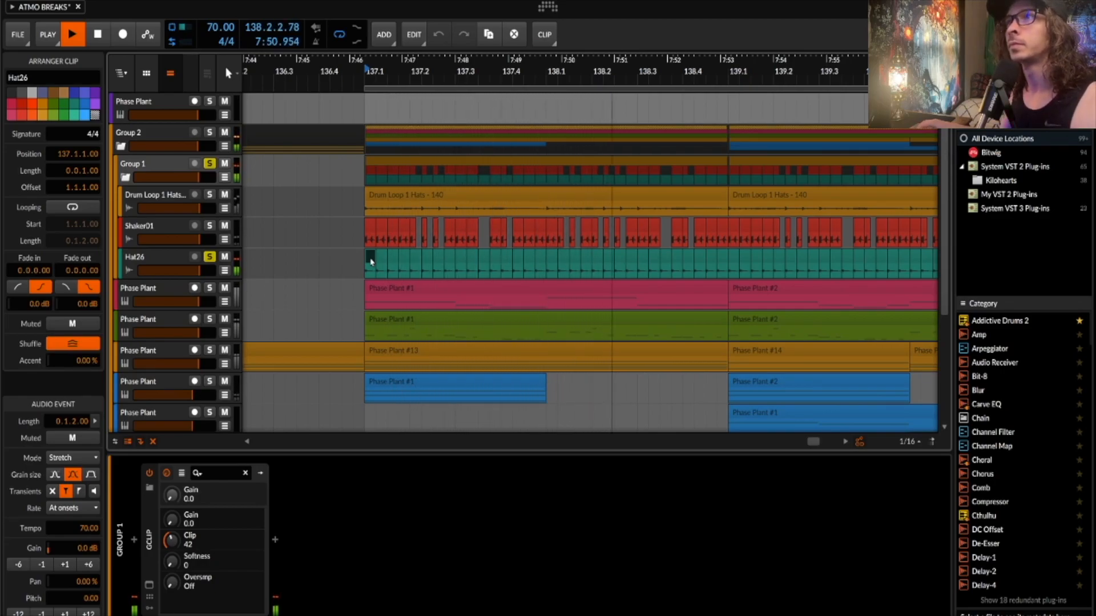
key(space)
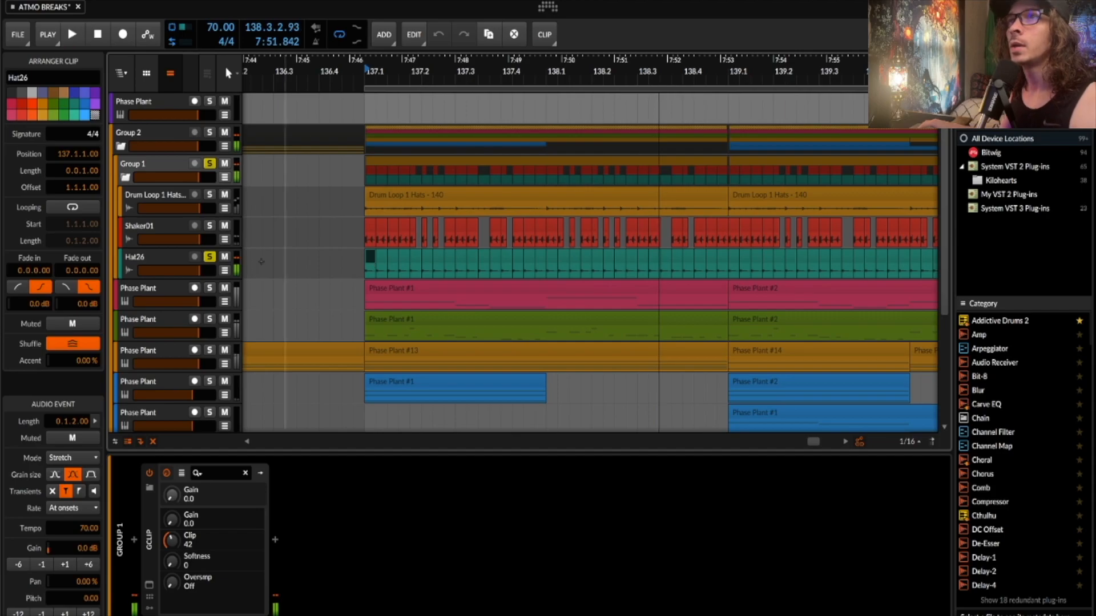
- Expand Hat26's Tool device and its 8-step Steps modulator, then play and stop to hear it
click(156, 258)
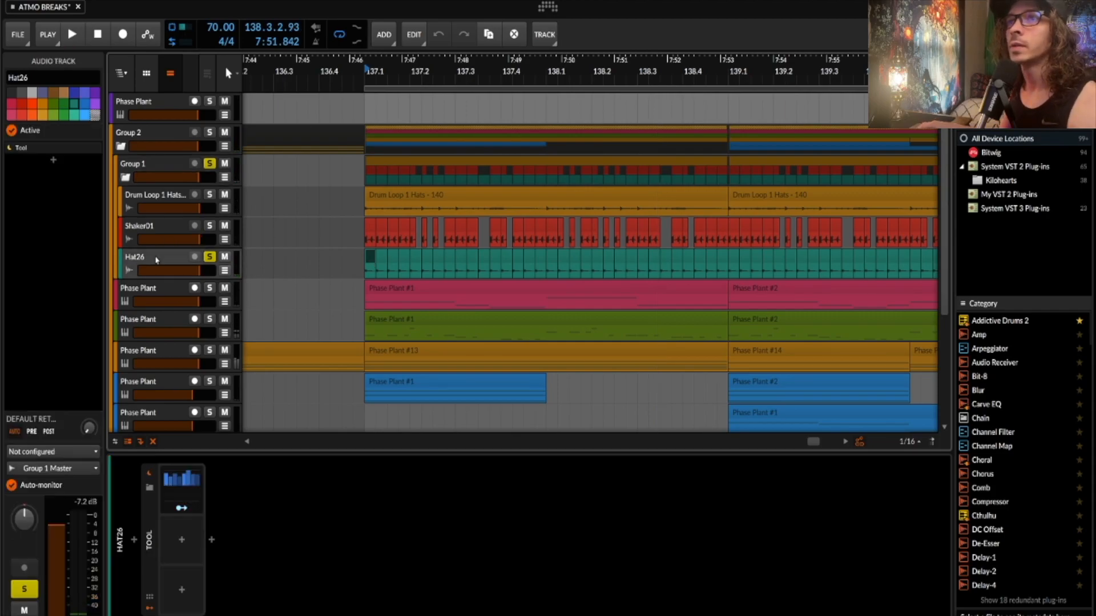
click(149, 518)
click(177, 488)
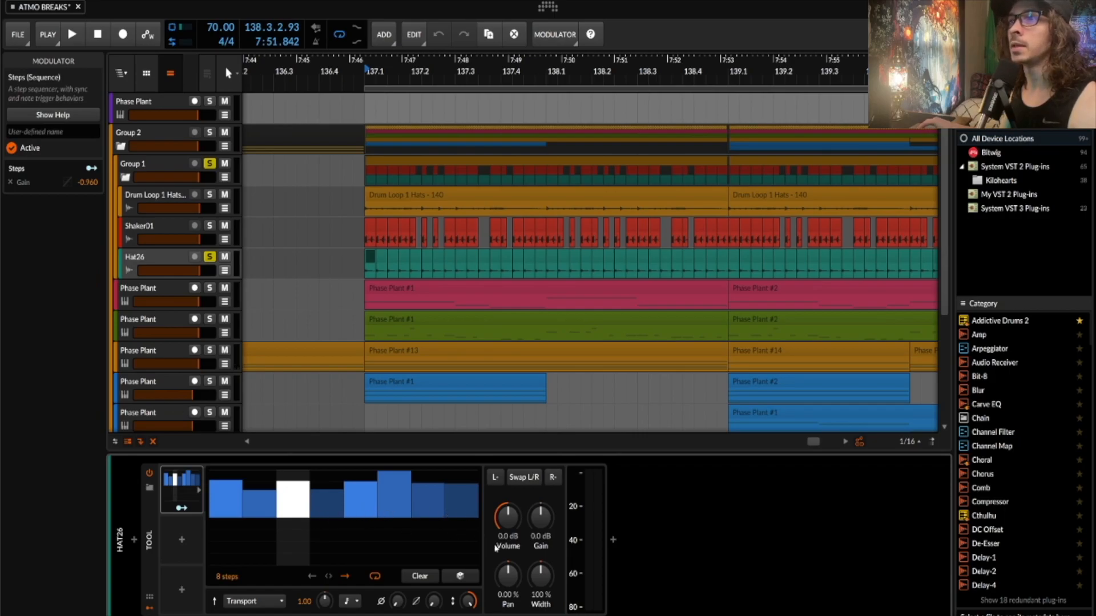
key(space)
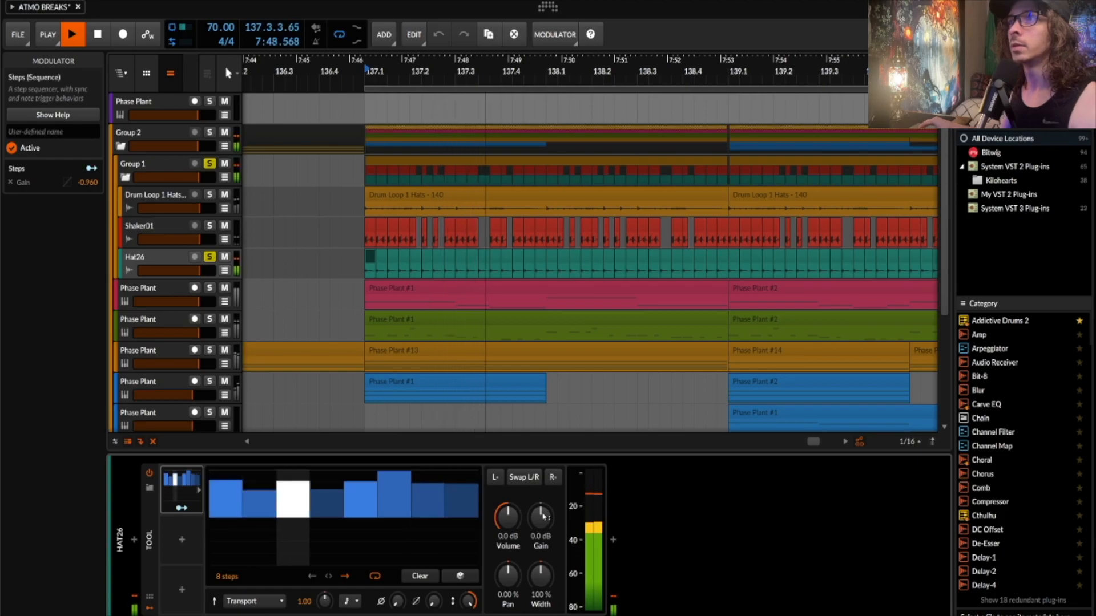
key(space)
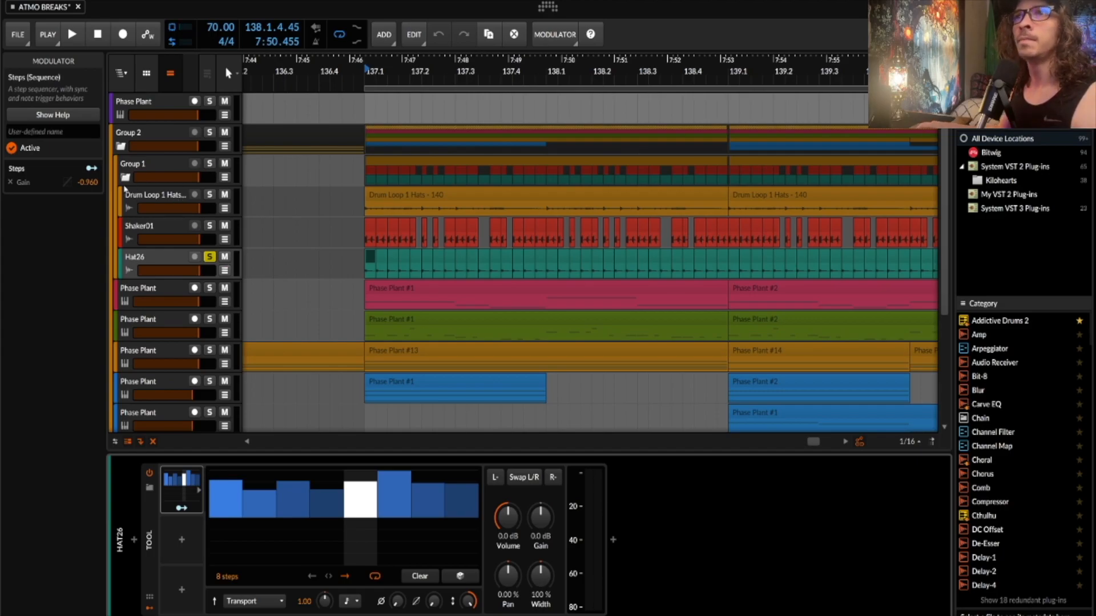
- Fold and solo Group 1, then play it from bar 137
click(125, 177)
click(204, 164)
key(space)
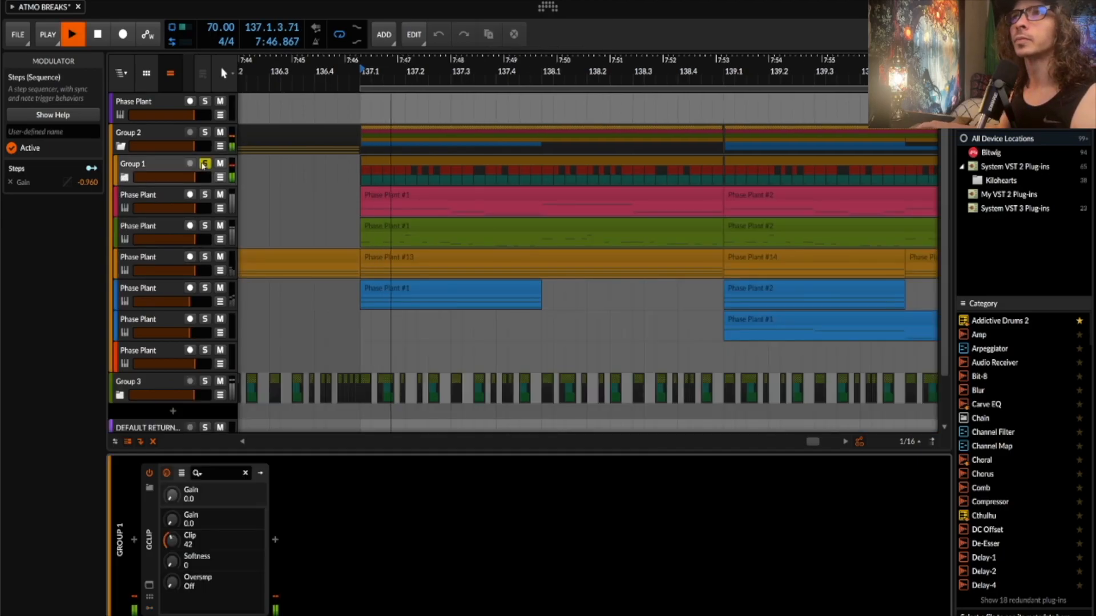
key(space)
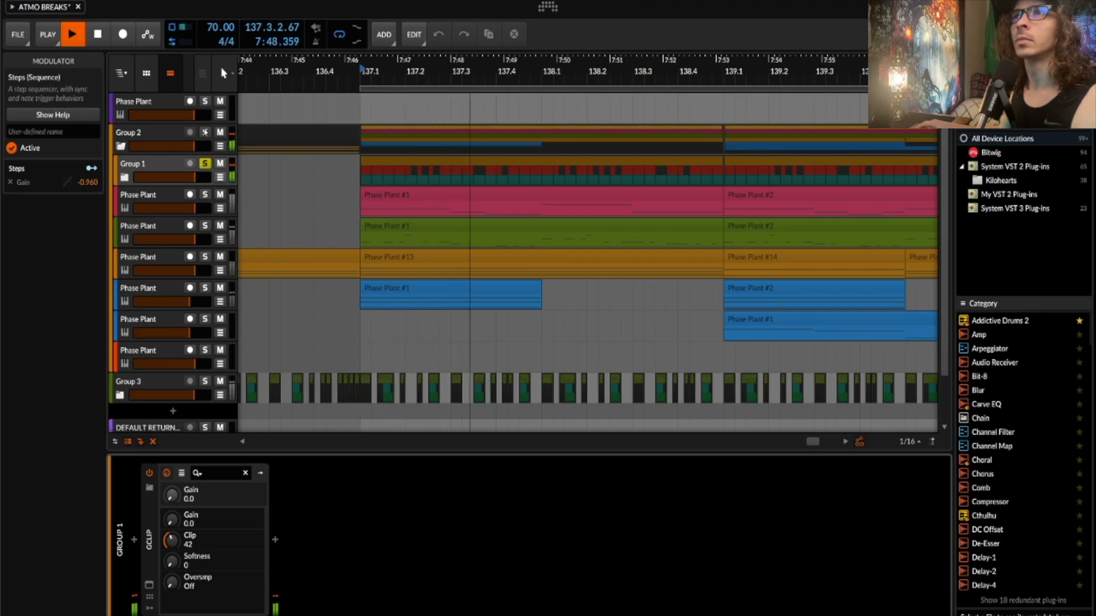
- Audition Group 3 soloed, stop and unsolo it, then show the pink Phase Plant track's chain
scroll(207, 257, down, 2)
click(205, 334)
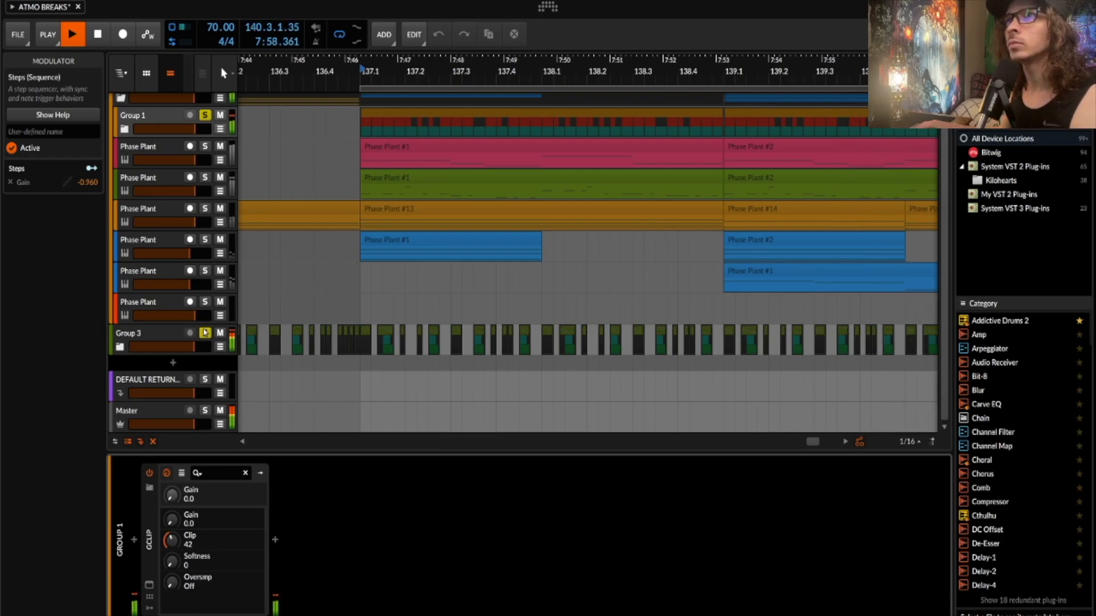
key(space)
click(205, 333)
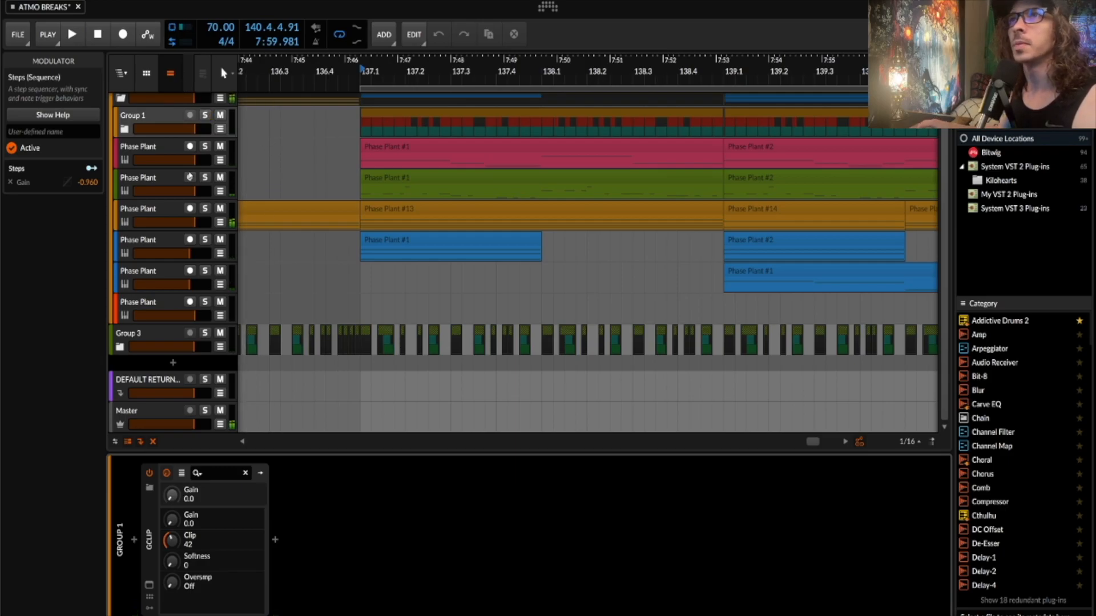
click(176, 150)
scroll(277, 202, up, 2)
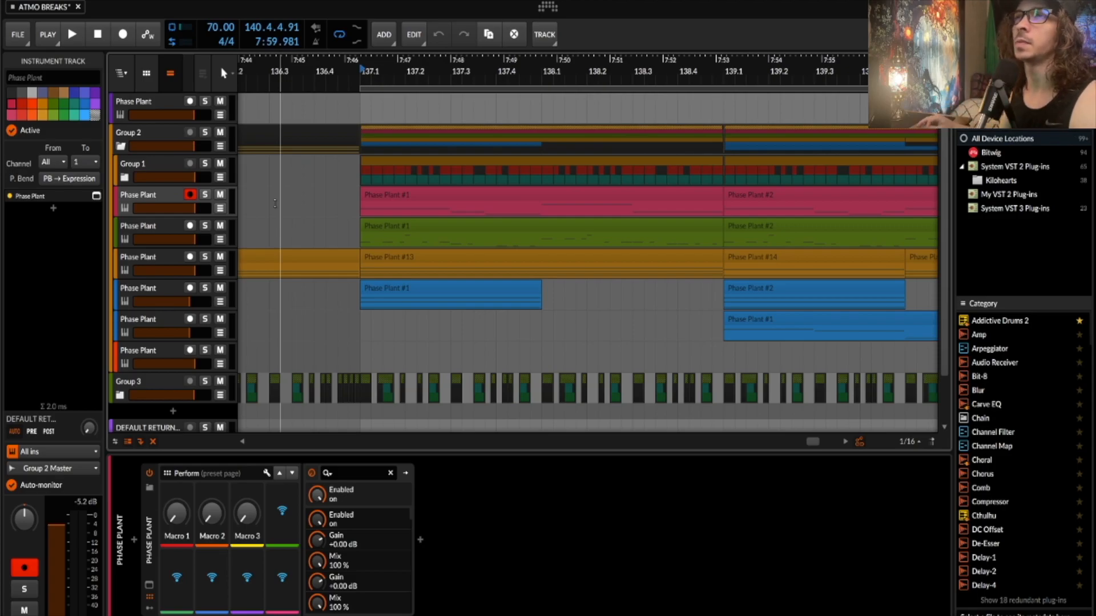
- Solo the pink Phase Plant track, audition it briefly, and open its Phase Plant editor
click(377, 195)
click(175, 199)
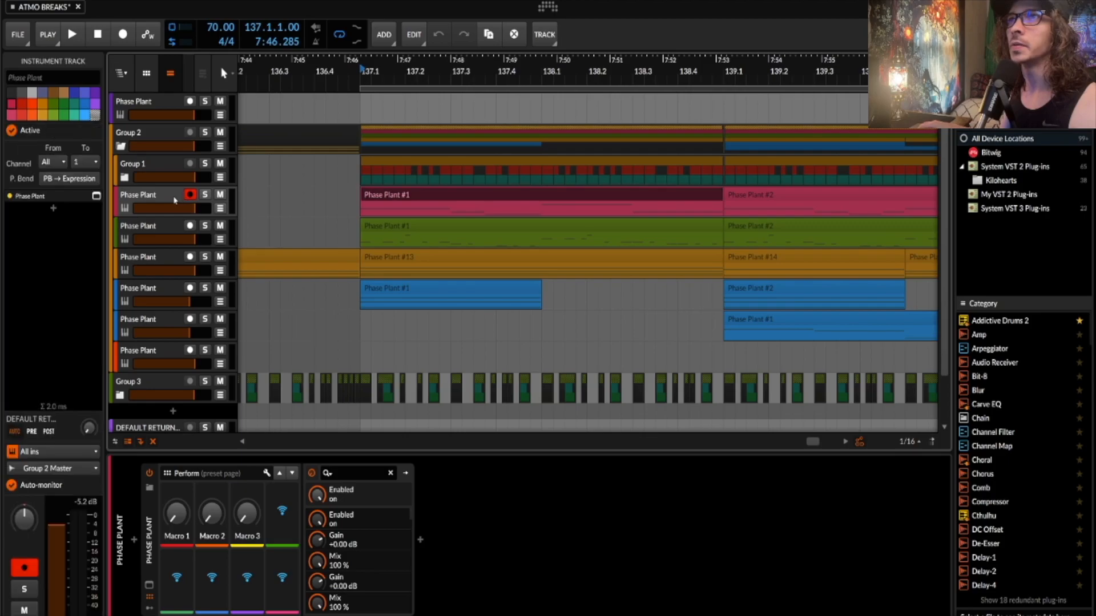
click(205, 195)
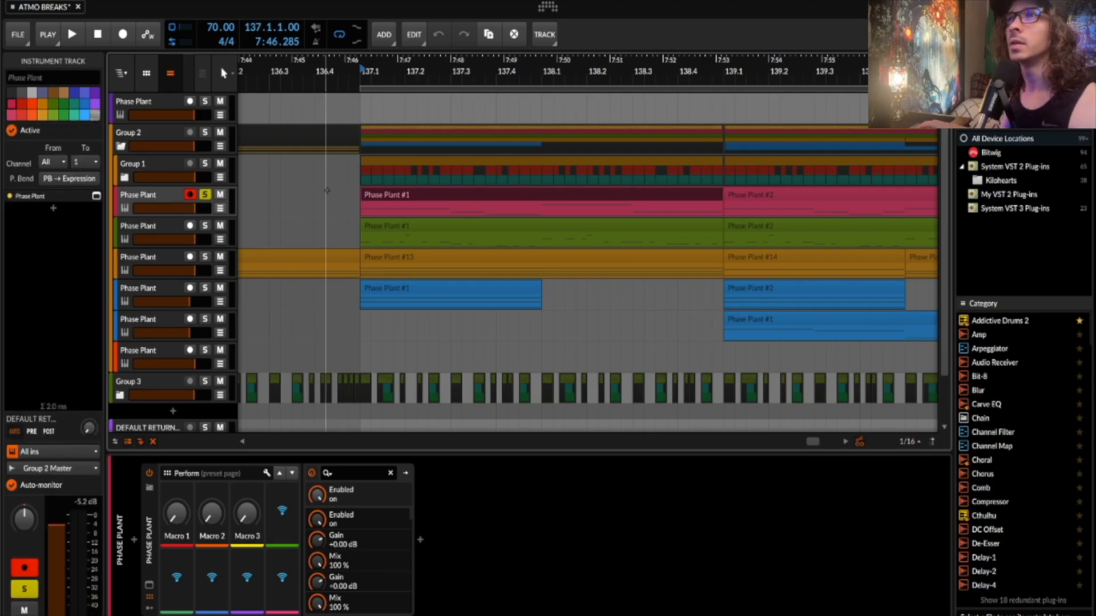
key(space)
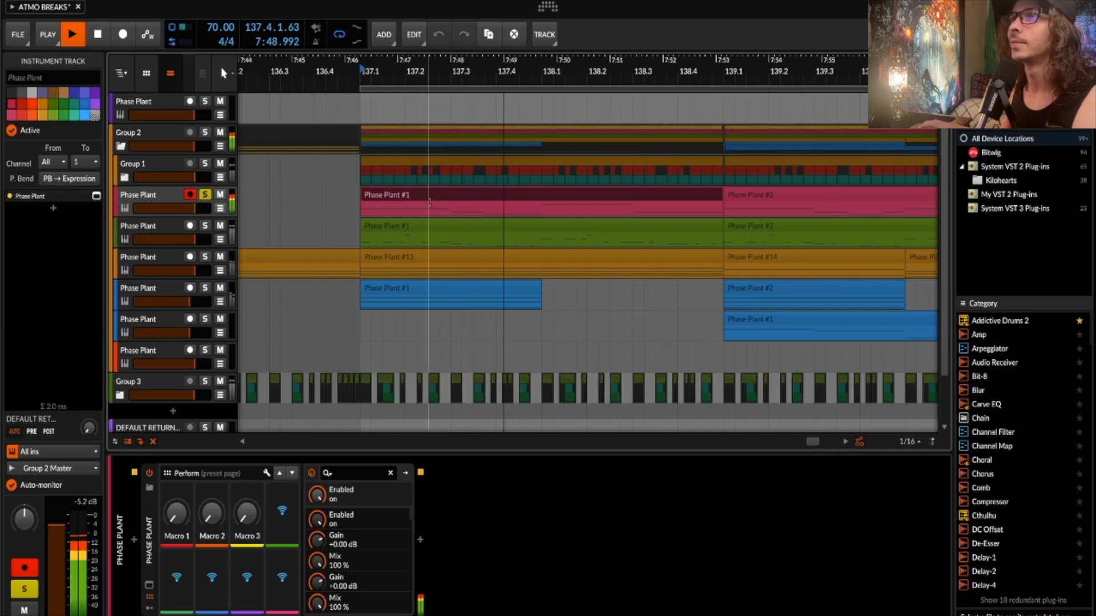
key(space)
click(149, 586)
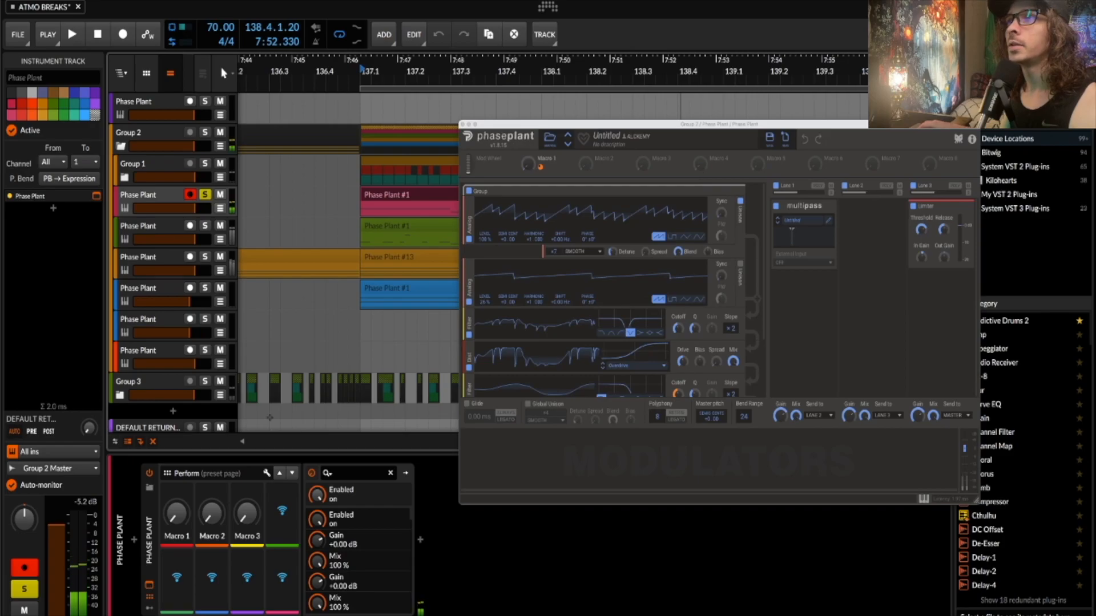
- Collapse the Multipass effect in Lane 1 of the Phase Plant editor
scroll(670, 255, down, 2)
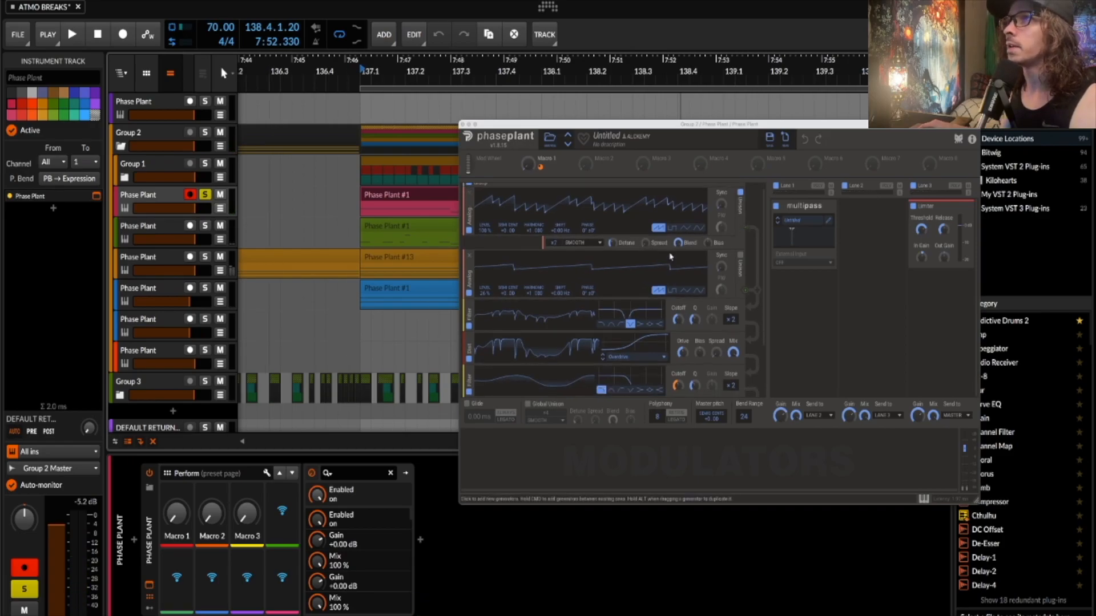
scroll(670, 255, up, 2)
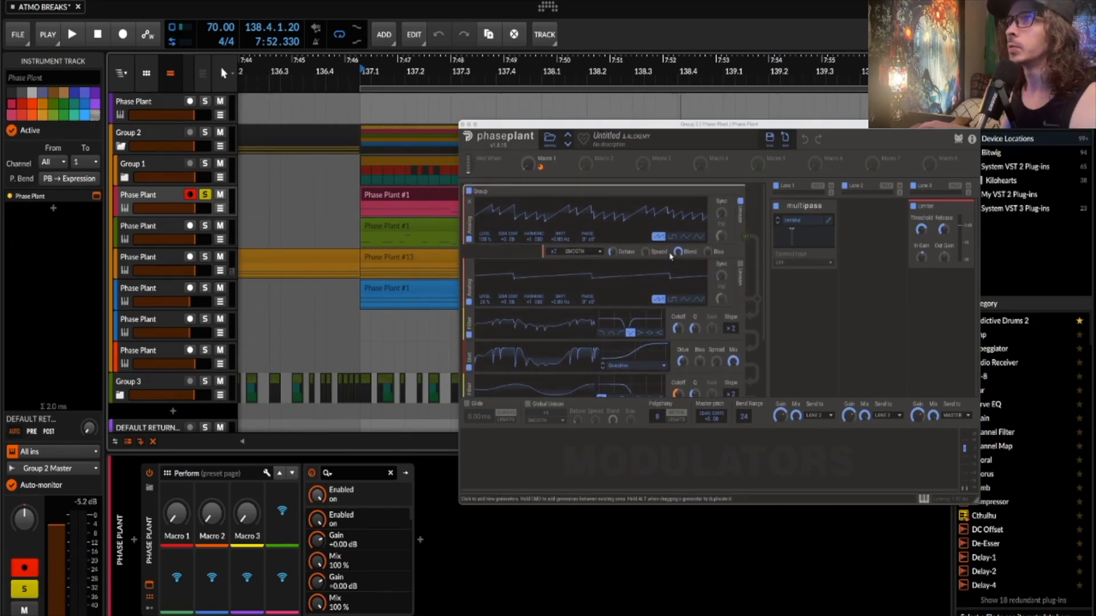
click(828, 206)
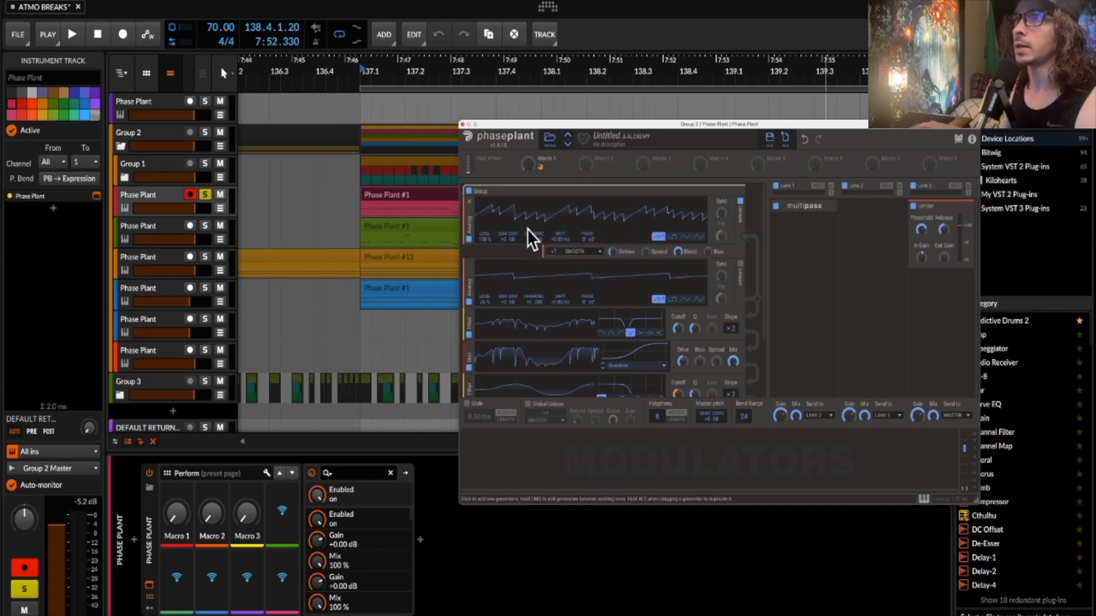
- Review the two analog saw oscillators, filter, Overdrive and second filter while auditioning the patch
scroll(518, 240, down, 1)
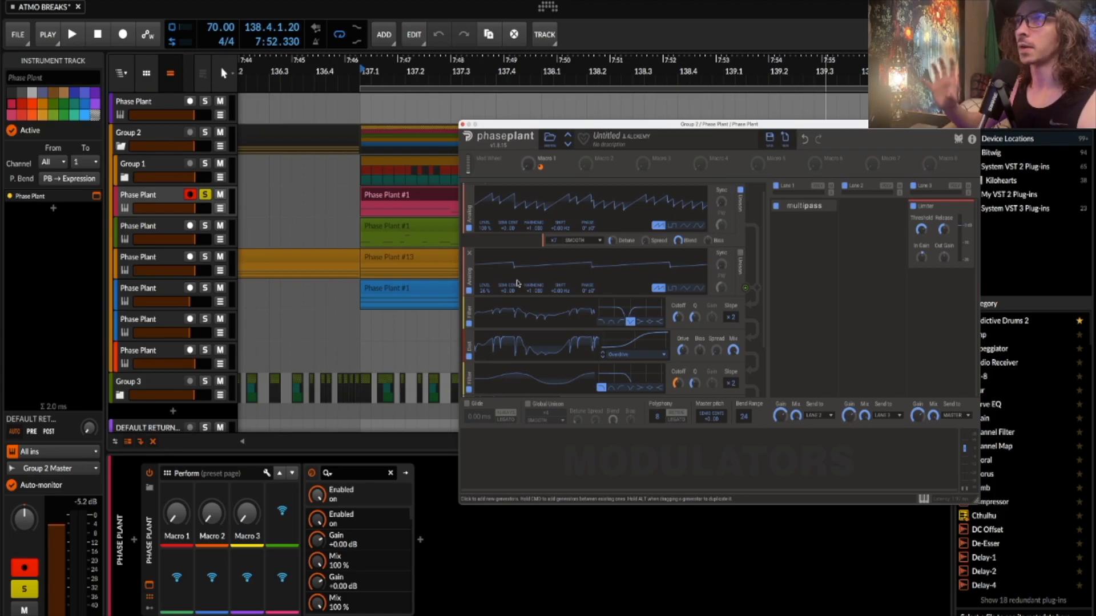
scroll(530, 292, down, 1)
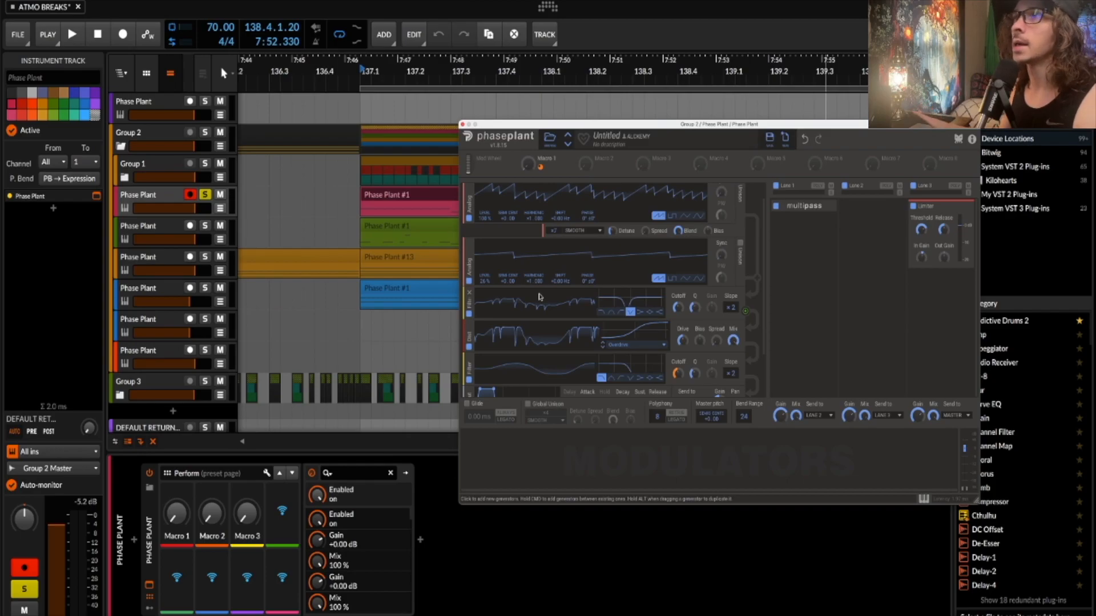
scroll(539, 297, down, 2)
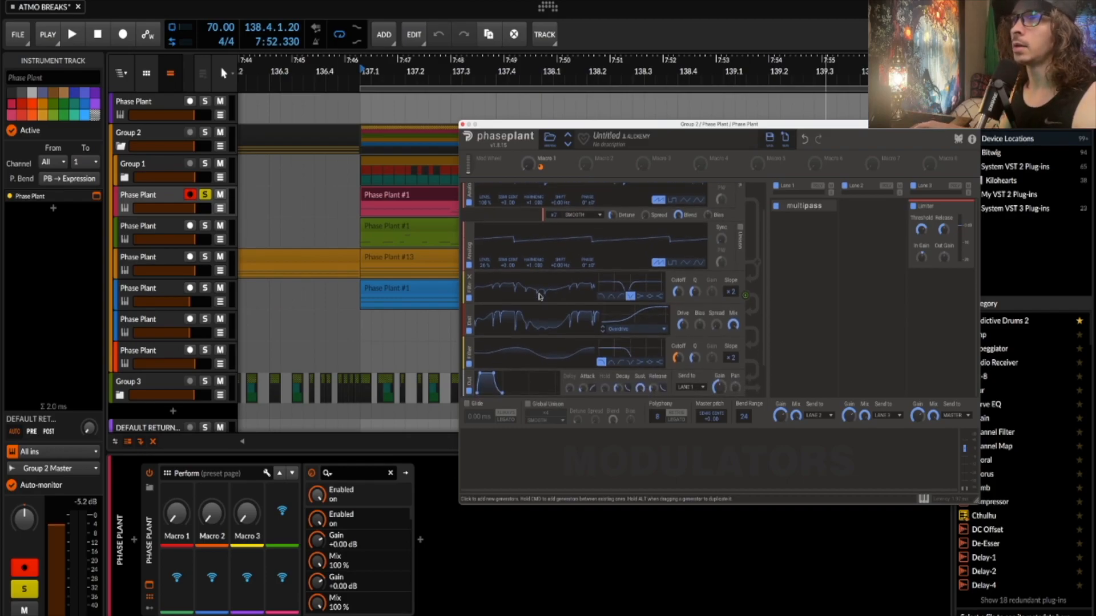
scroll(540, 296, up, 2)
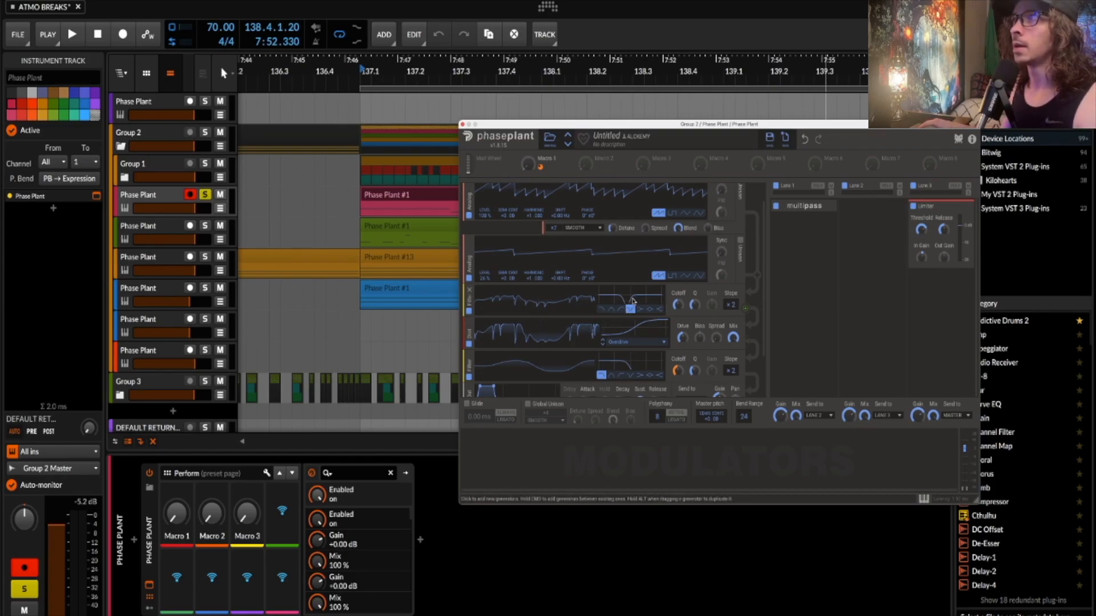
key(space)
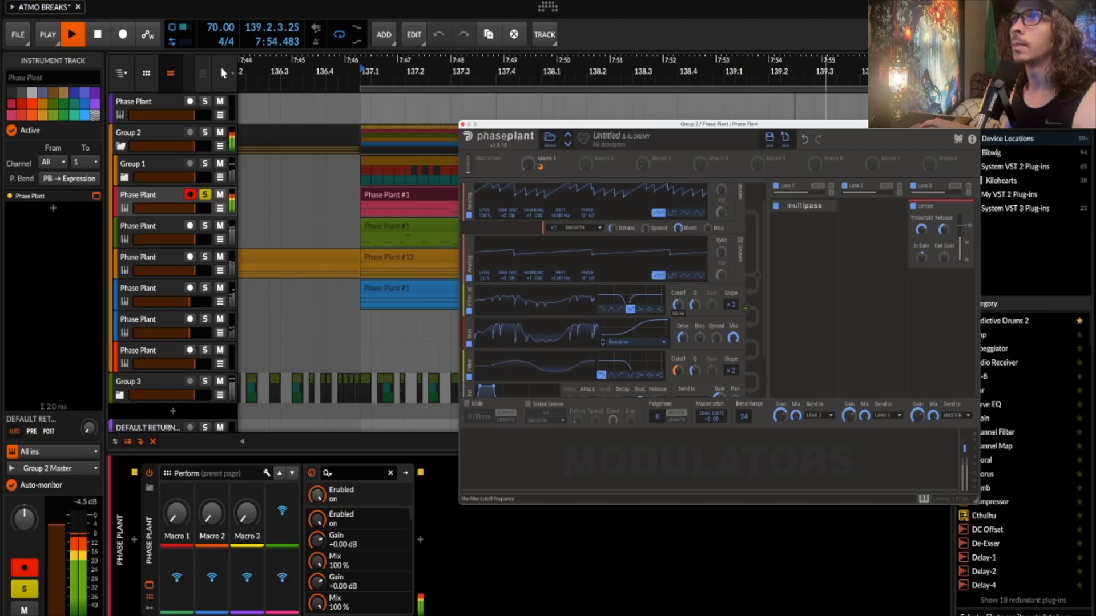
key(space)
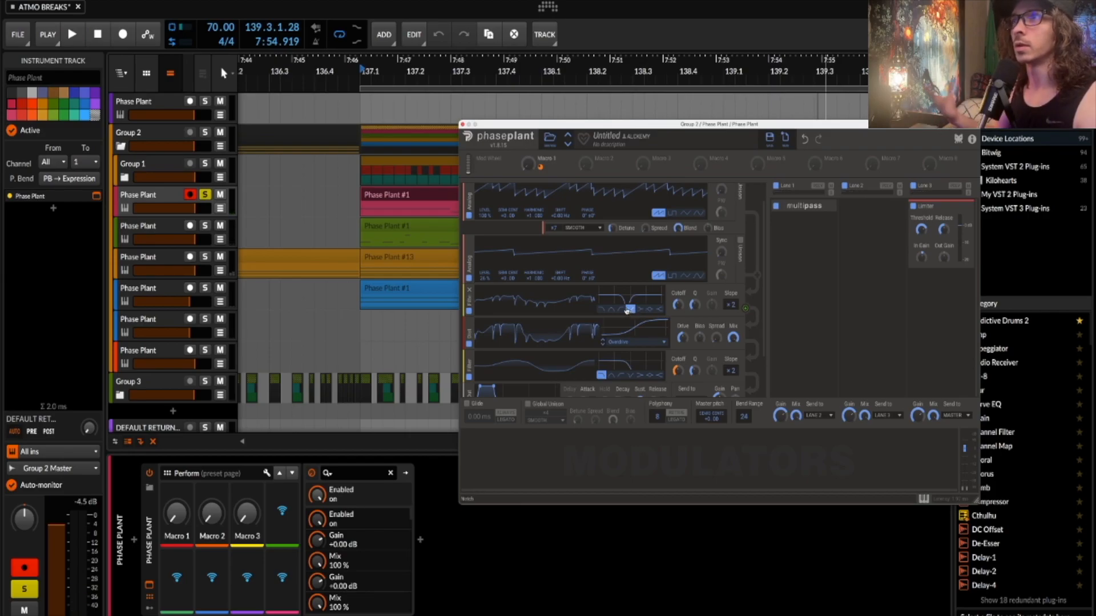
scroll(627, 312, down, 1)
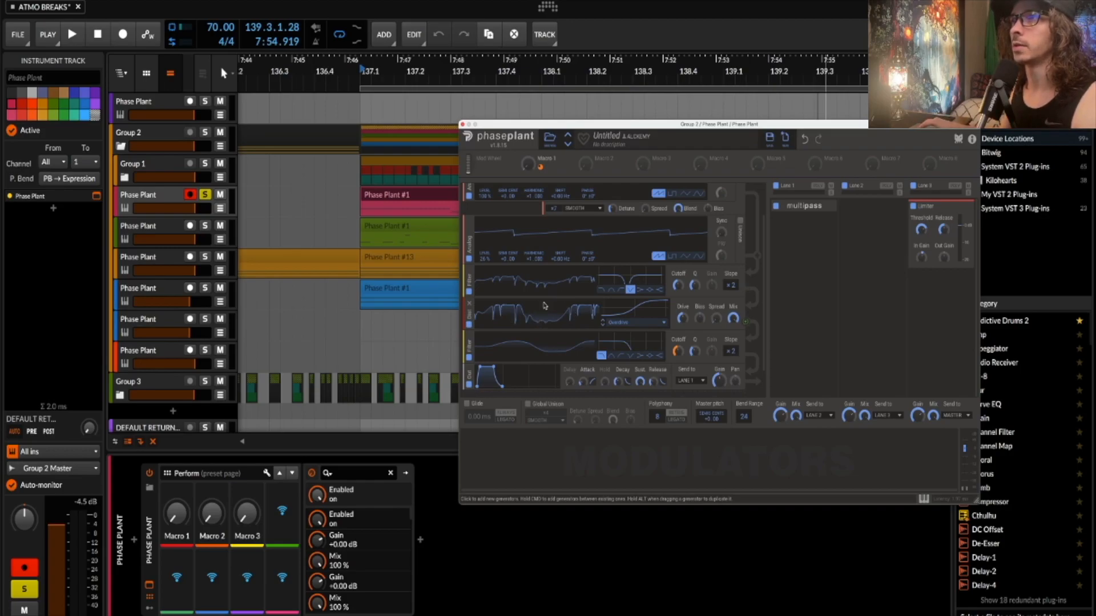
scroll(537, 301, down, 1)
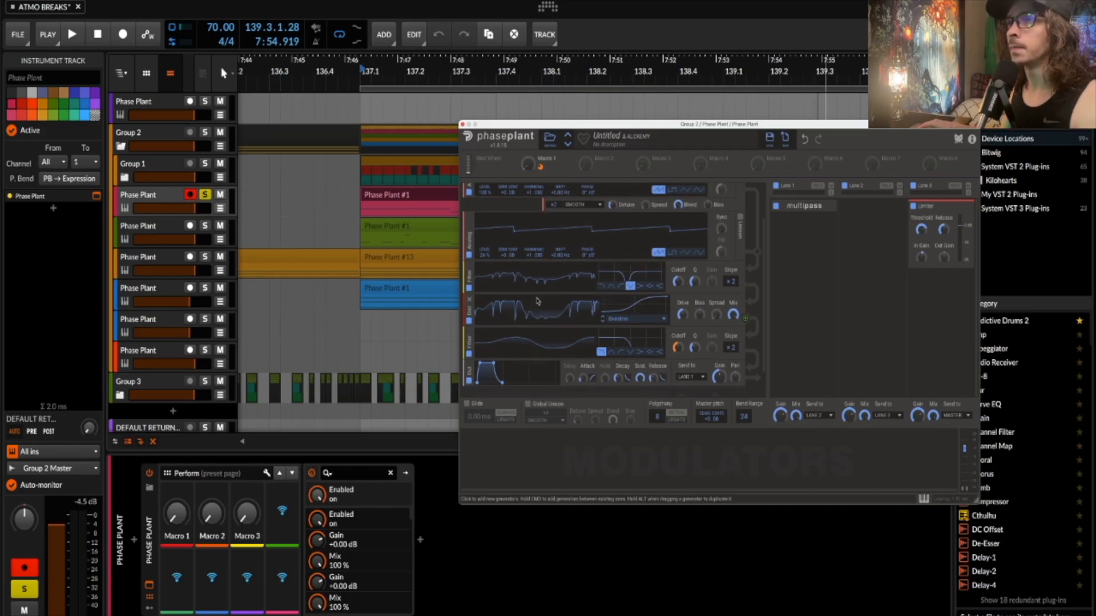
scroll(584, 346, up, 1)
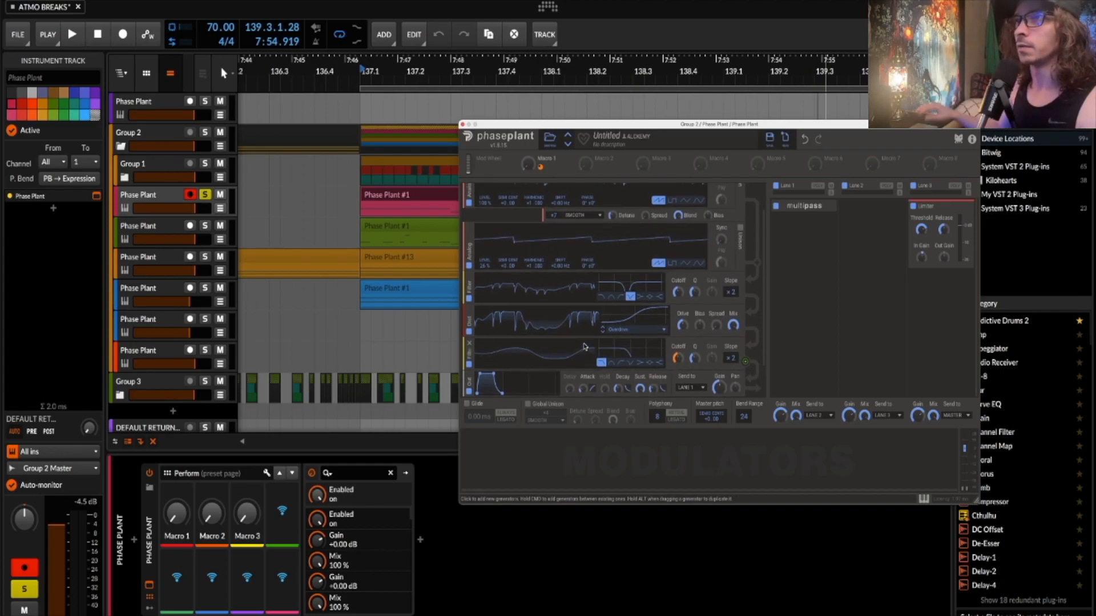
scroll(571, 274, up, 3)
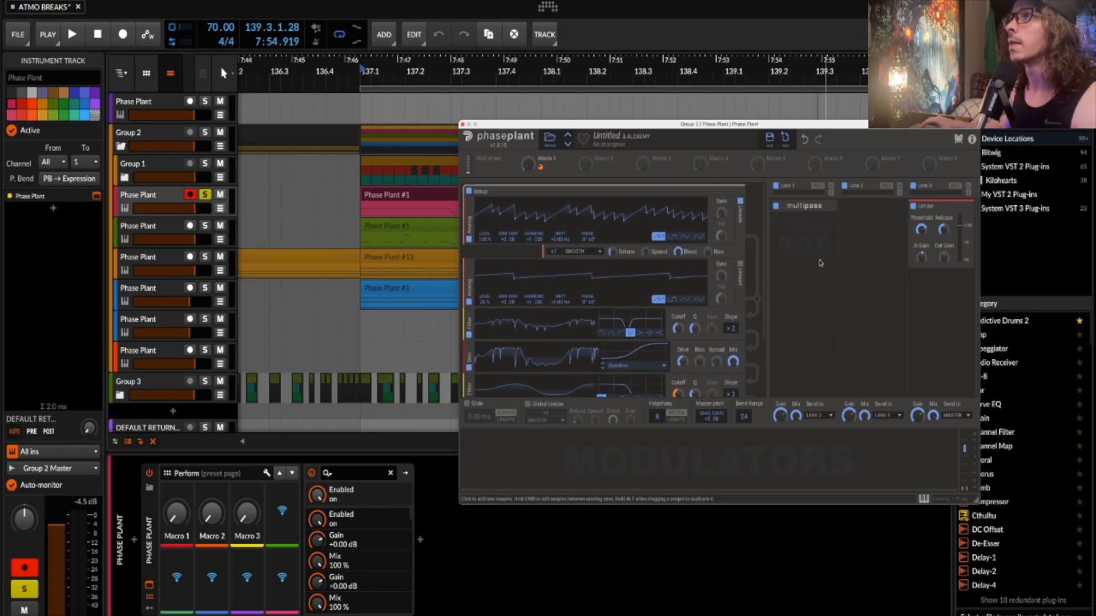
- Open the Multipass editor, expand the Chorus module in Band 3, then close Multipass
click(828, 206)
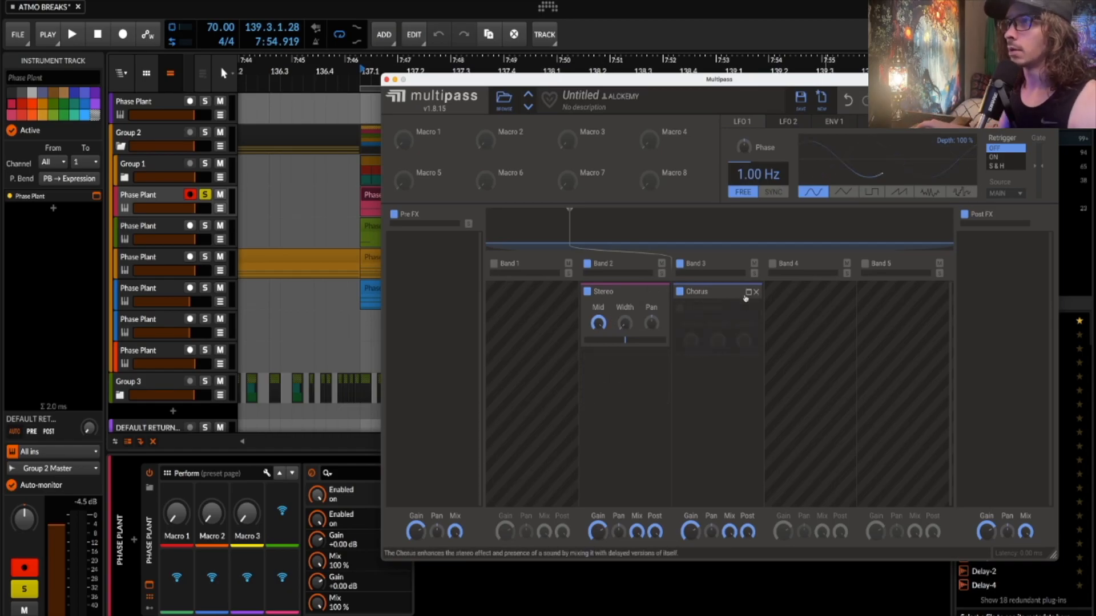
click(748, 292)
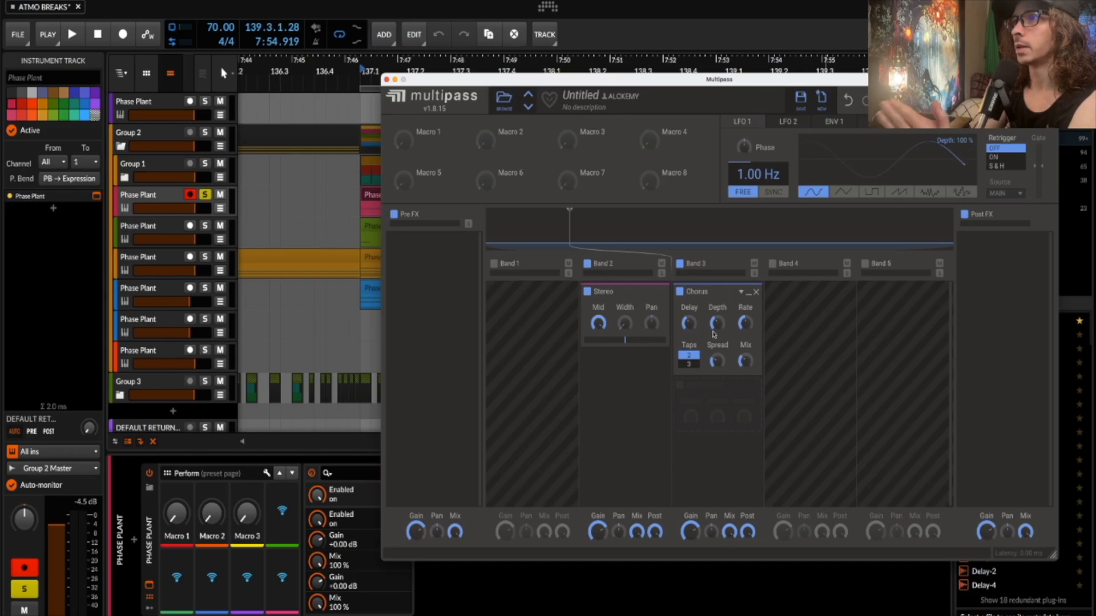
click(386, 79)
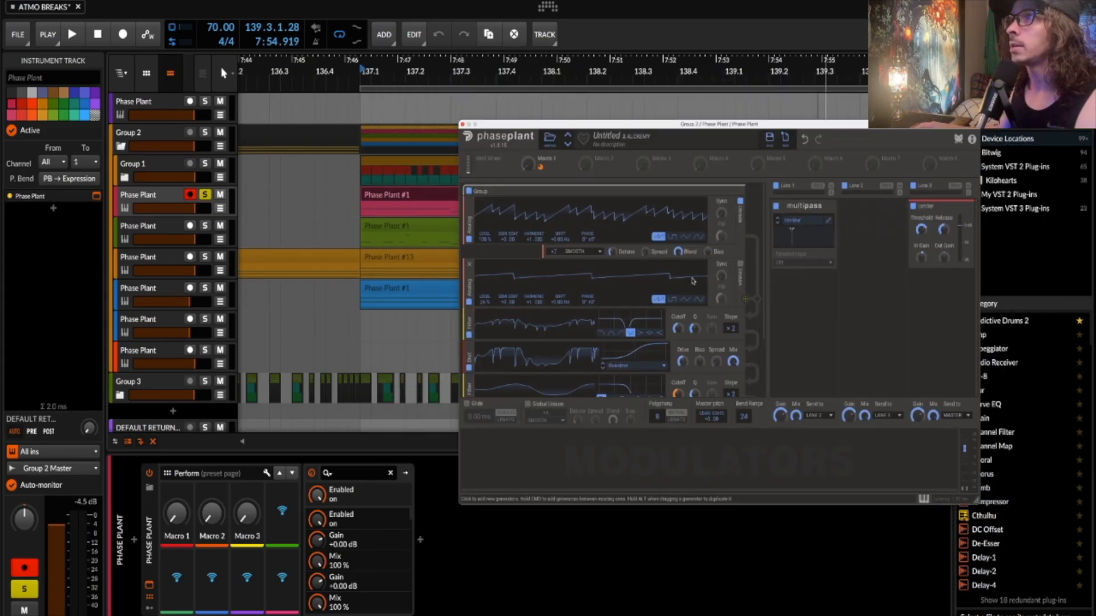
- Close the Phase Plant editor and resume playback from bar 137
drag(464, 127, 463, 126)
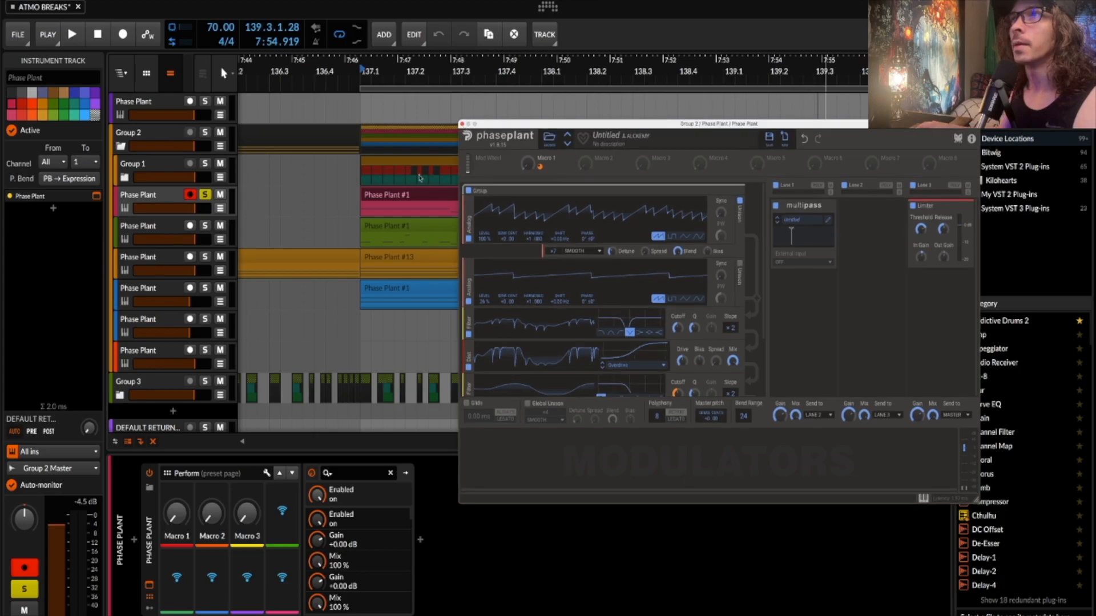
click(462, 124)
key(space)
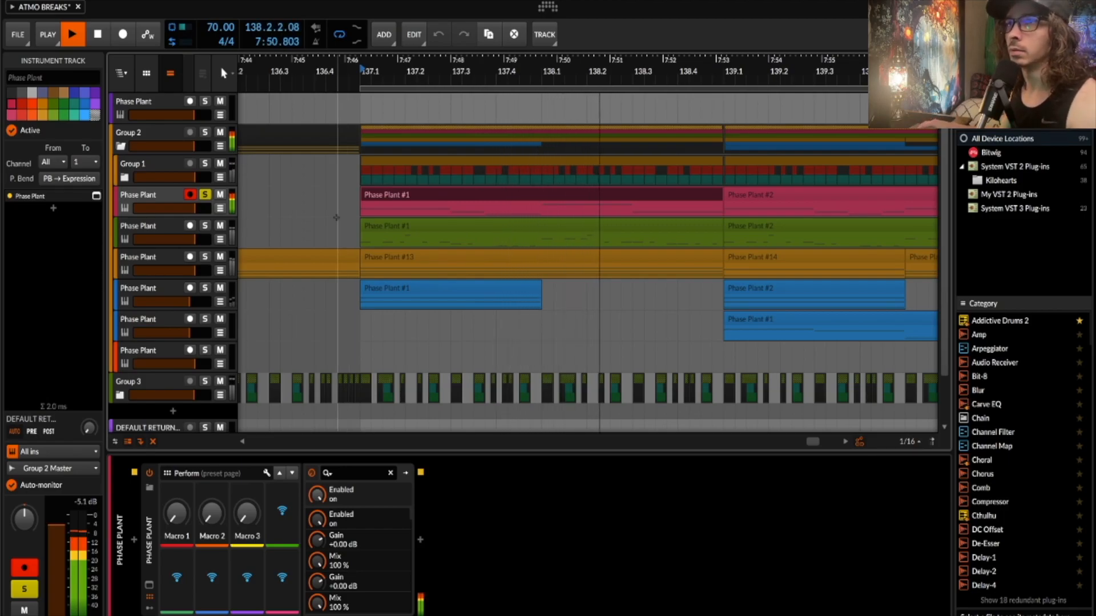
- Move the solo from the pink to the green Phase Plant track and play its clip
key(space)
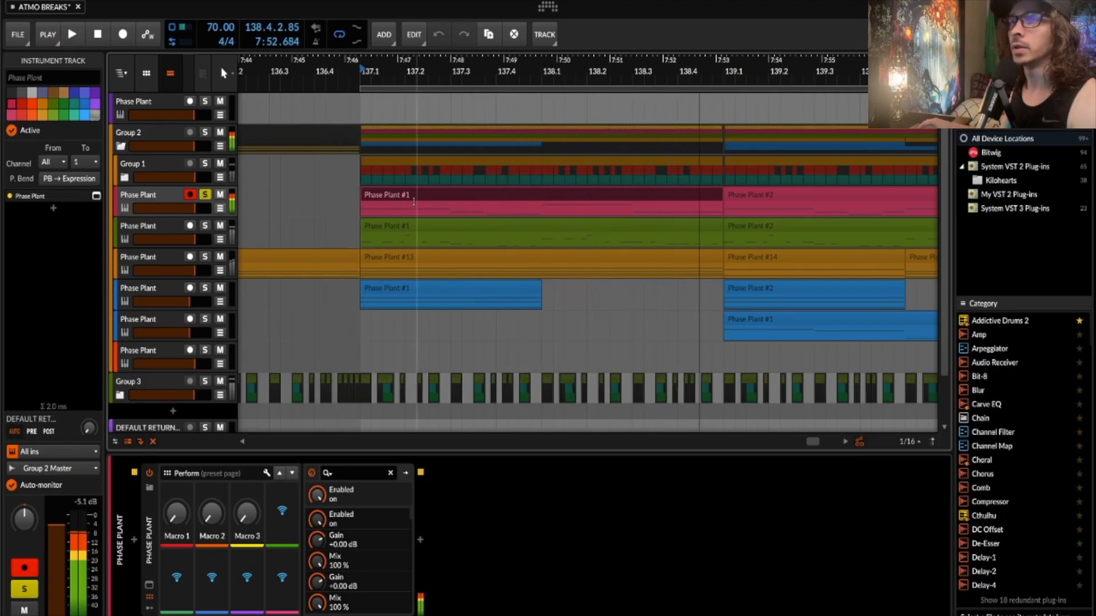
click(209, 196)
click(206, 227)
click(368, 230)
key(space)
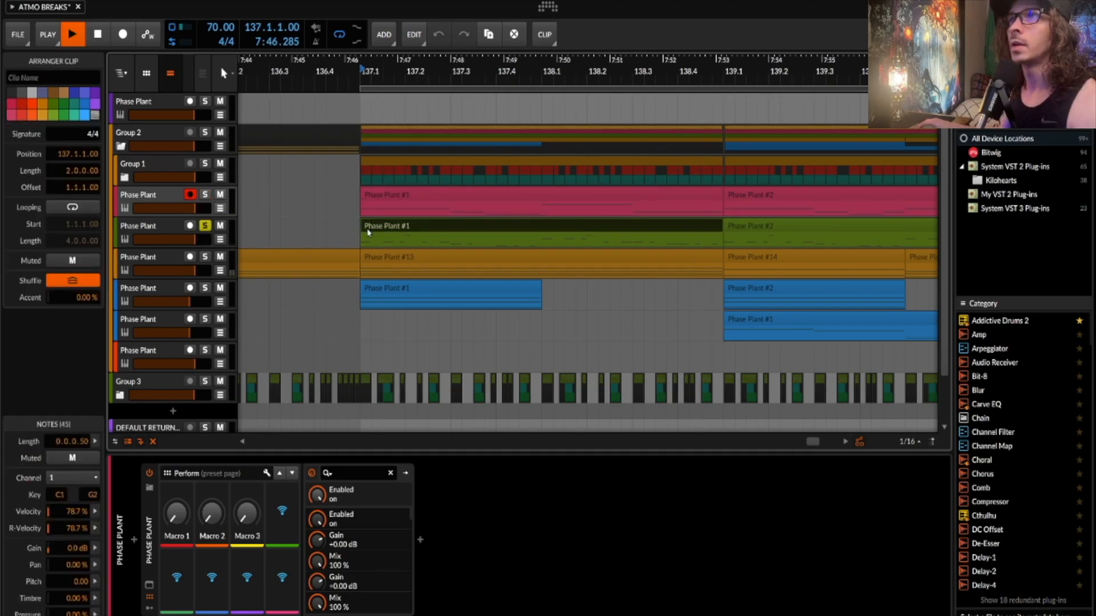
- Stop playback and open the green track's Phase Plant editor
click(166, 225)
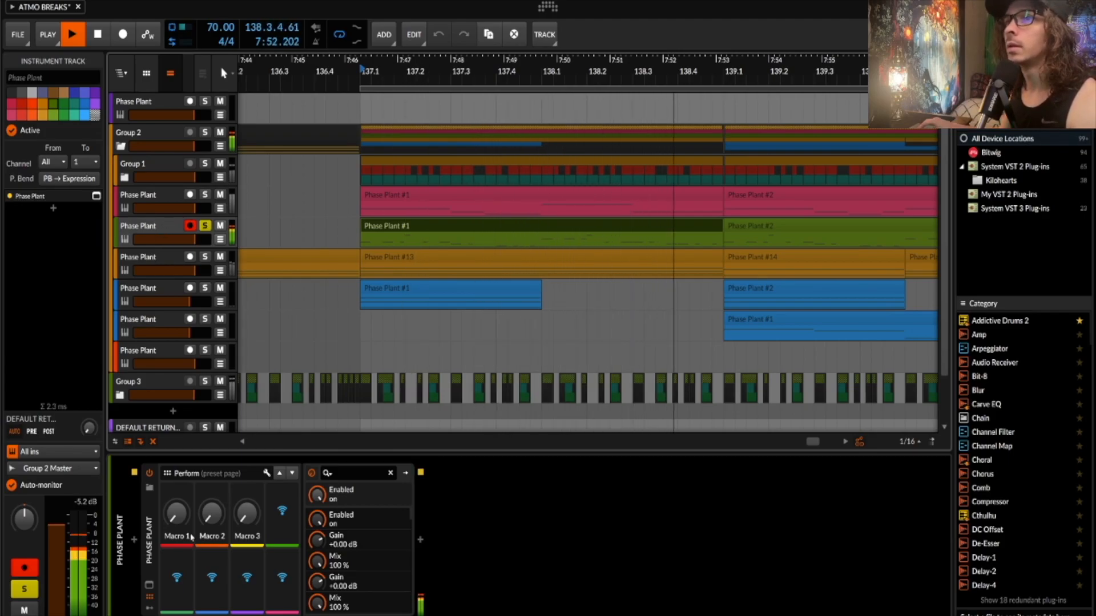
key(space)
click(149, 585)
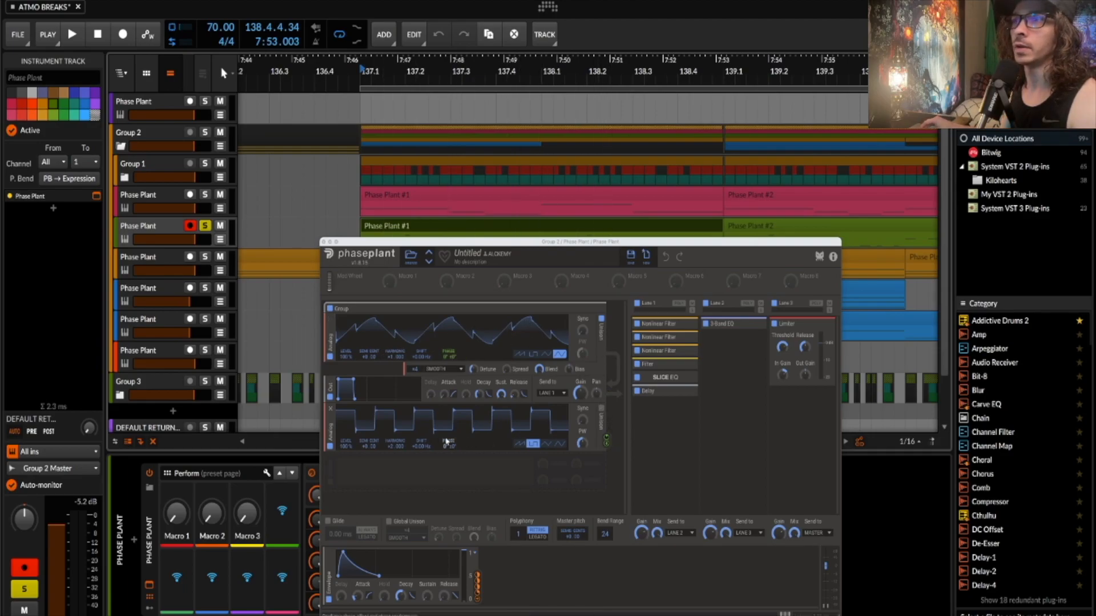
click(688, 324)
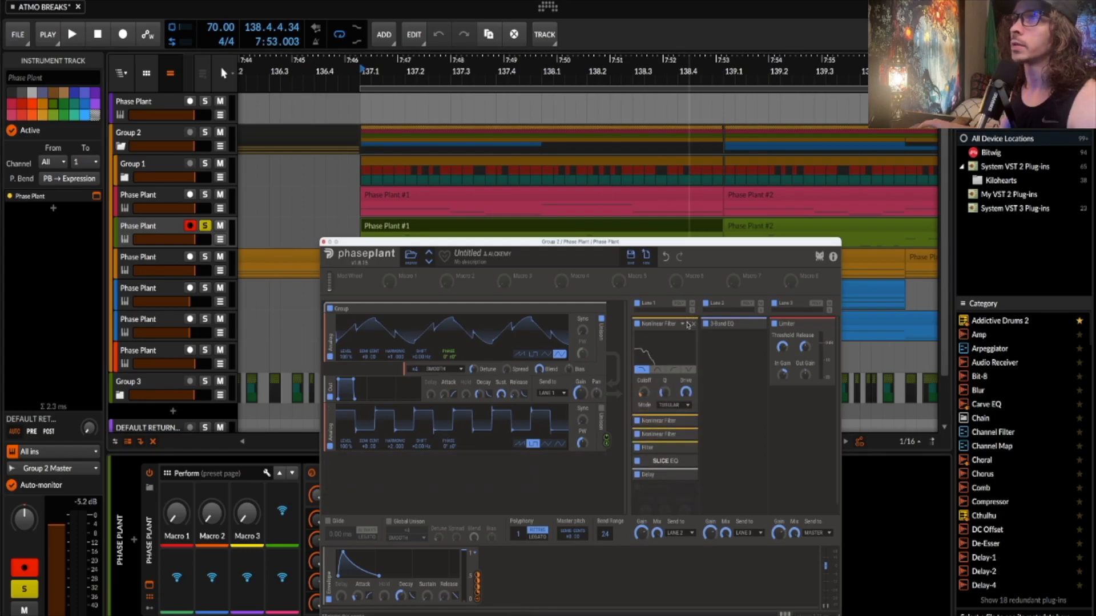
click(689, 421)
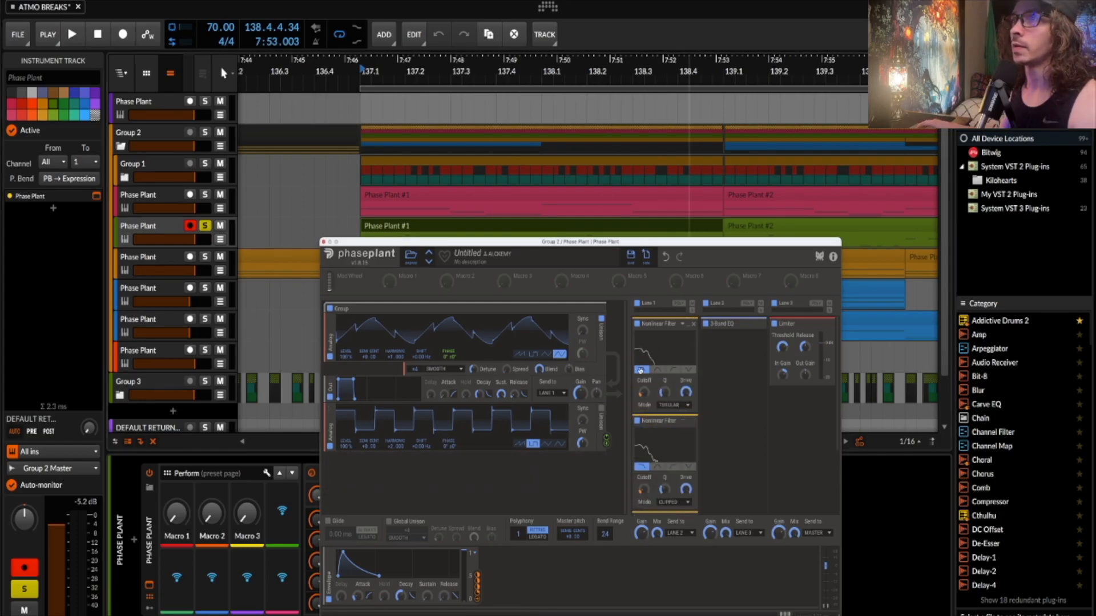
scroll(683, 460, down, 2)
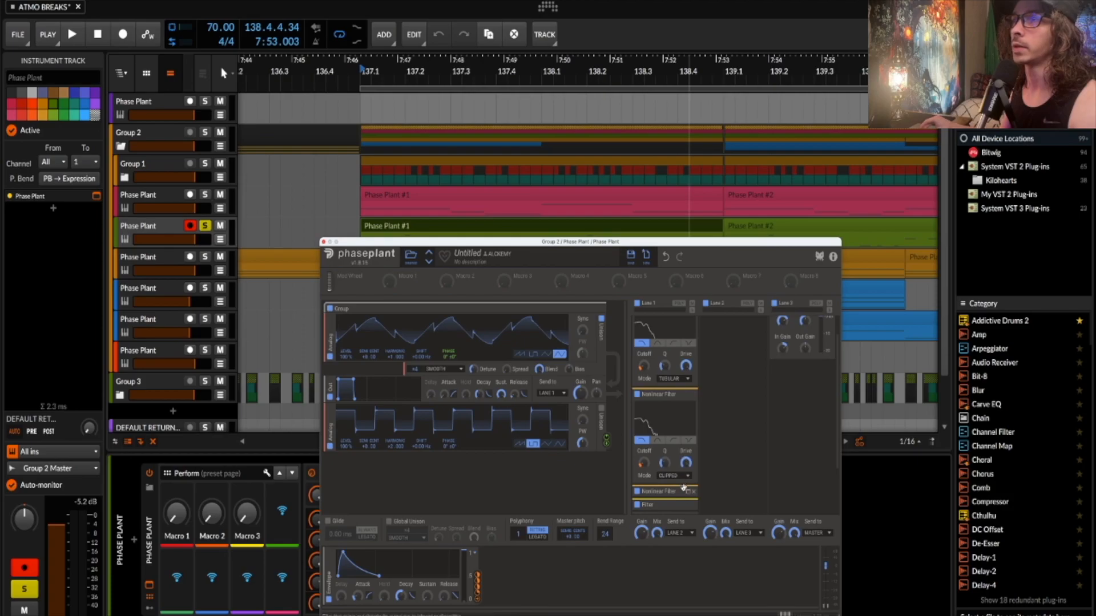
scroll(665, 382, up, 2)
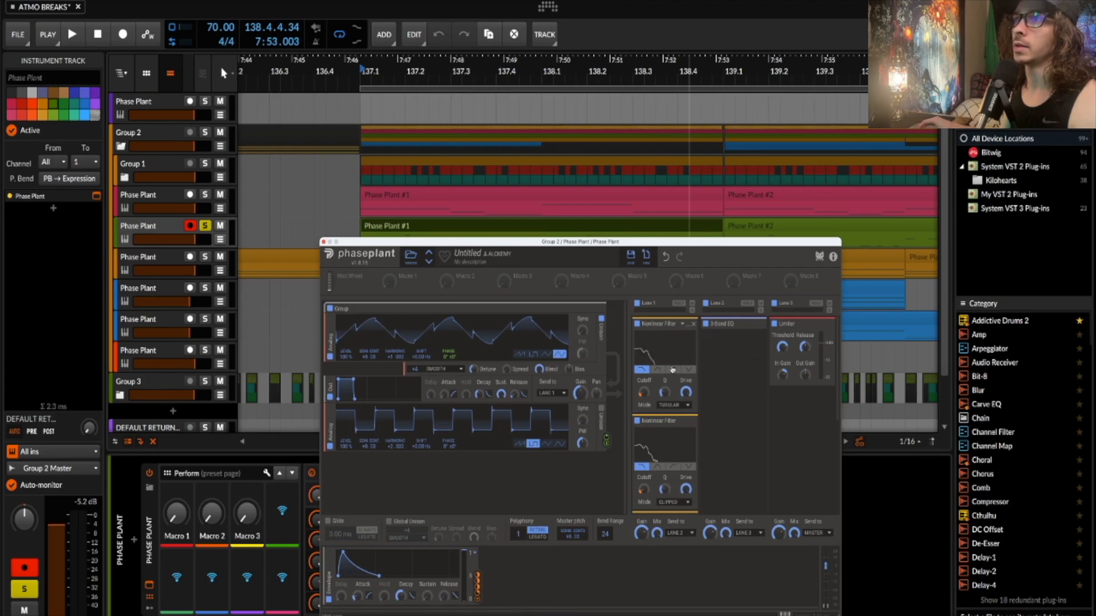
scroll(673, 367, down, 4)
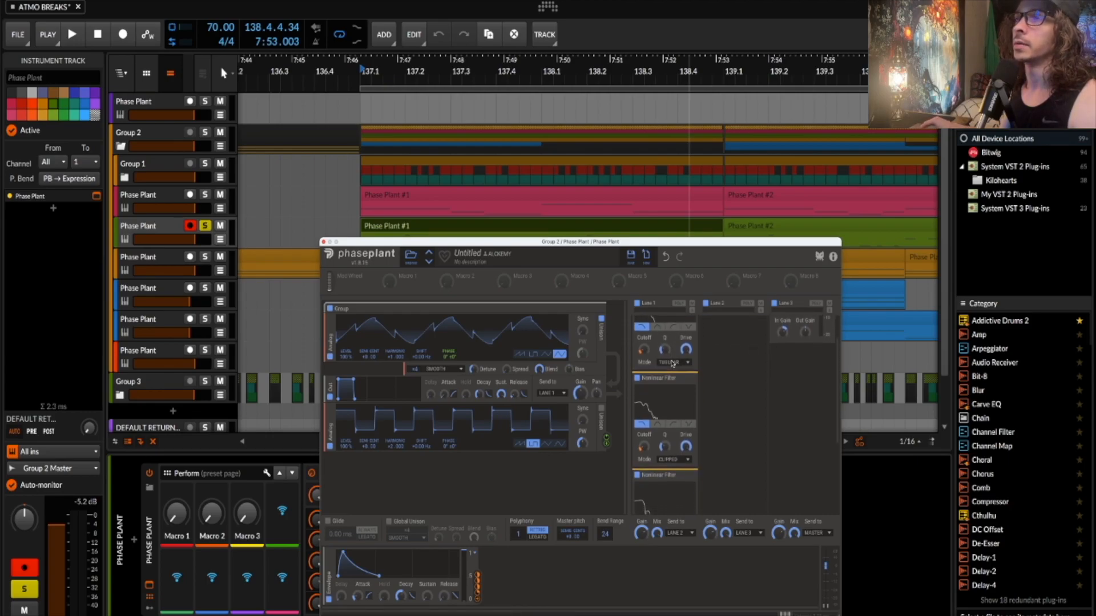
scroll(671, 361, down, 3)
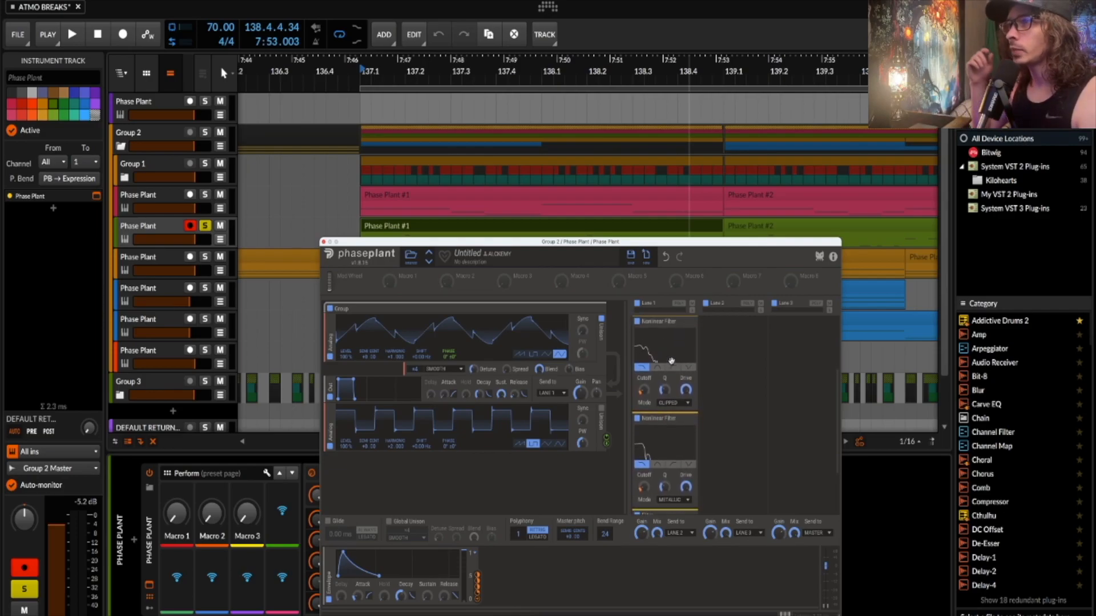
scroll(672, 361, up, 1)
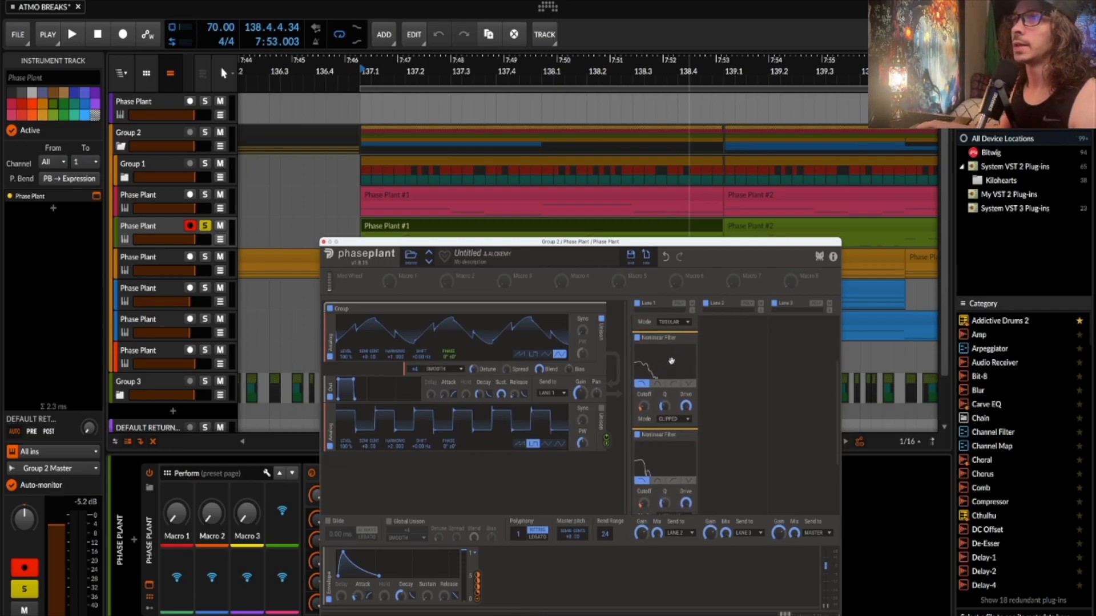
scroll(693, 391, up, 5)
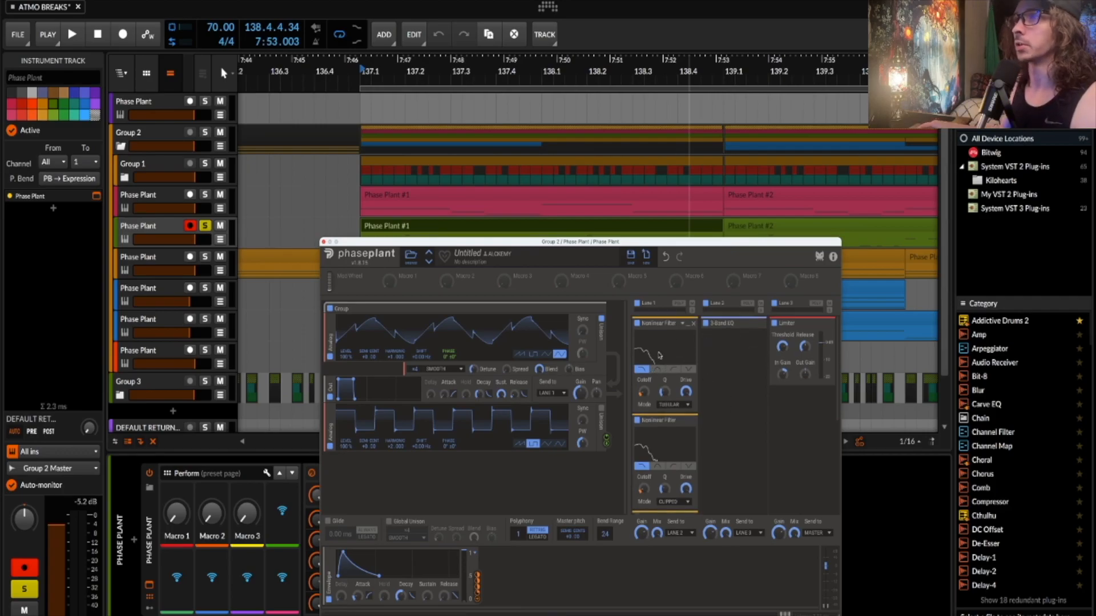
- Audition the green patch's effects and expand the SLICE EQ module in lane 1
scroll(659, 356, down, 2)
key(space)
scroll(658, 353, down, 4)
key(space)
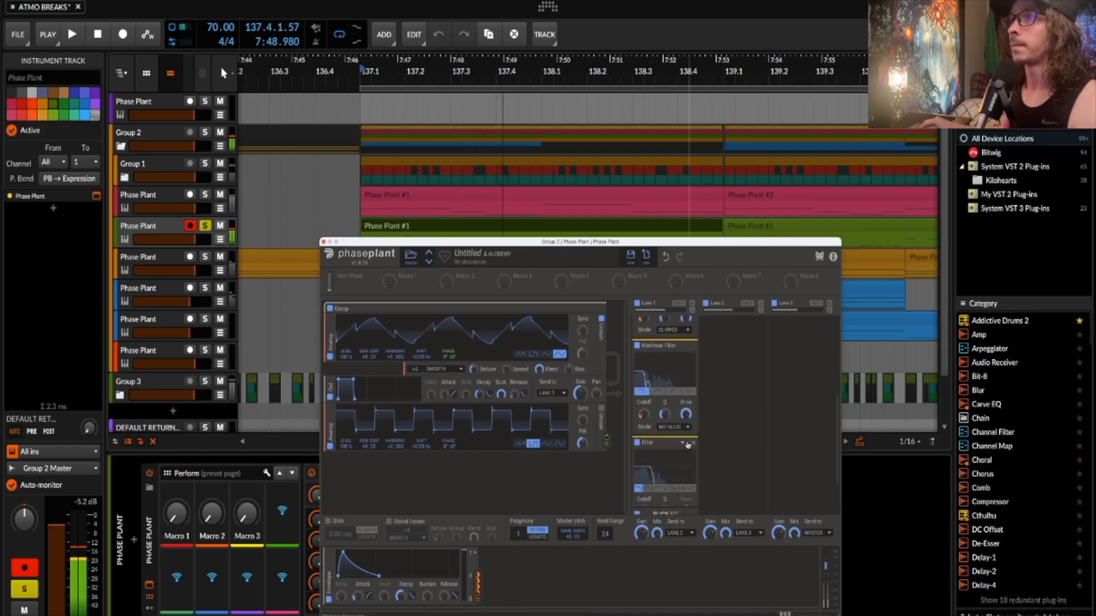
scroll(687, 446, down, 2)
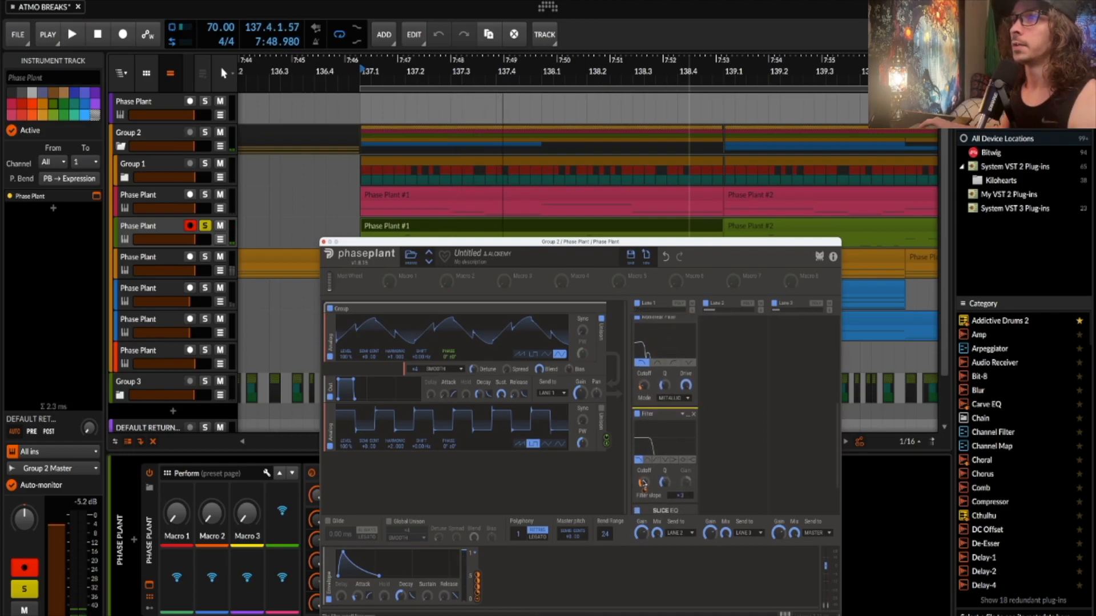
key(space)
scroll(668, 451, down, 4)
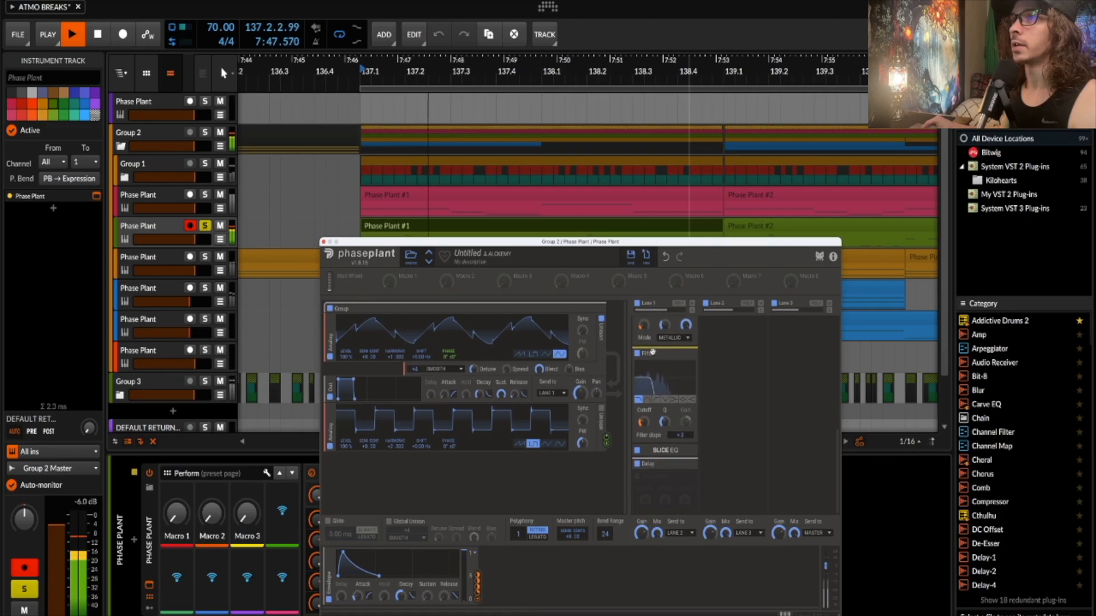
key(space)
click(669, 449)
- Audition the effects again and expand the Delay module's settings
scroll(656, 454, down, 4)
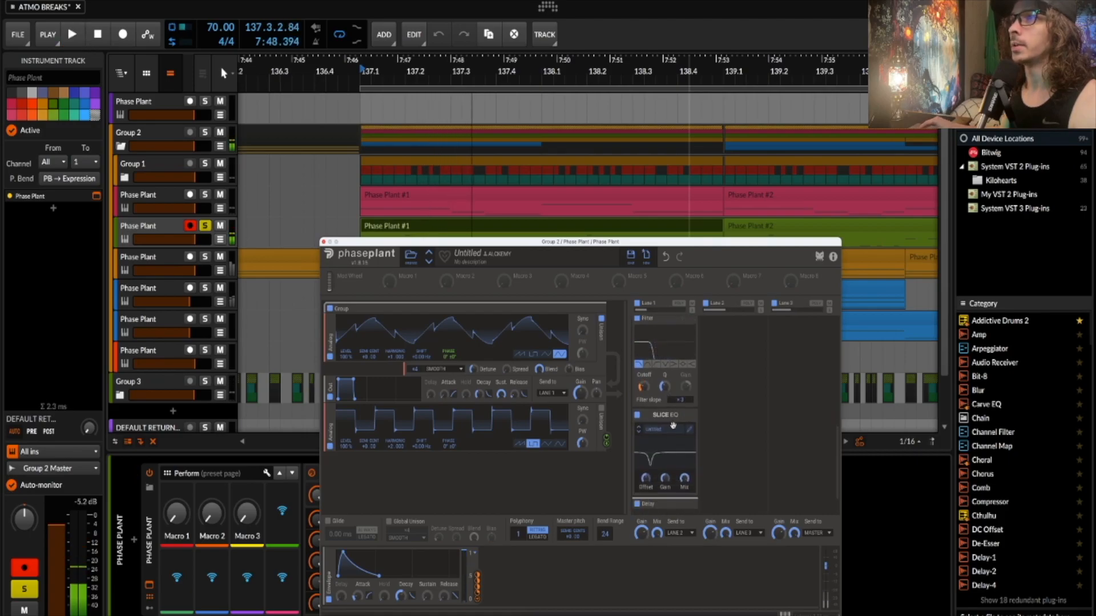
scroll(666, 437, down, 1)
key(space)
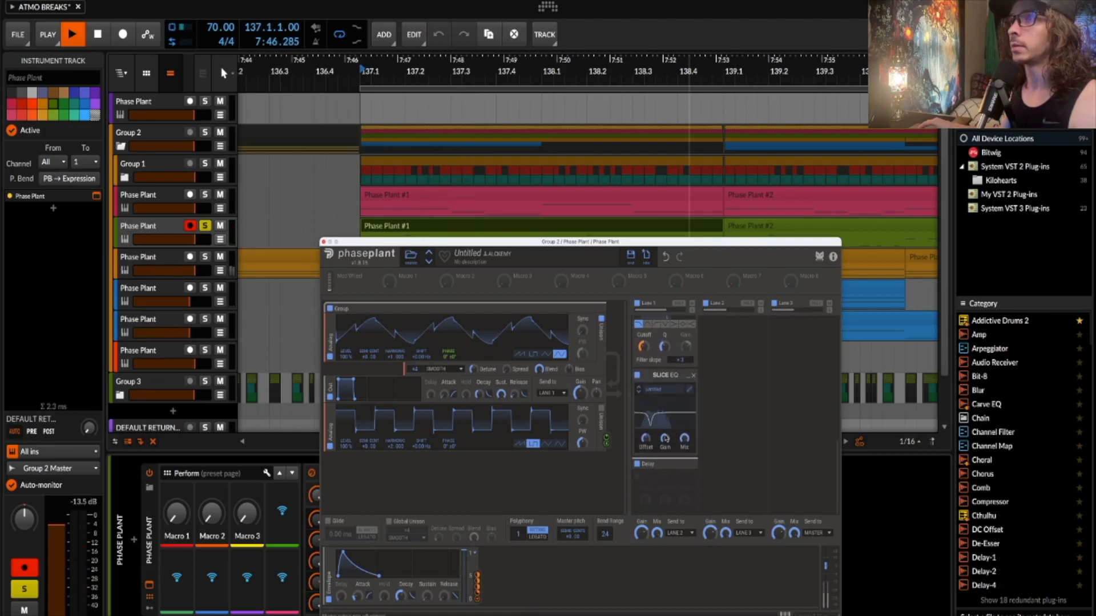
key(space)
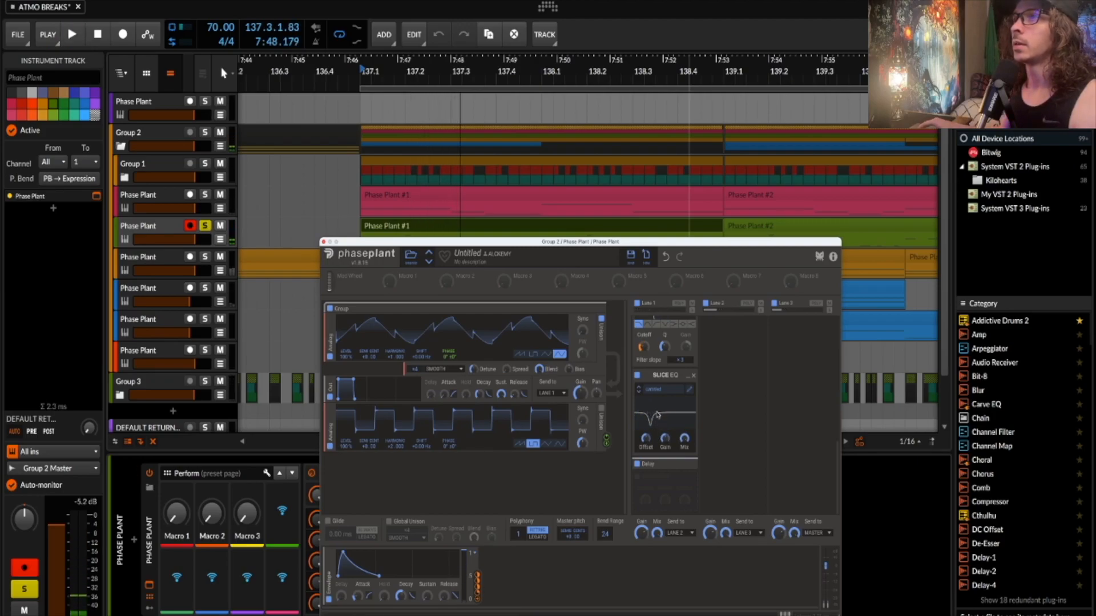
click(687, 465)
- Listen to the delay, expand the 3-Band EQ in Lane 2, and close the Phase Plant window
scroll(657, 461, down, 2)
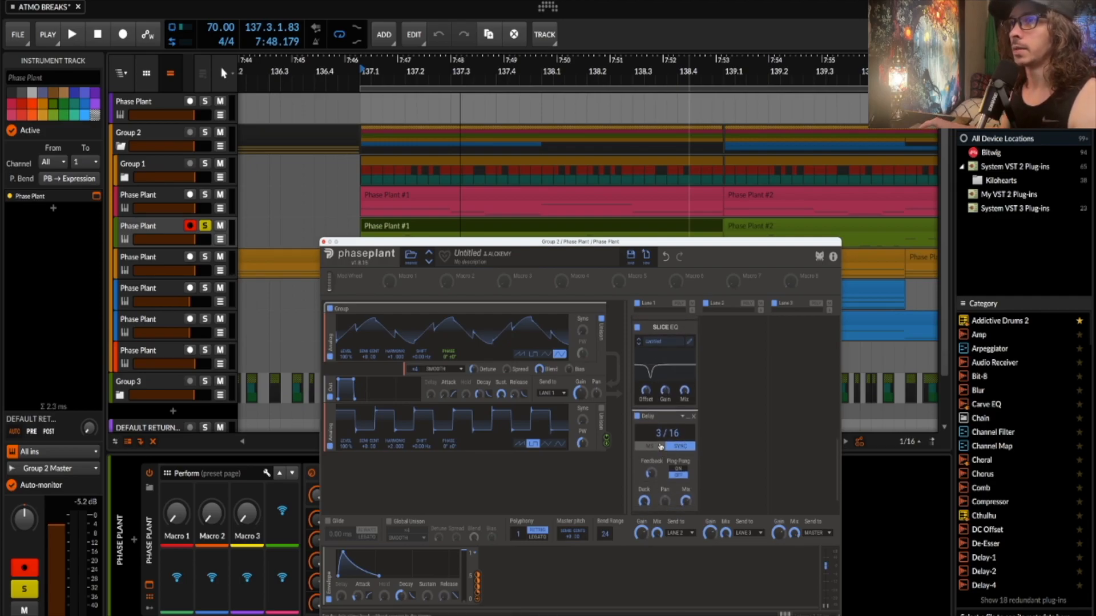
scroll(661, 447, up, 1)
key(space)
scroll(661, 446, up, 8)
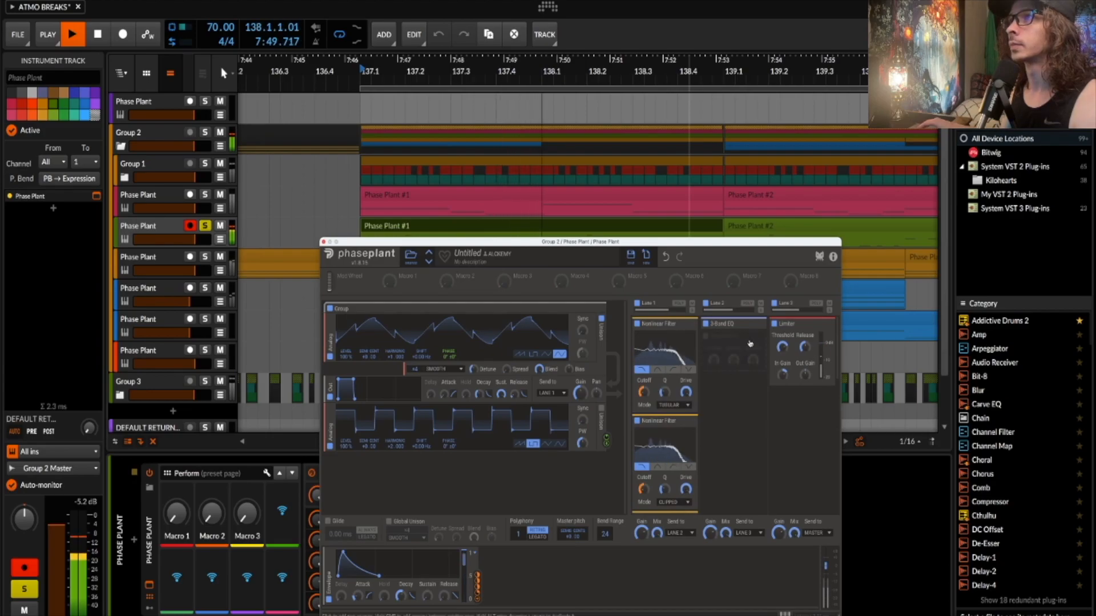
key(space)
click(749, 344)
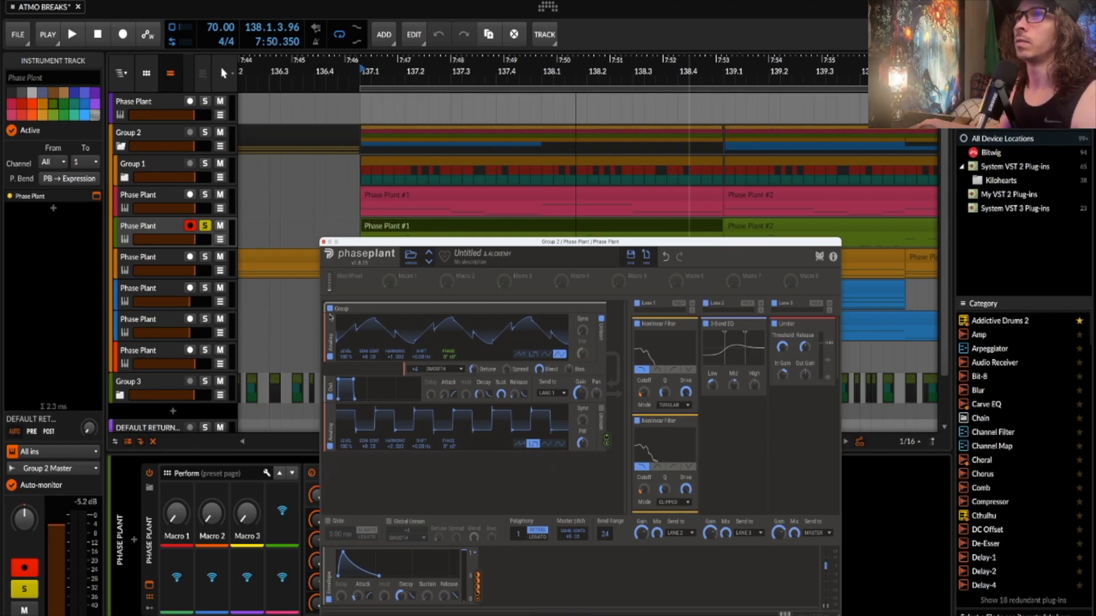
click(323, 242)
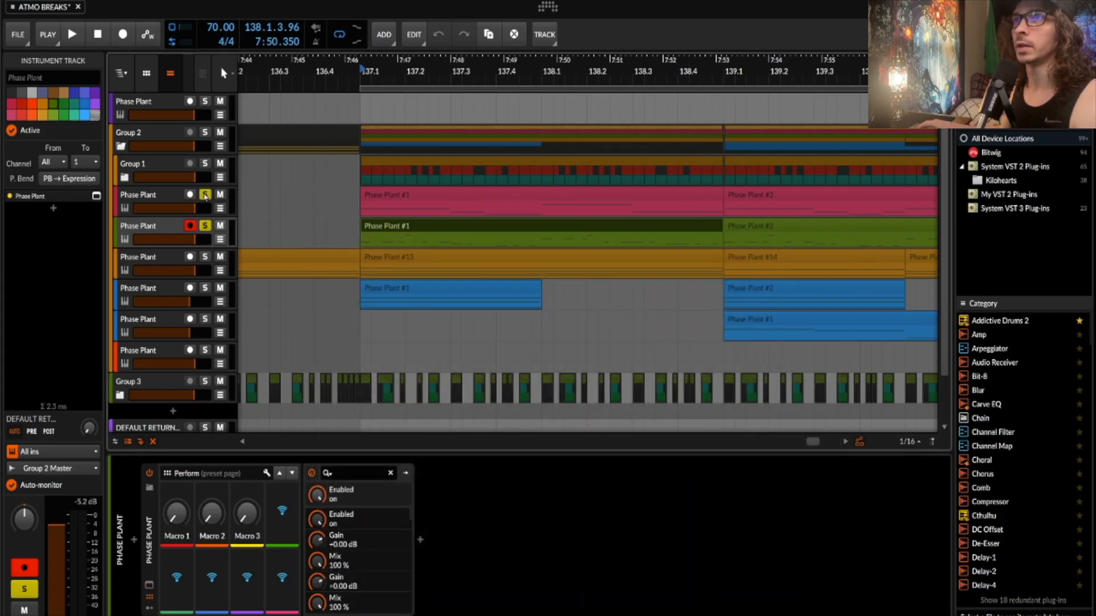
- Select the pink and green Phase Plant #1 clips and start arrangement playback
click(403, 196)
click(435, 227)
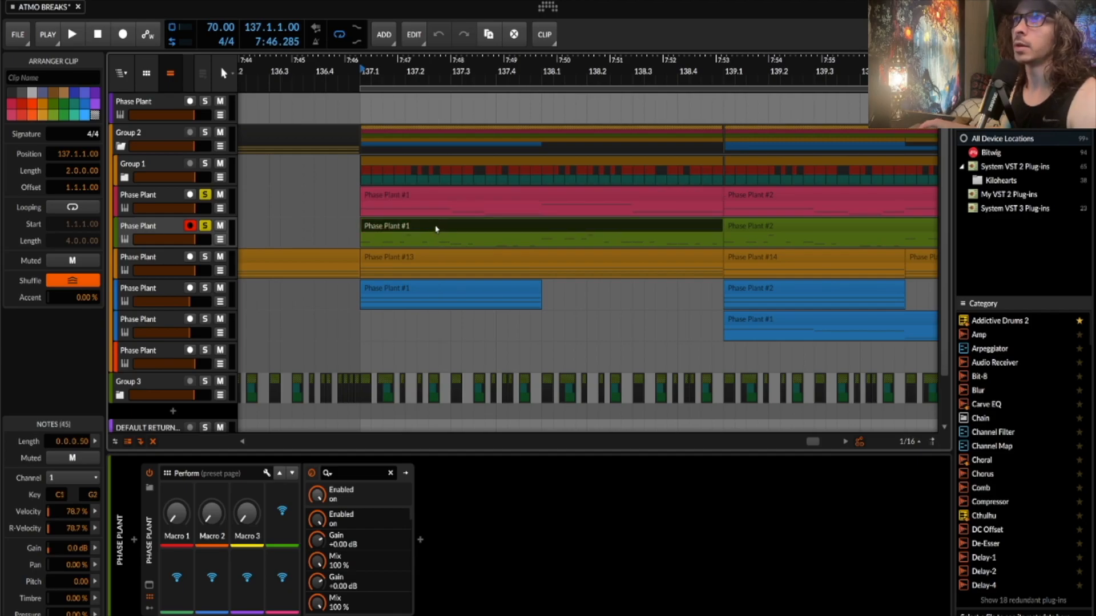
shift+click(494, 199)
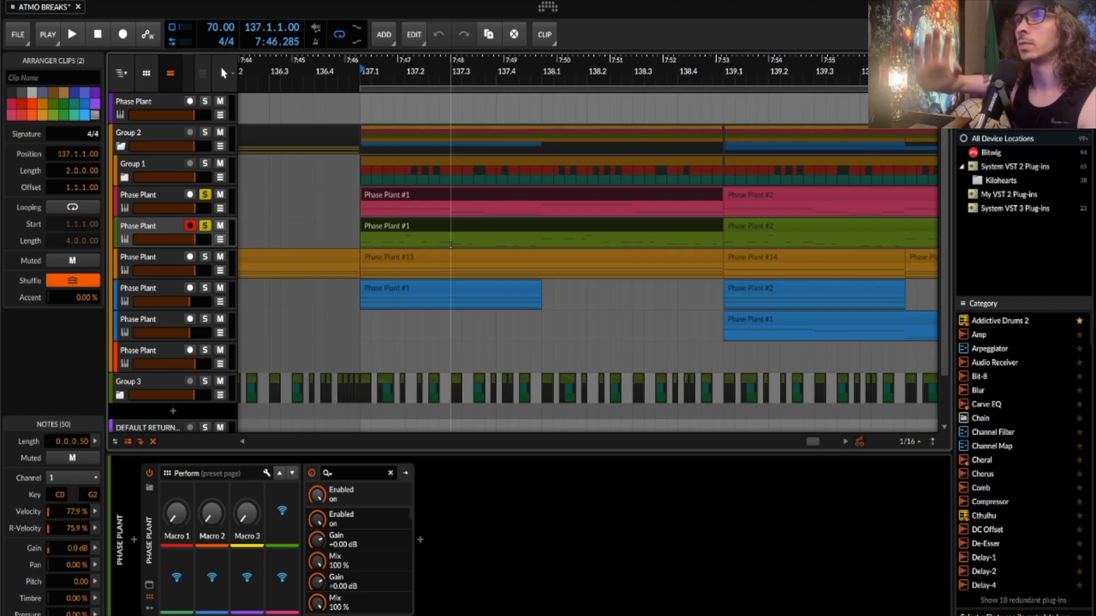
key(space)
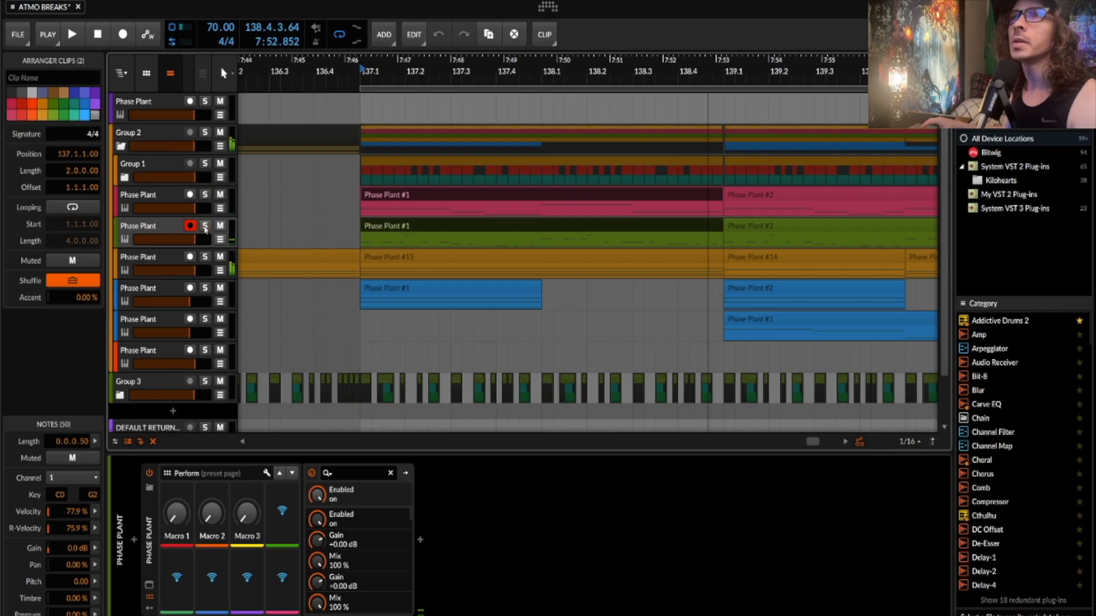
- Solo the orange Phase Plant track and play from clip Phase Plant #13
click(176, 262)
click(206, 257)
click(440, 266)
key(space)
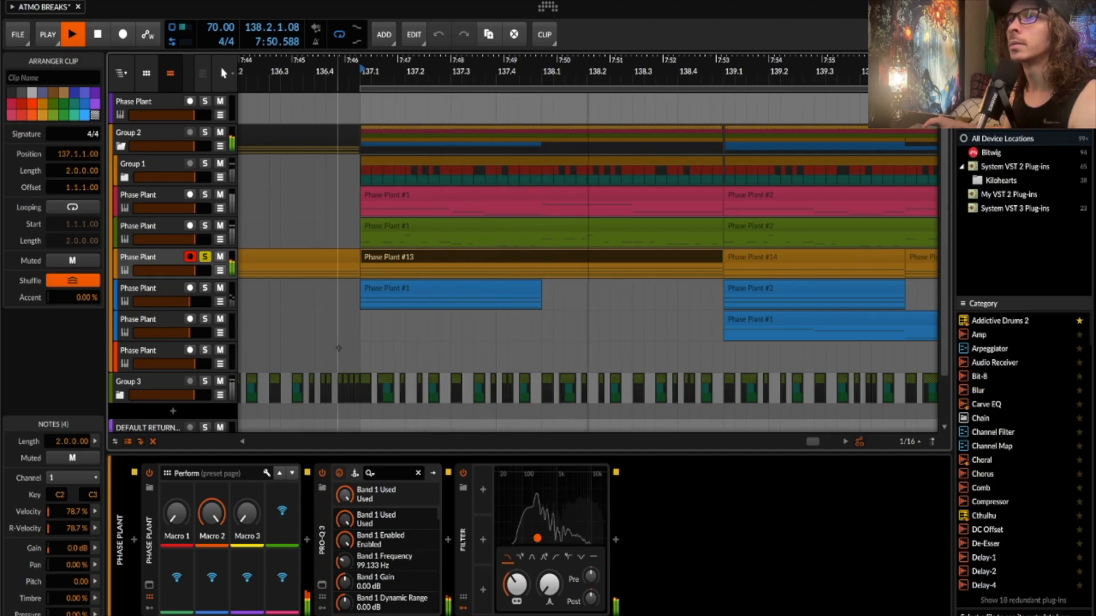
- Bypass the orange track's Filter device to compare, stop playback, then re-enable the Filter
click(463, 473)
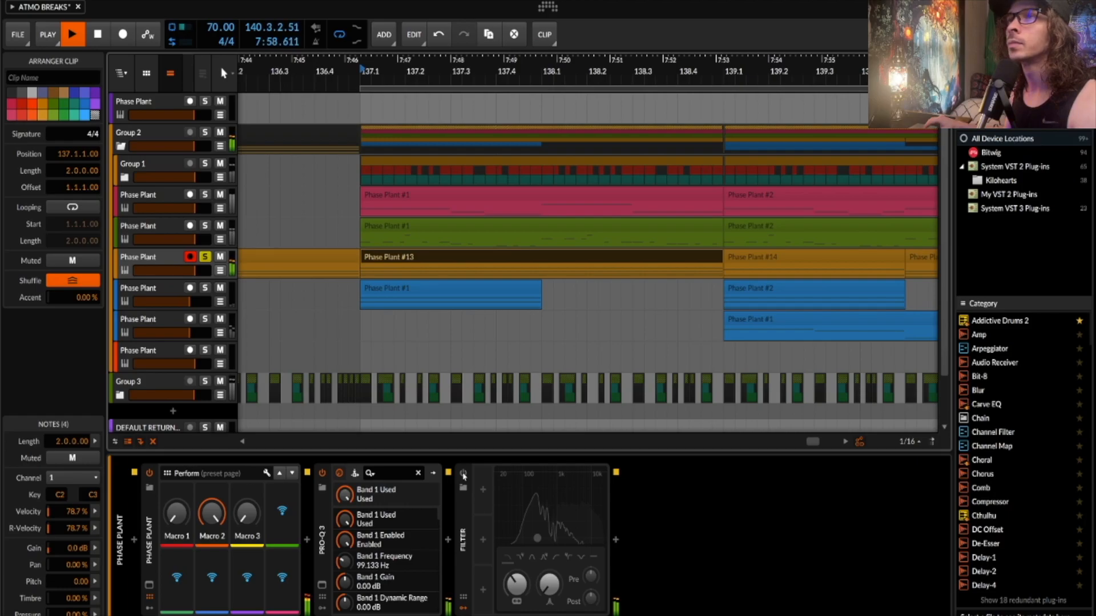
key(space)
click(463, 474)
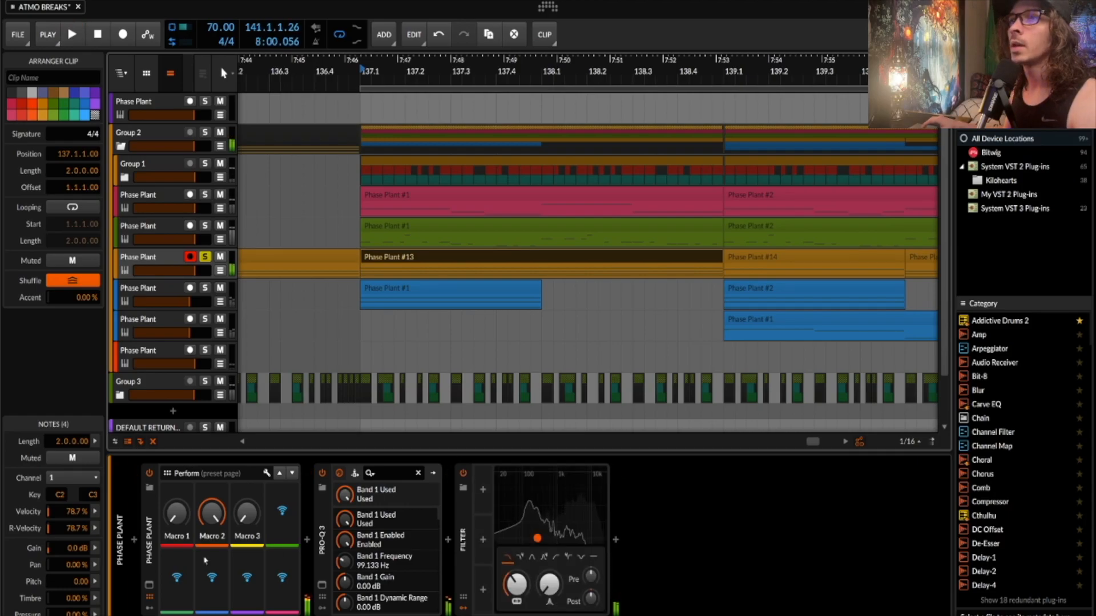
- Open the orange track's Phase Plant editor, centre it, expand the first generator Group, and play
click(150, 586)
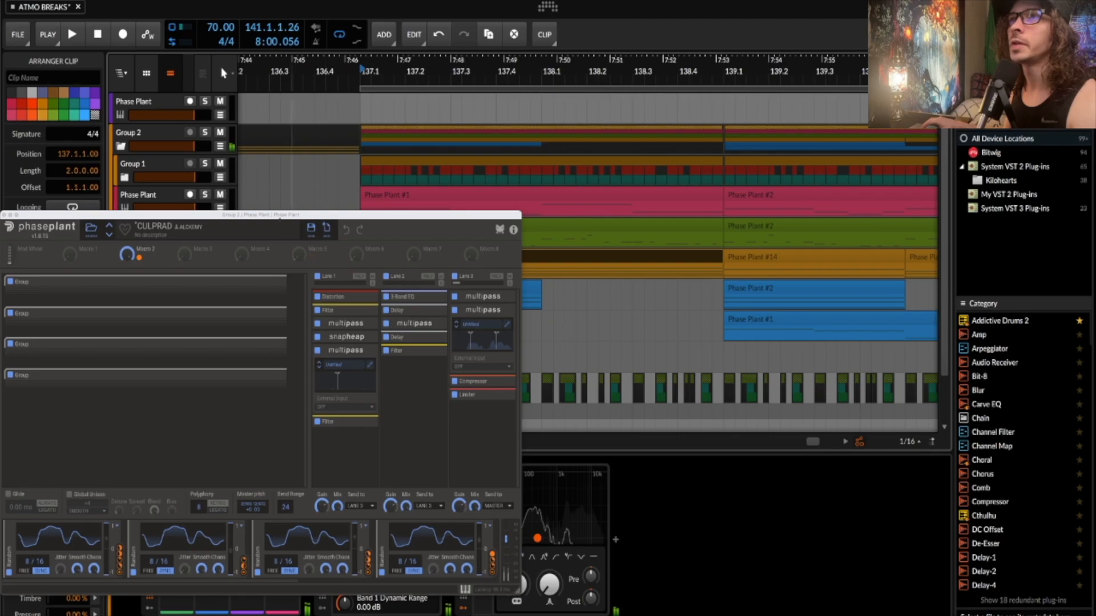
drag(266, 215, 461, 176)
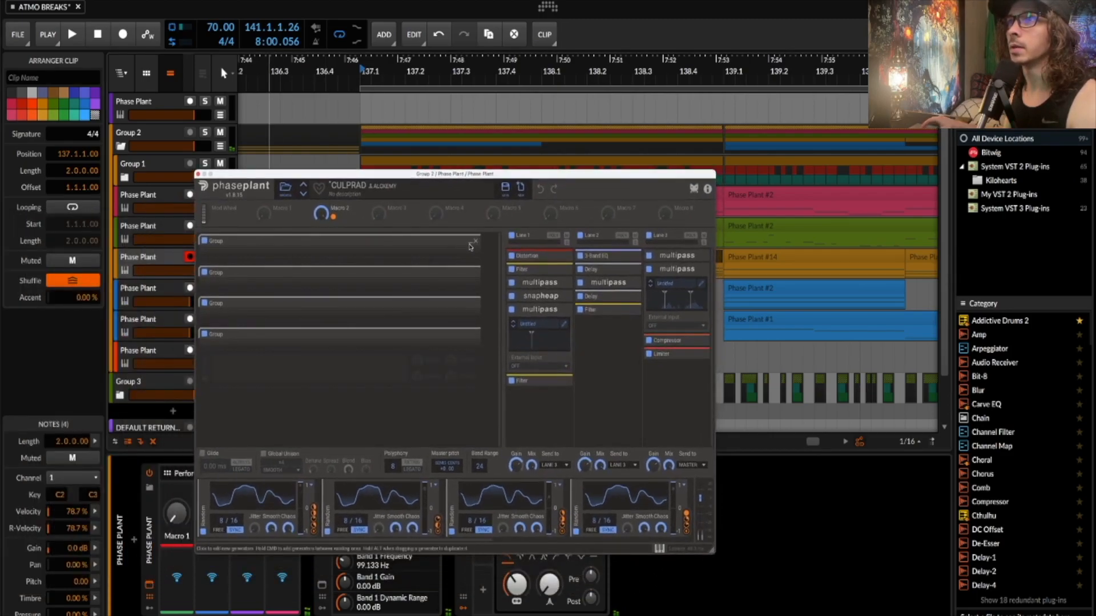
click(470, 248)
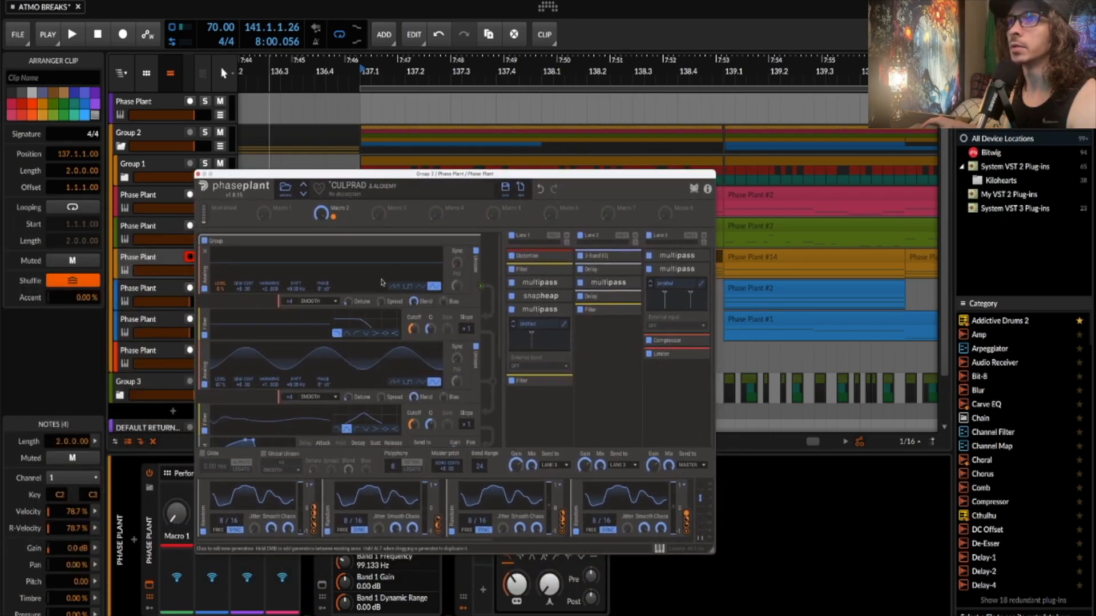
scroll(257, 279, down, 2)
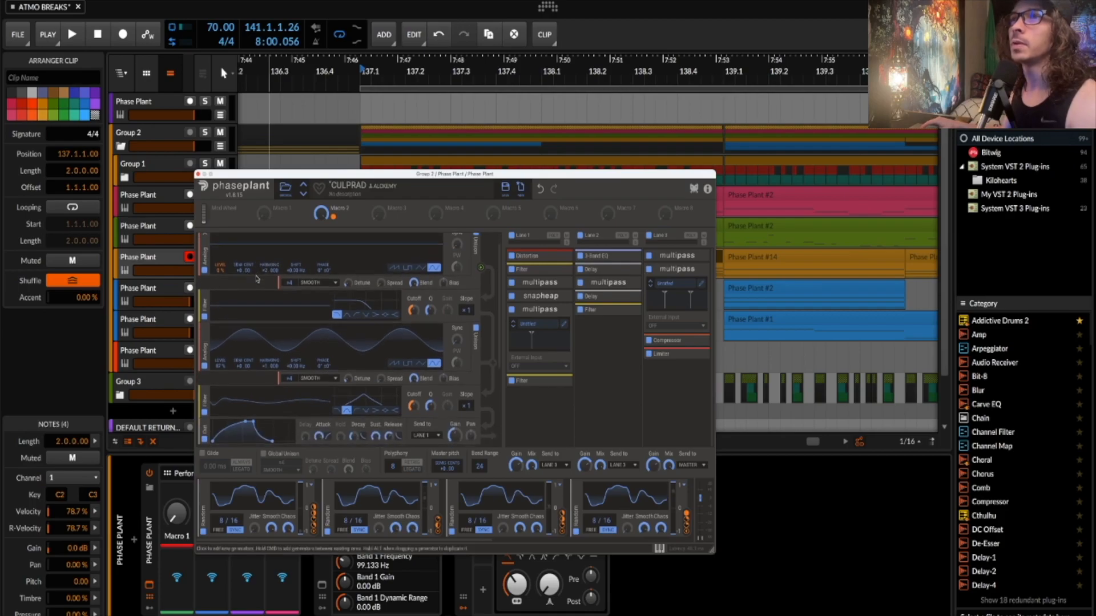
scroll(257, 279, up, 2)
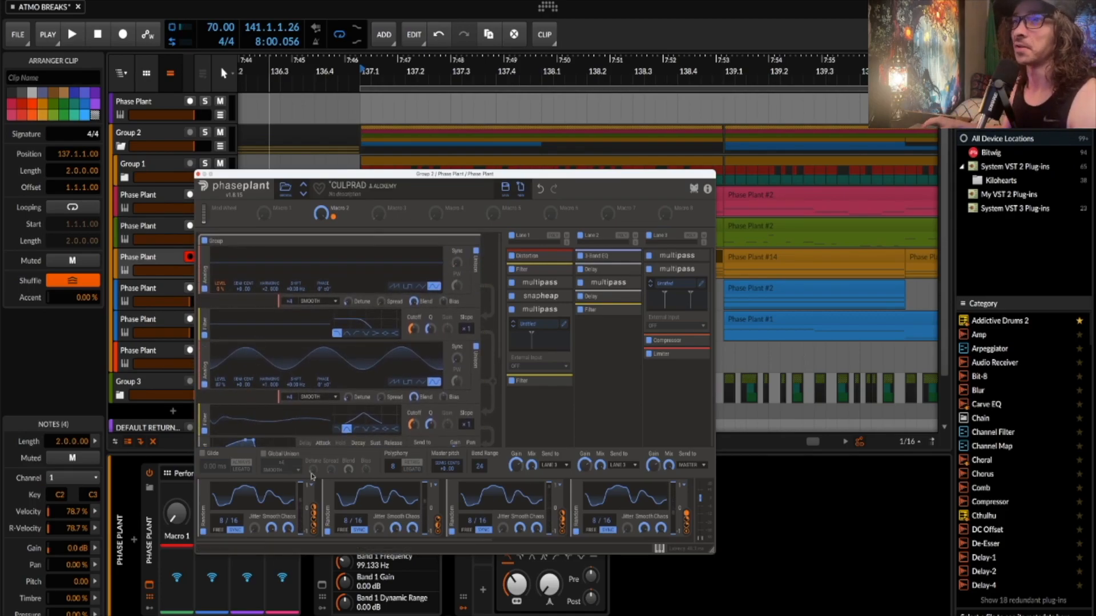
scroll(354, 331, down, 1)
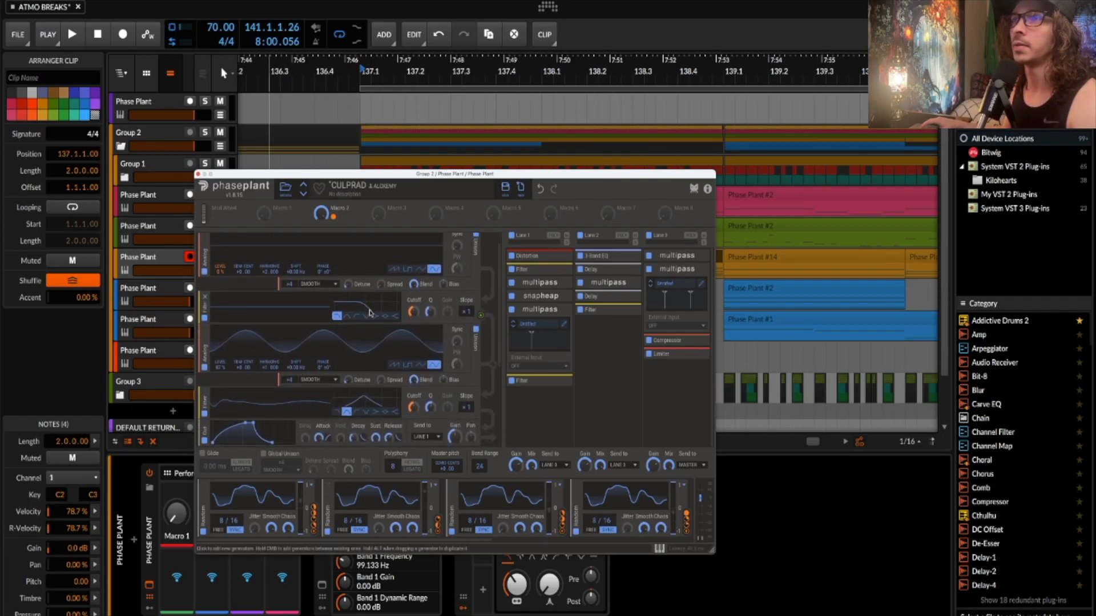
scroll(341, 353, up, 1)
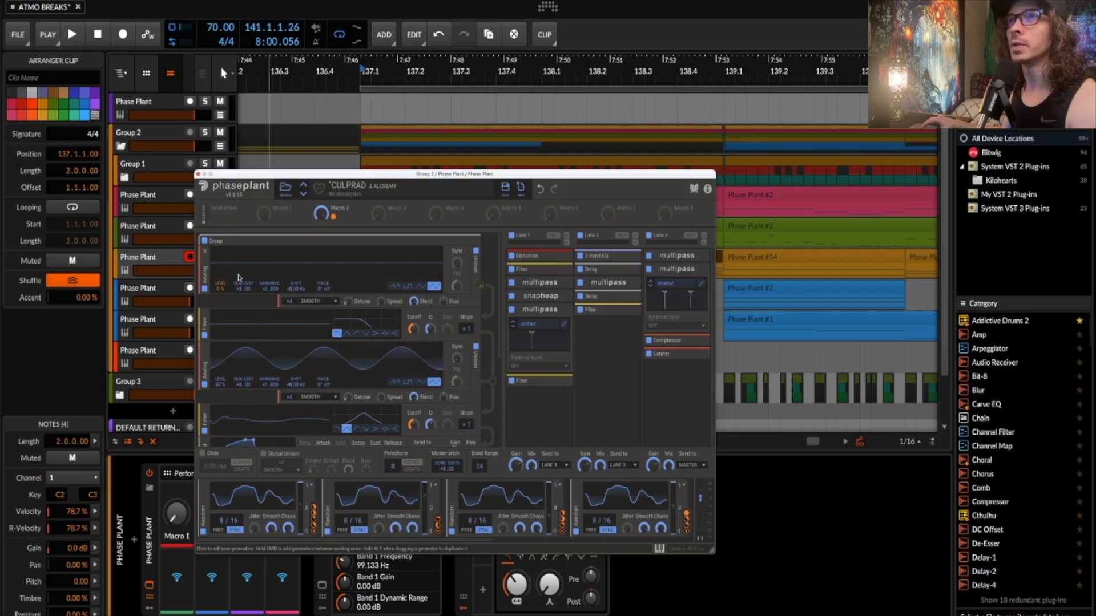
key(space)
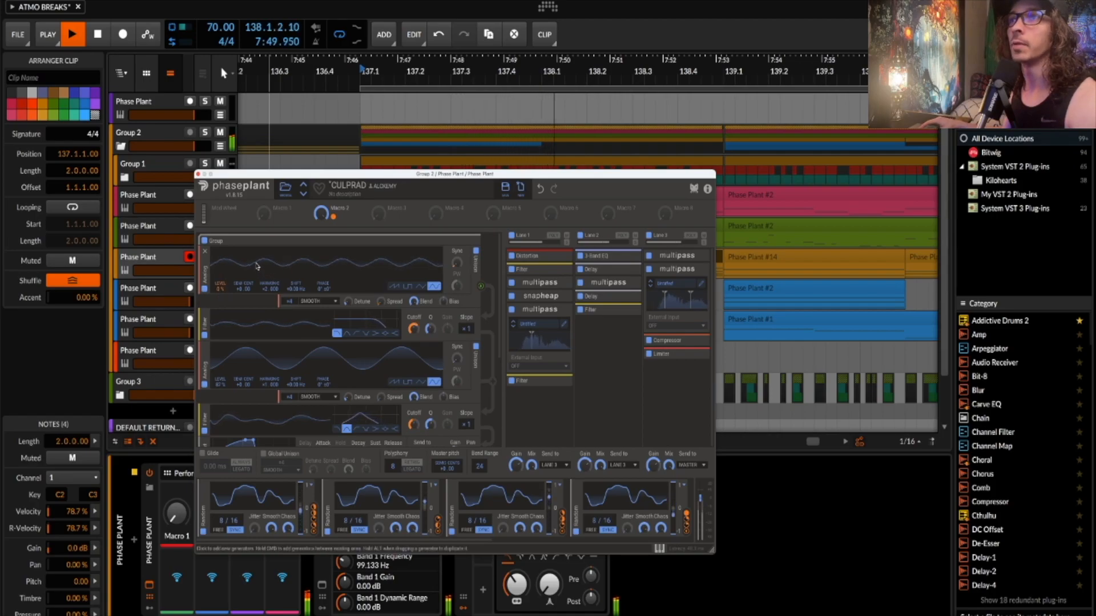
- Expand the Groups holding the sample generator and the two analog oscillators
scroll(256, 266, down, 3)
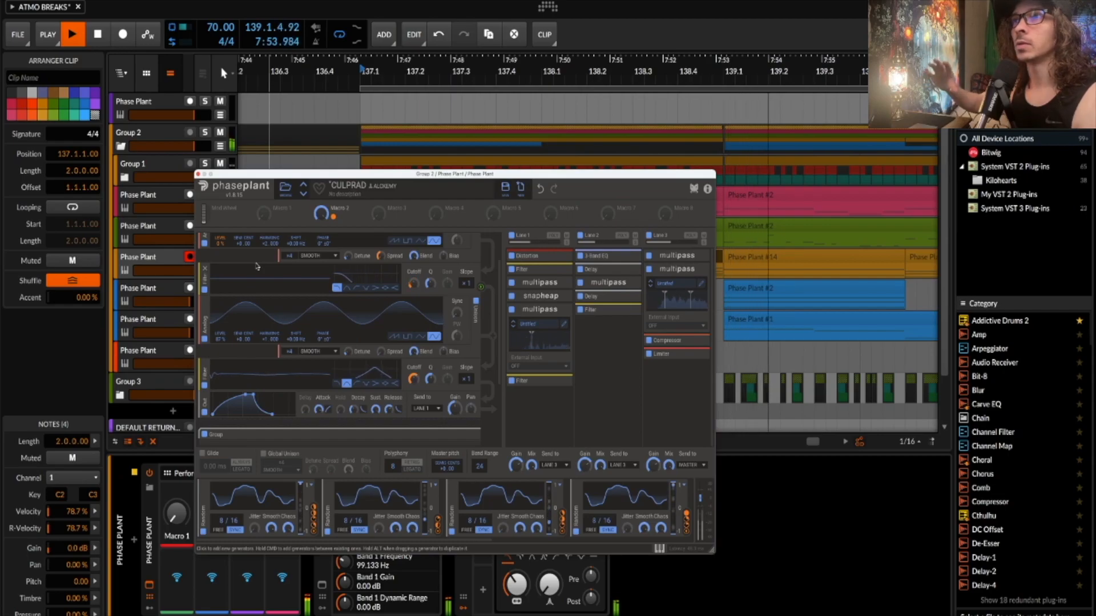
scroll(259, 268, up, 3)
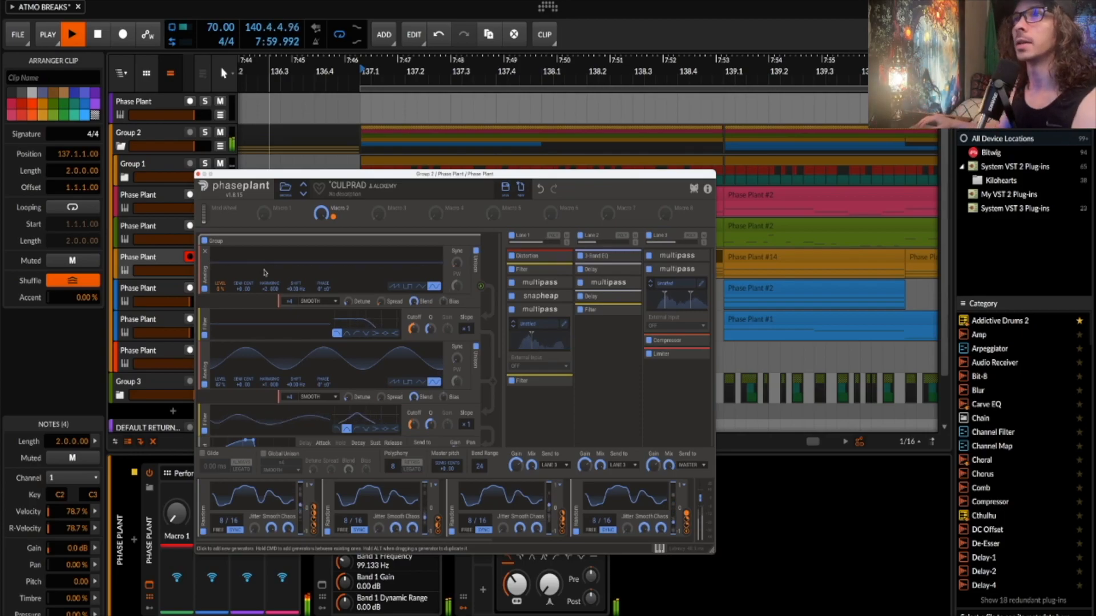
scroll(280, 297, down, 3)
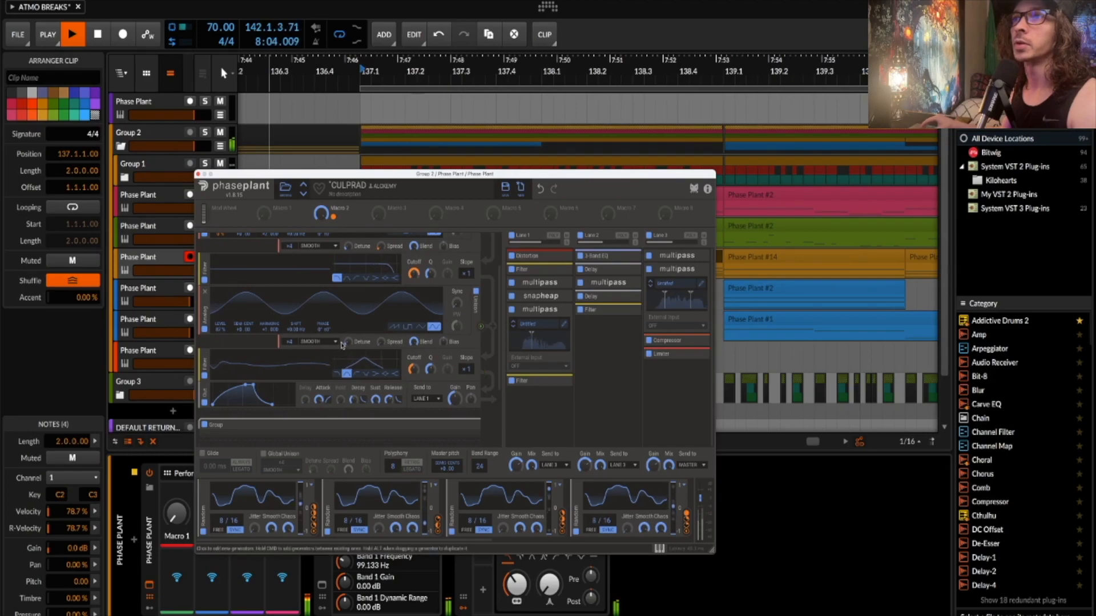
scroll(295, 326, up, 3)
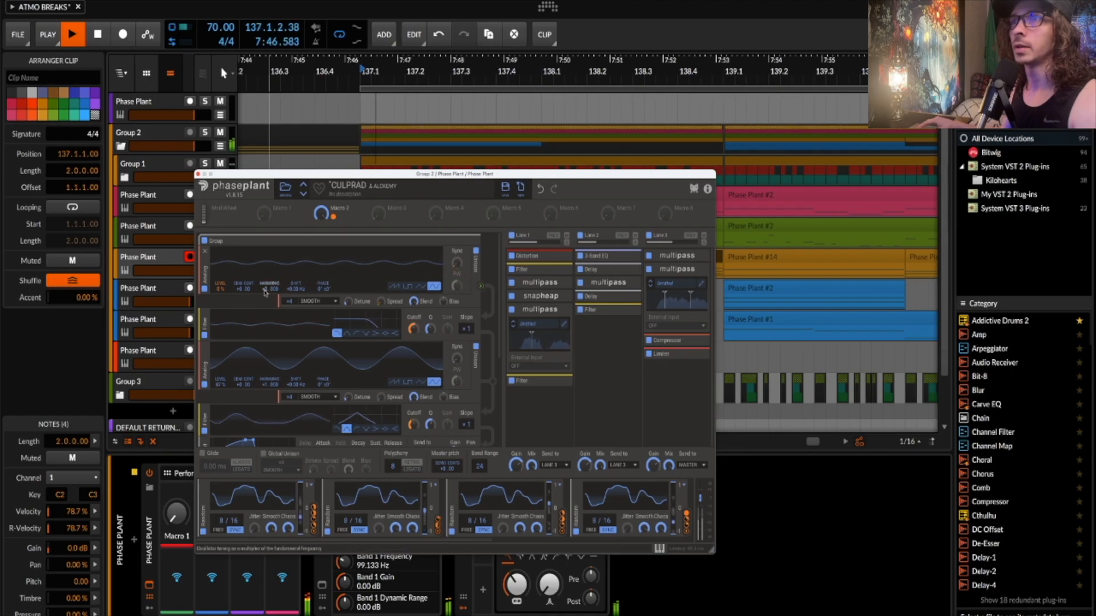
scroll(316, 311, down, 1)
scroll(317, 312, down, 5)
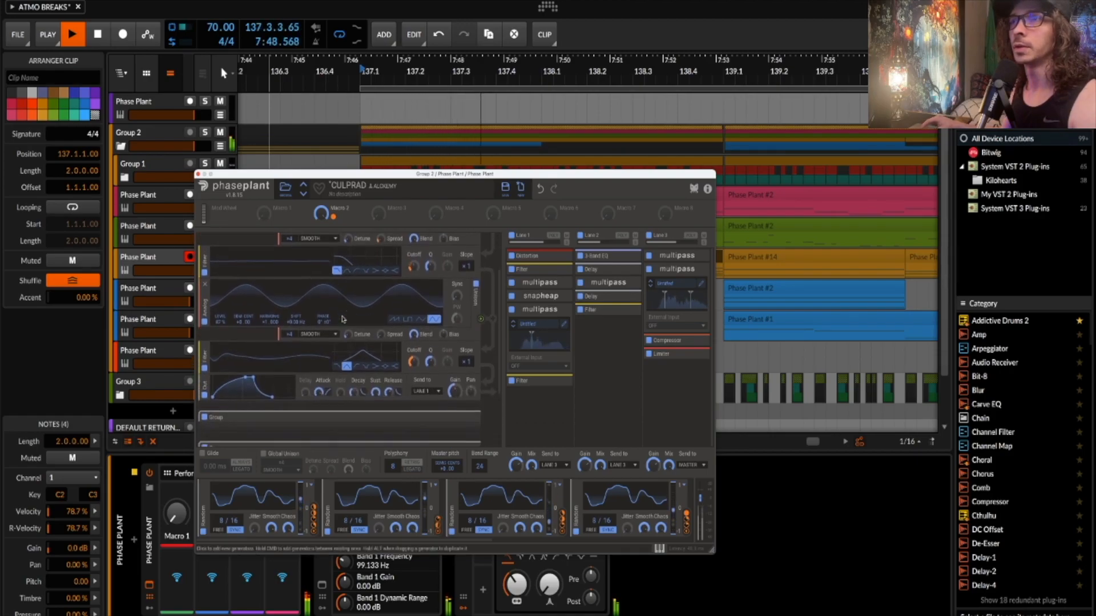
scroll(343, 323, down, 2)
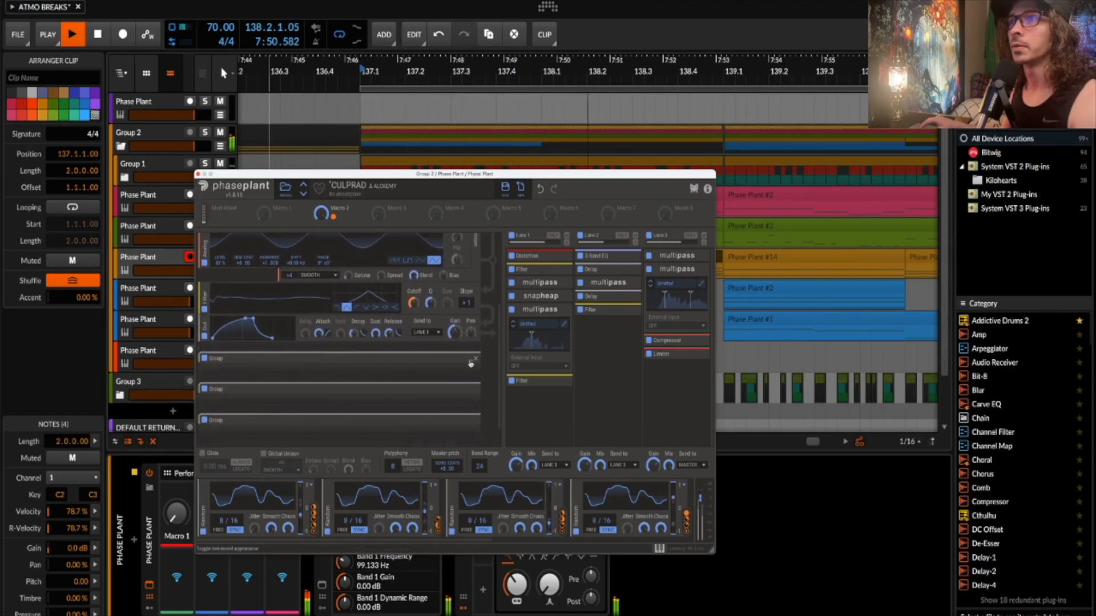
click(423, 359)
scroll(272, 350, down, 3)
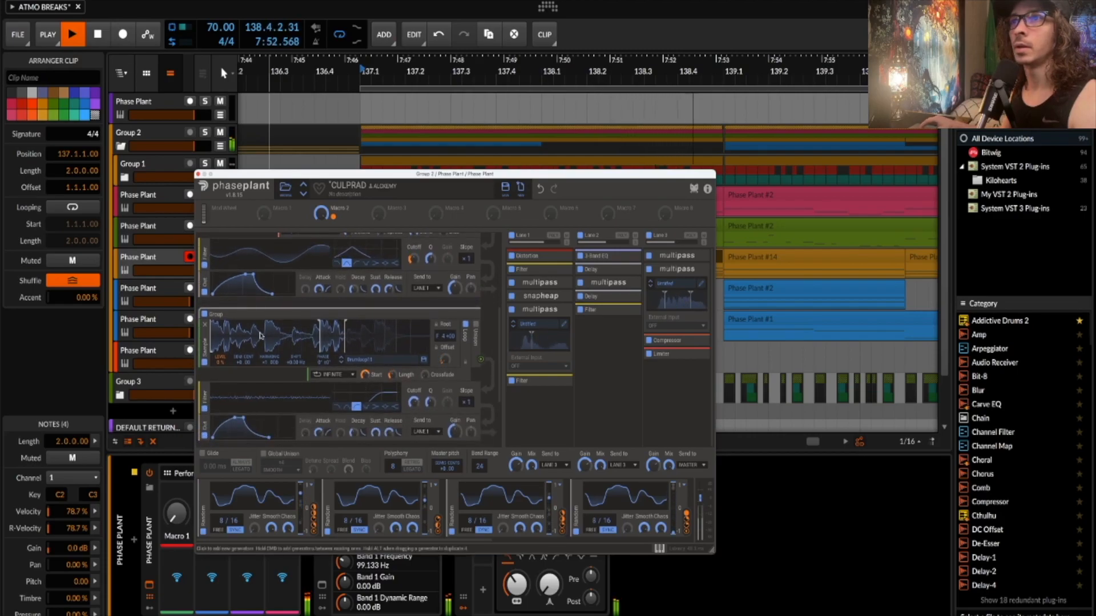
scroll(272, 350, down, 5)
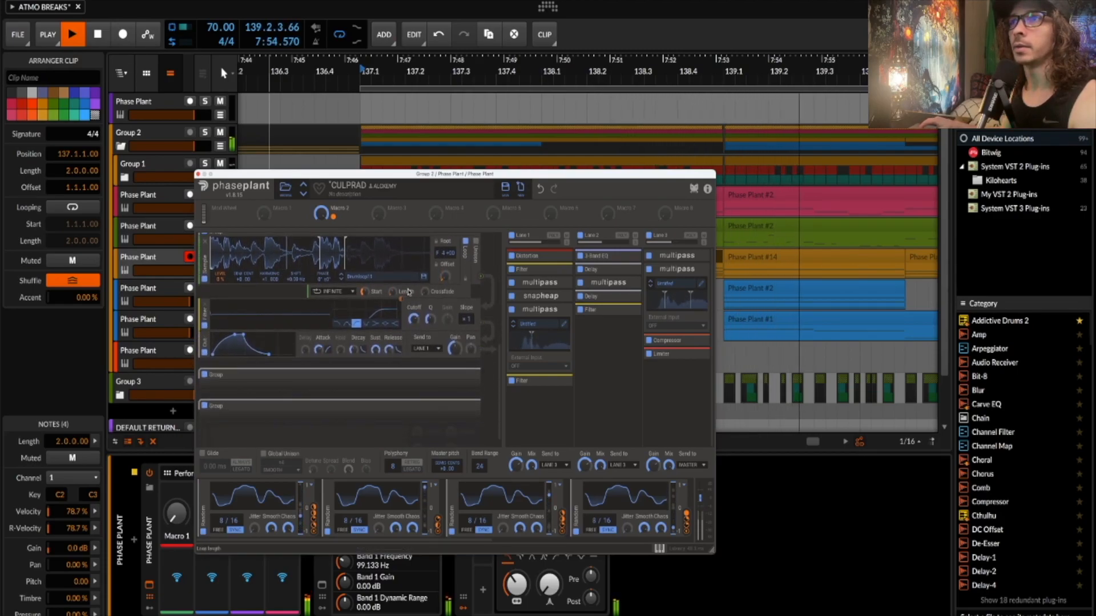
click(445, 374)
- Expand the sample, filter and output Group, then Lane 1's first multipass effect
scroll(399, 342, down, 4)
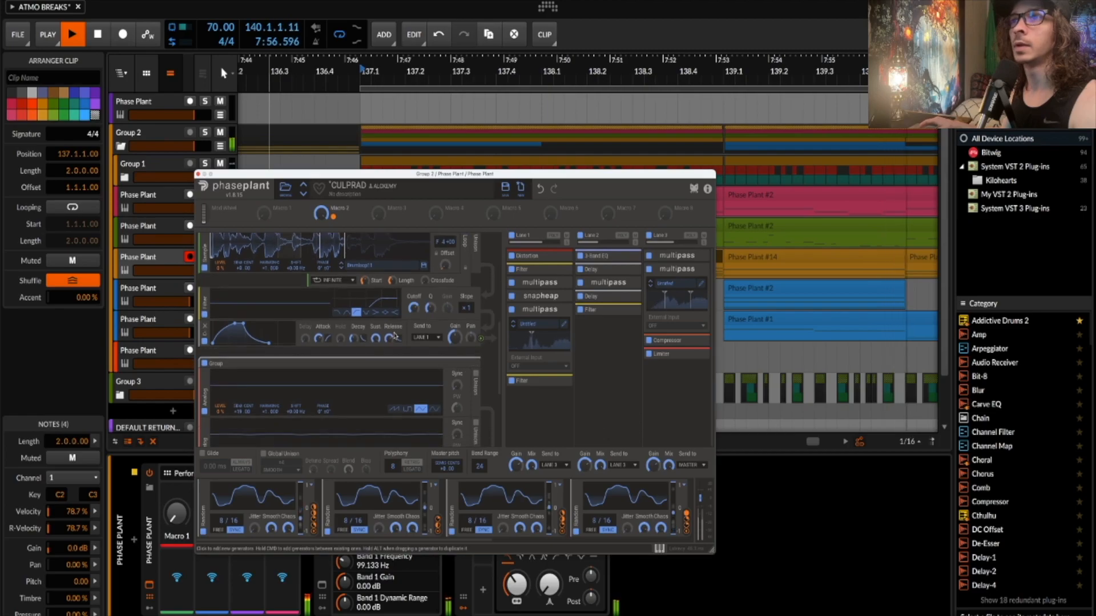
scroll(394, 335, down, 2)
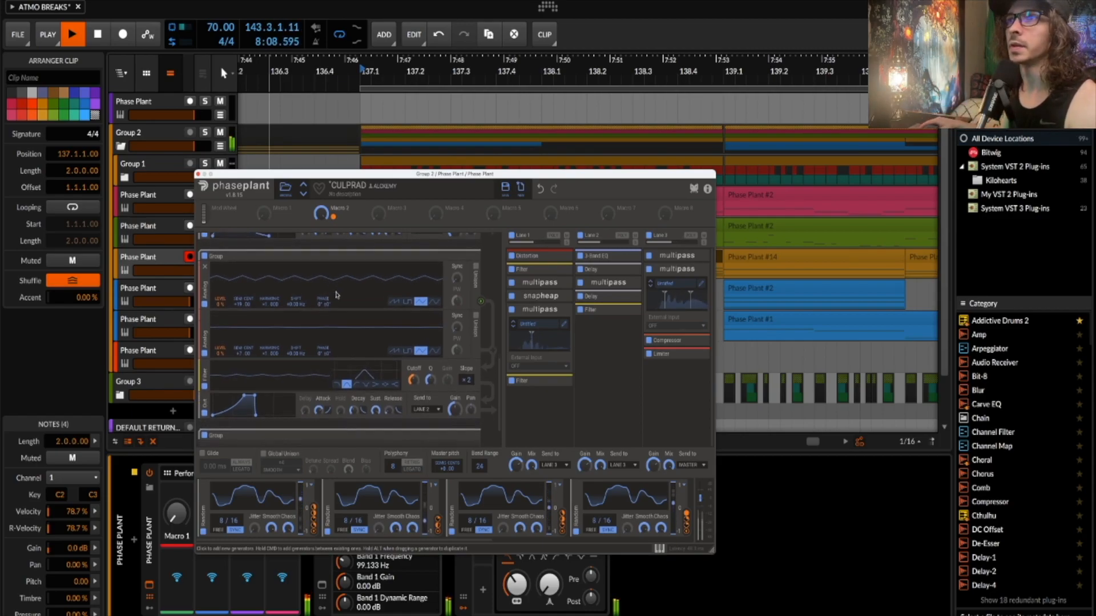
scroll(384, 295, down, 3)
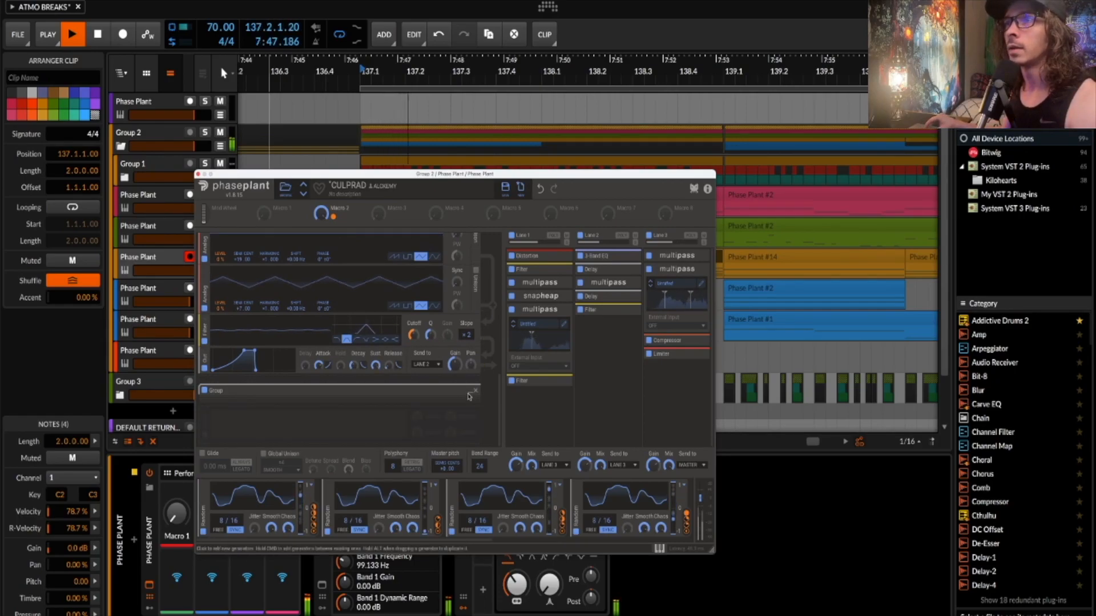
click(471, 393)
scroll(414, 358, down, 6)
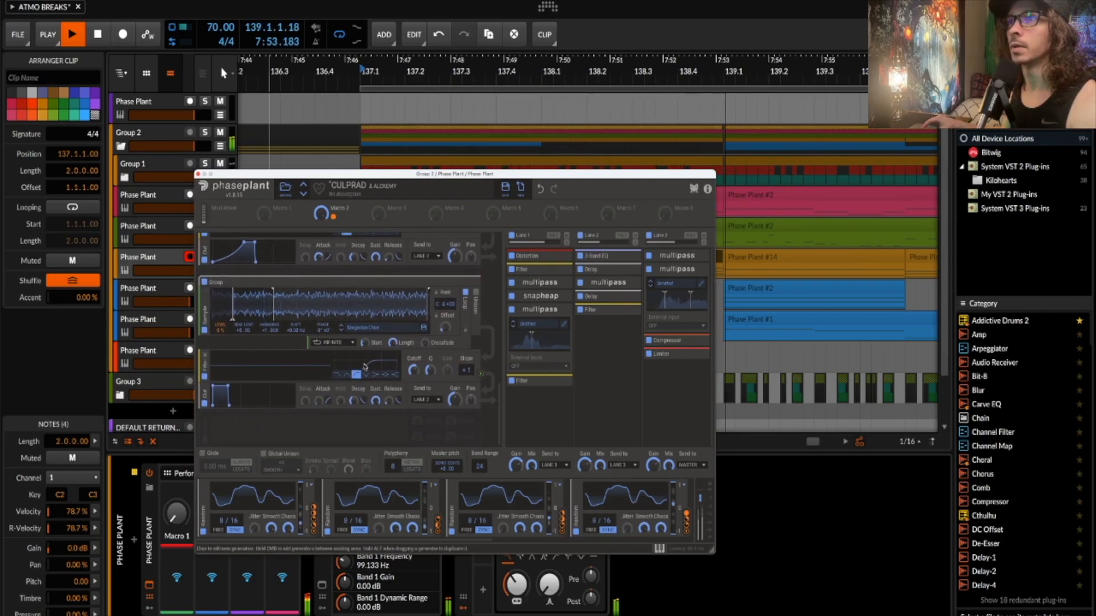
scroll(366, 367, up, 4)
scroll(365, 367, down, 10)
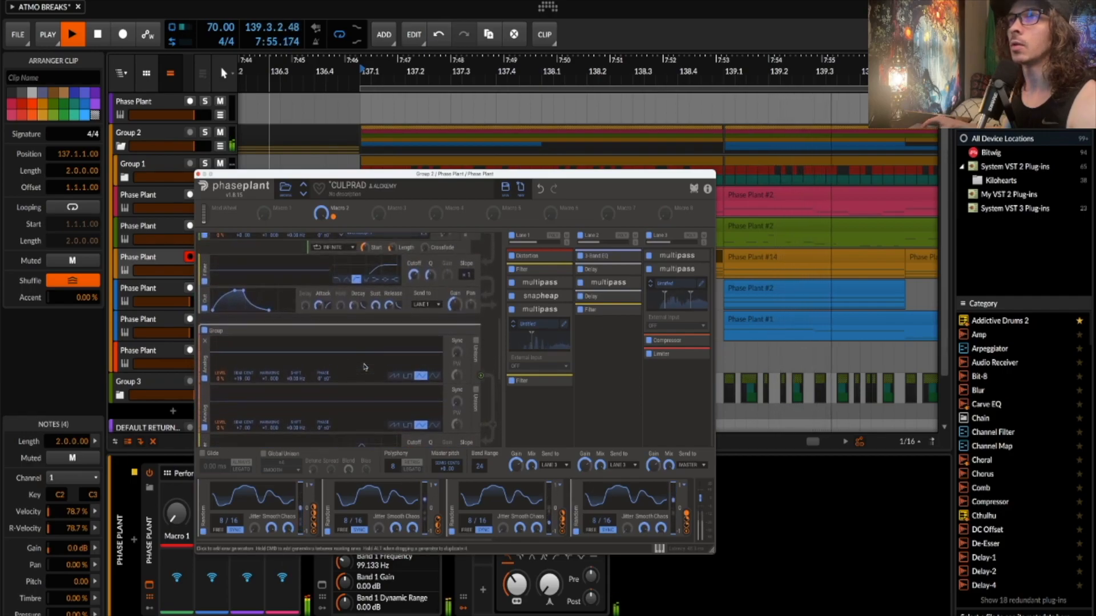
scroll(306, 349, up, 9)
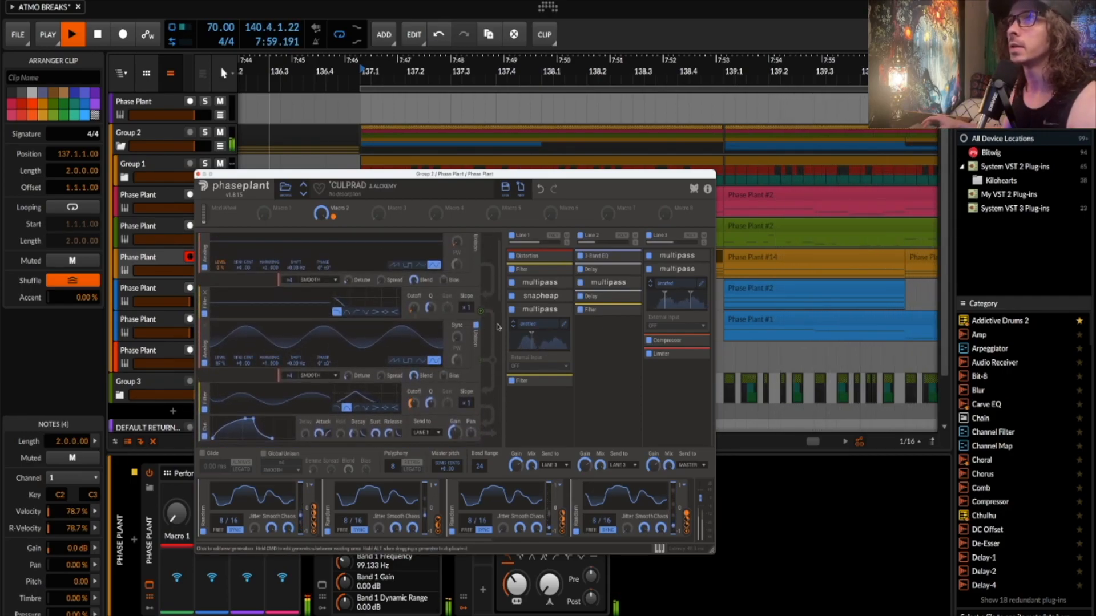
click(563, 285)
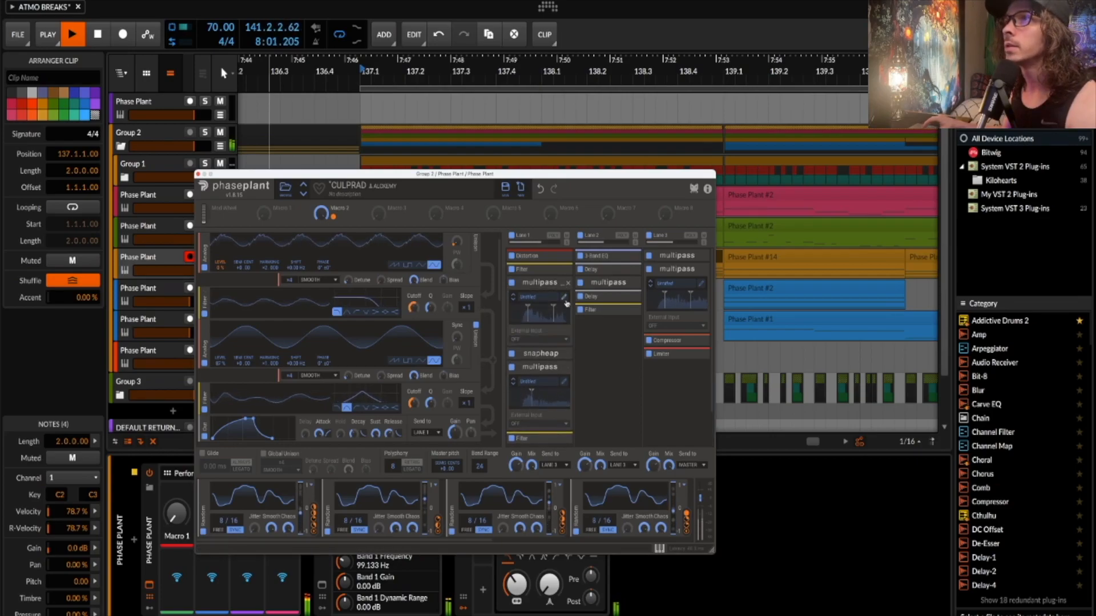
click(565, 297)
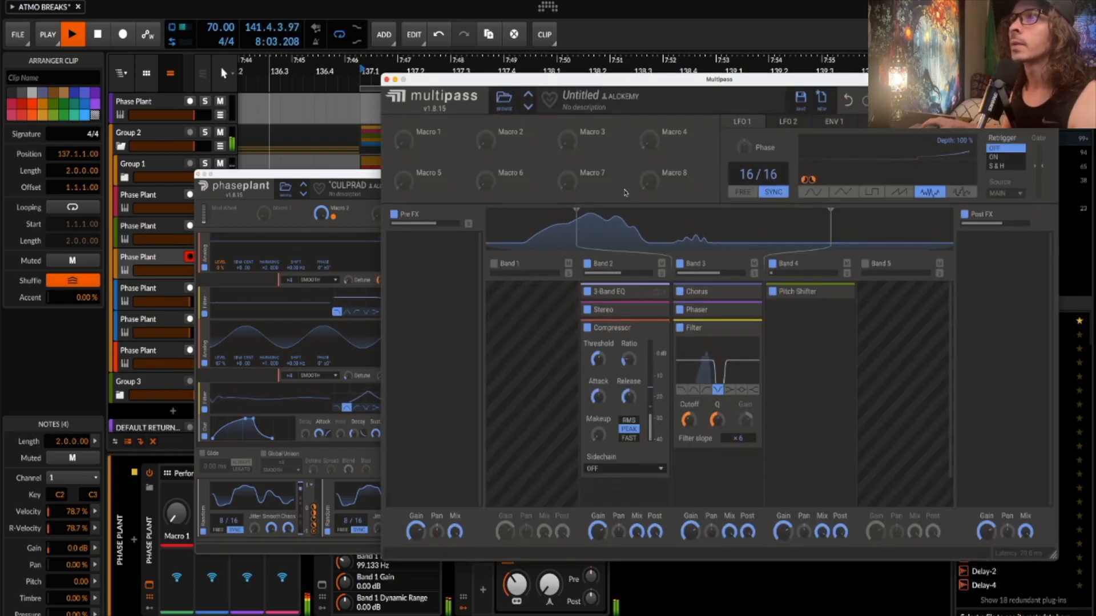
click(656, 310)
click(656, 291)
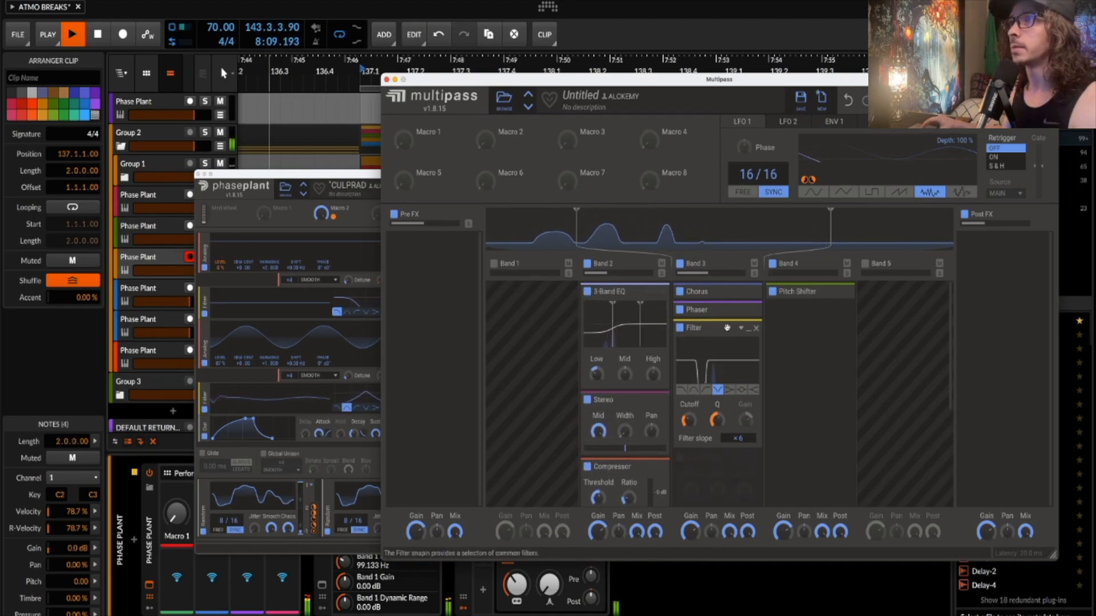
click(749, 311)
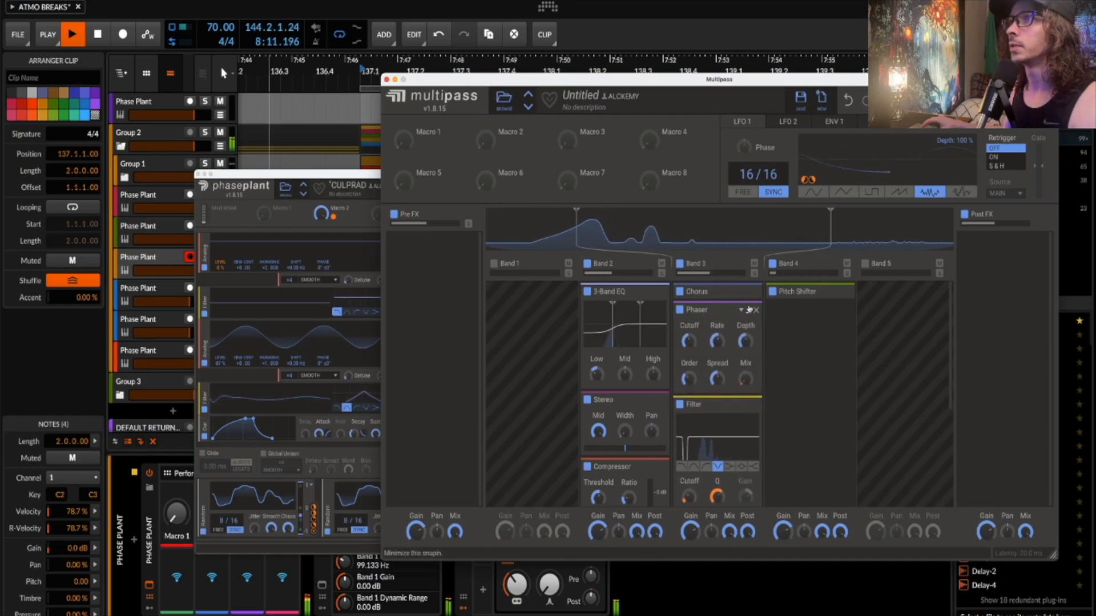
click(748, 292)
click(840, 293)
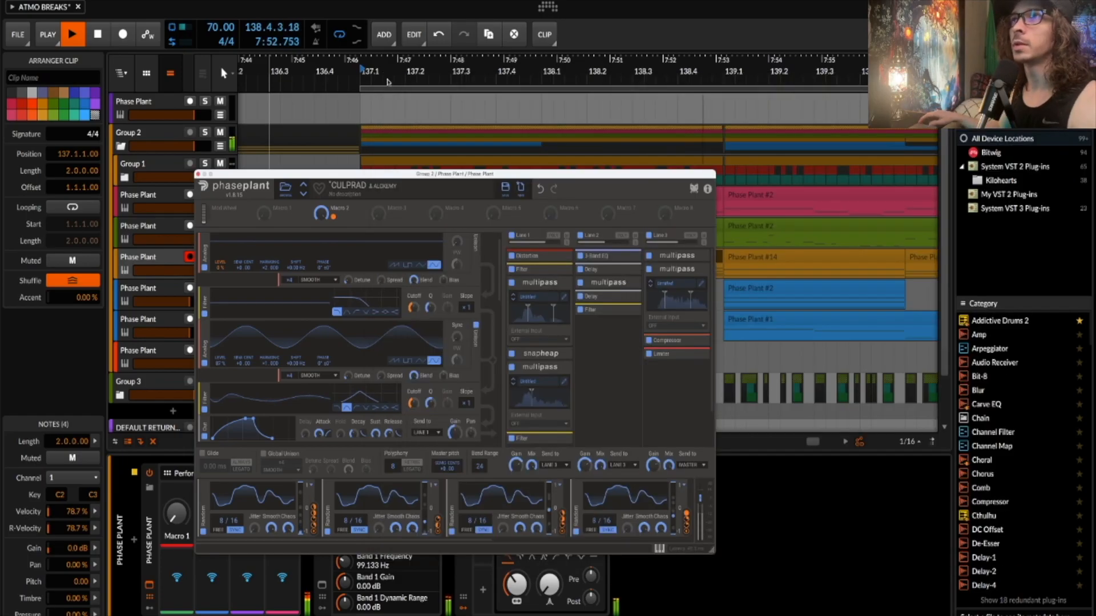
click(388, 80)
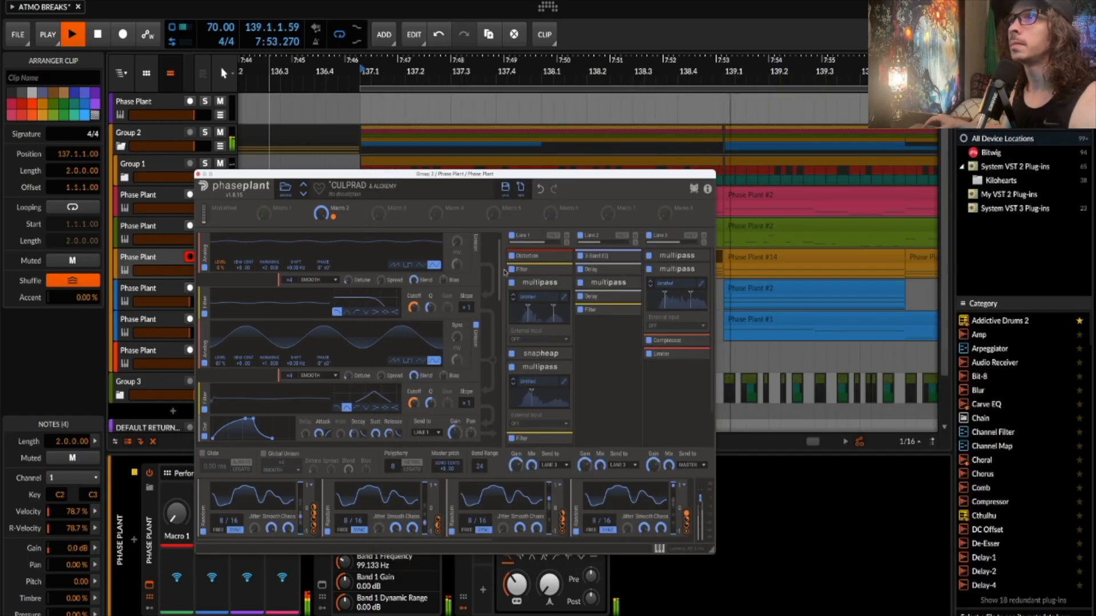
- Review Lane 1's Snap Heap delays and pitch shifter, then the second multipass's Delay and Reverb
click(556, 355)
click(565, 369)
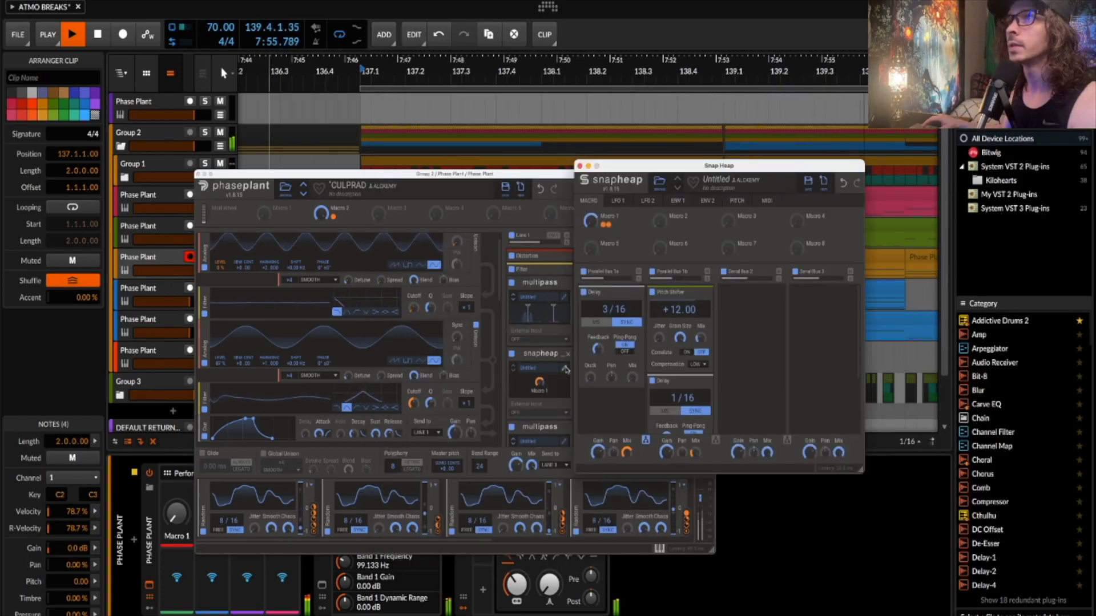
scroll(645, 338, down, 2)
scroll(645, 338, up, 2)
scroll(682, 318, down, 3)
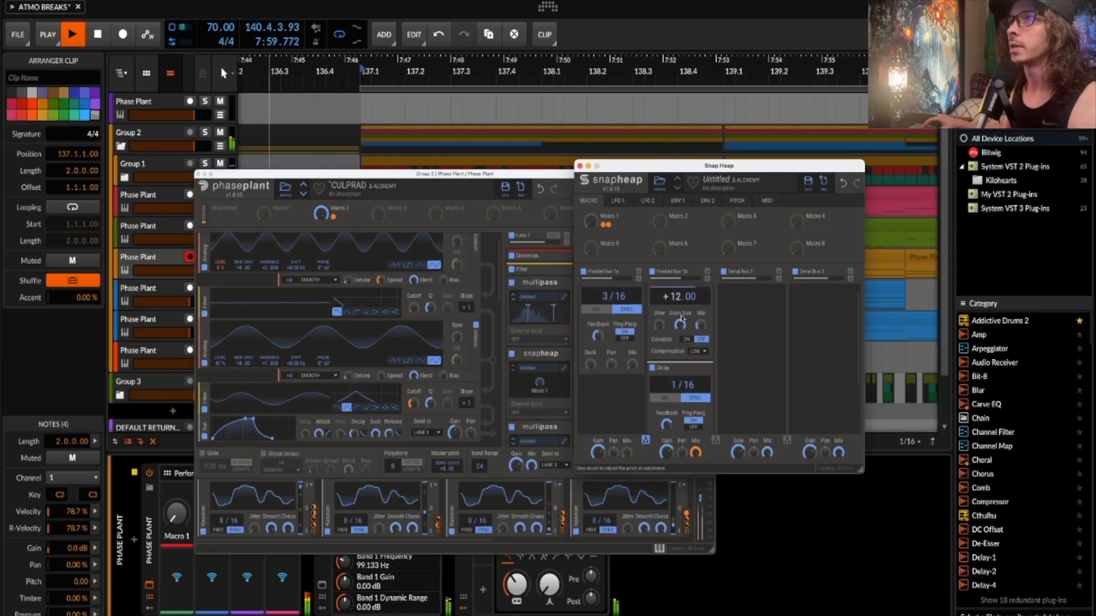
scroll(682, 318, up, 3)
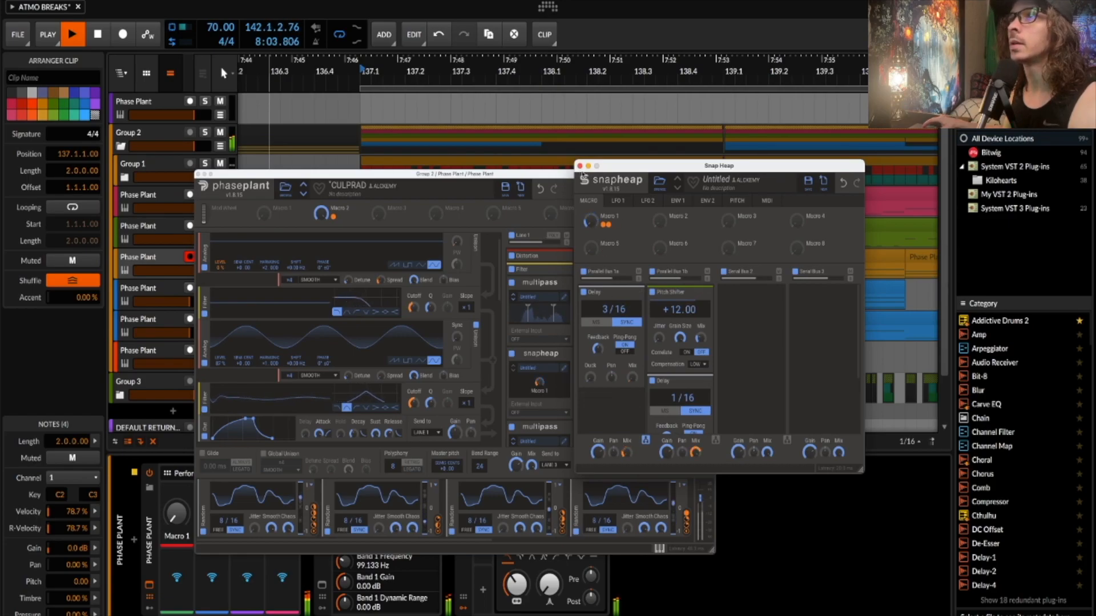
click(580, 167)
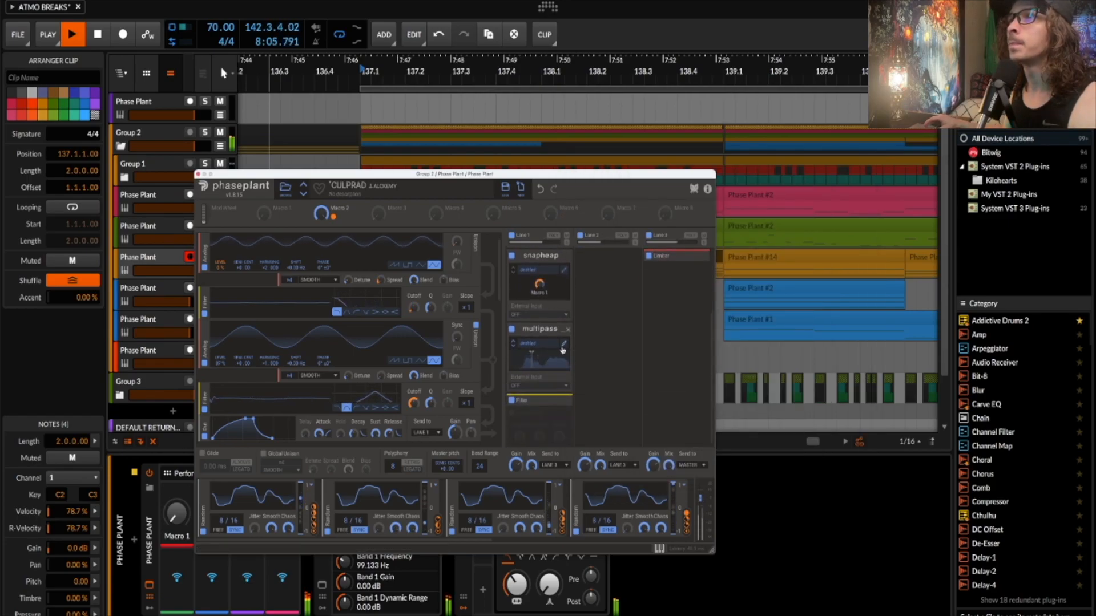
click(567, 349)
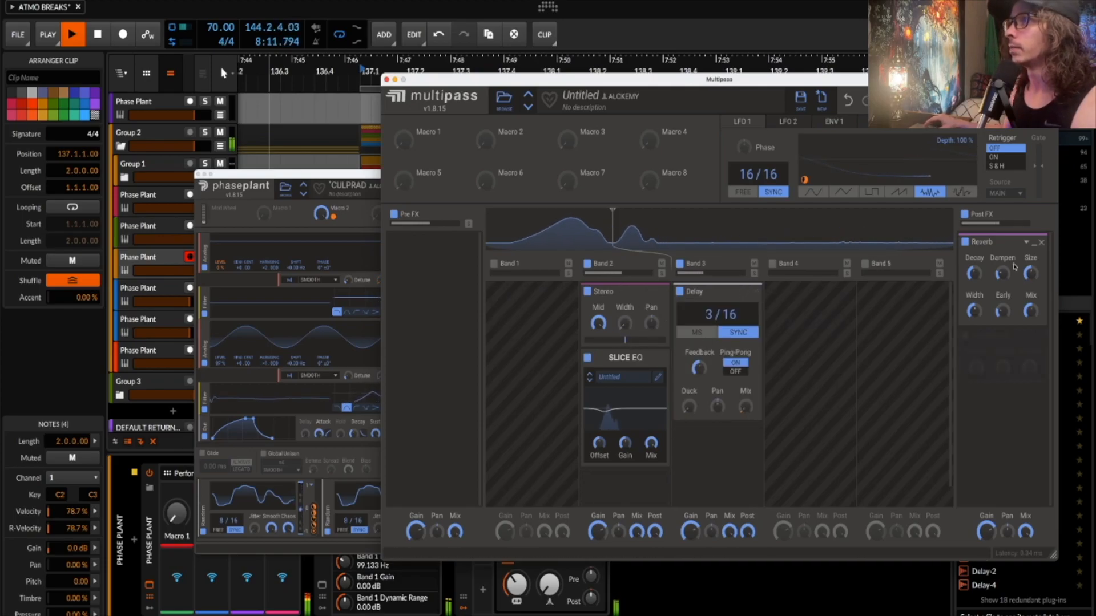
click(386, 80)
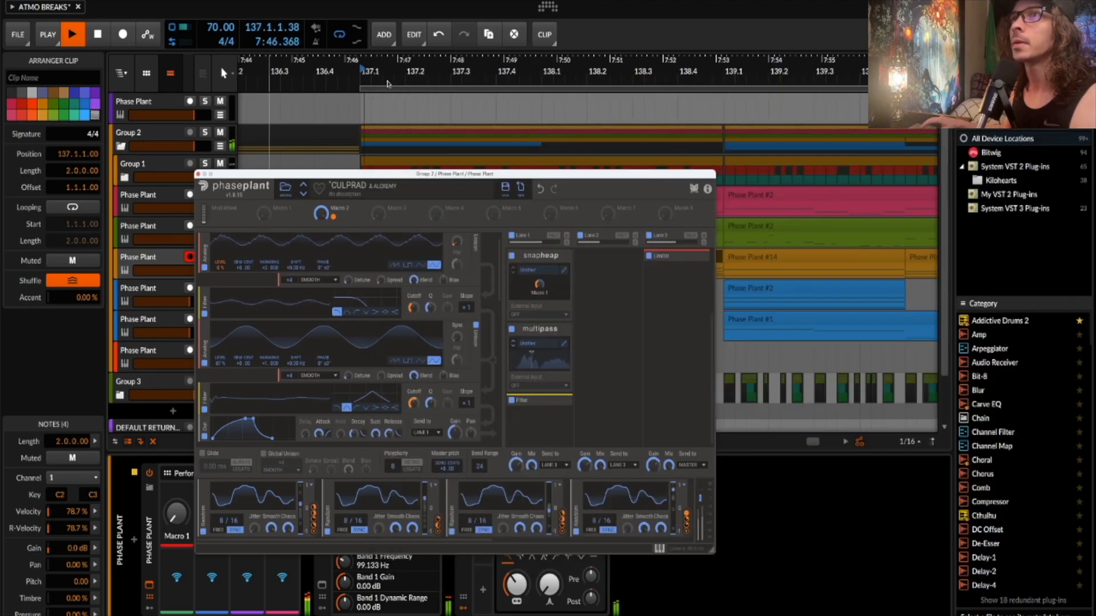
- Review all three lanes' collapsed effects, restart playback, and raise the Phase Plant window to uncover the devices
key(space)
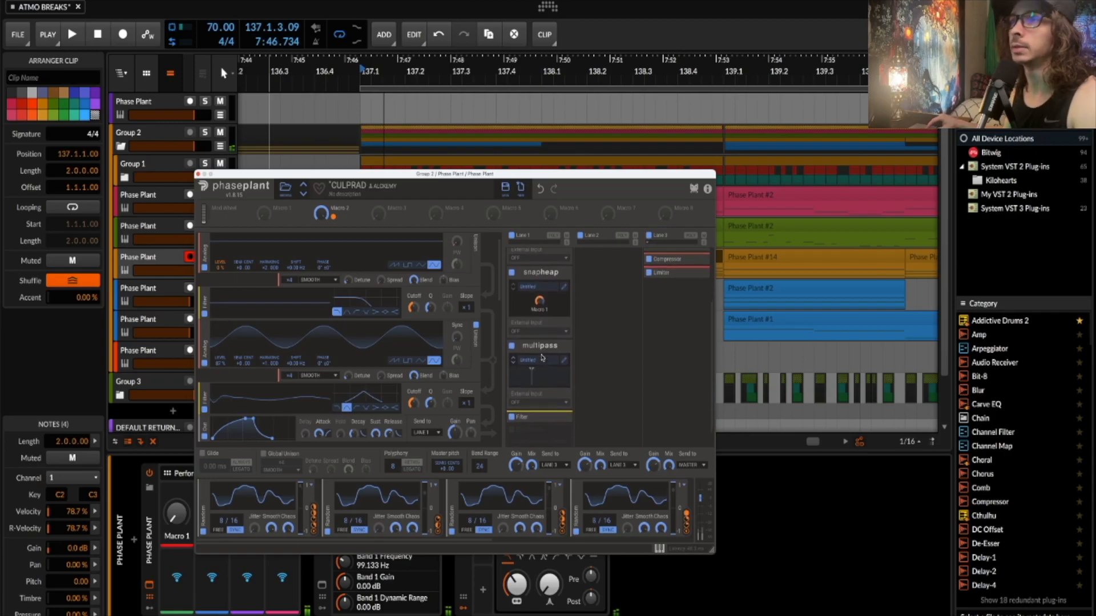
scroll(558, 356, down, 3)
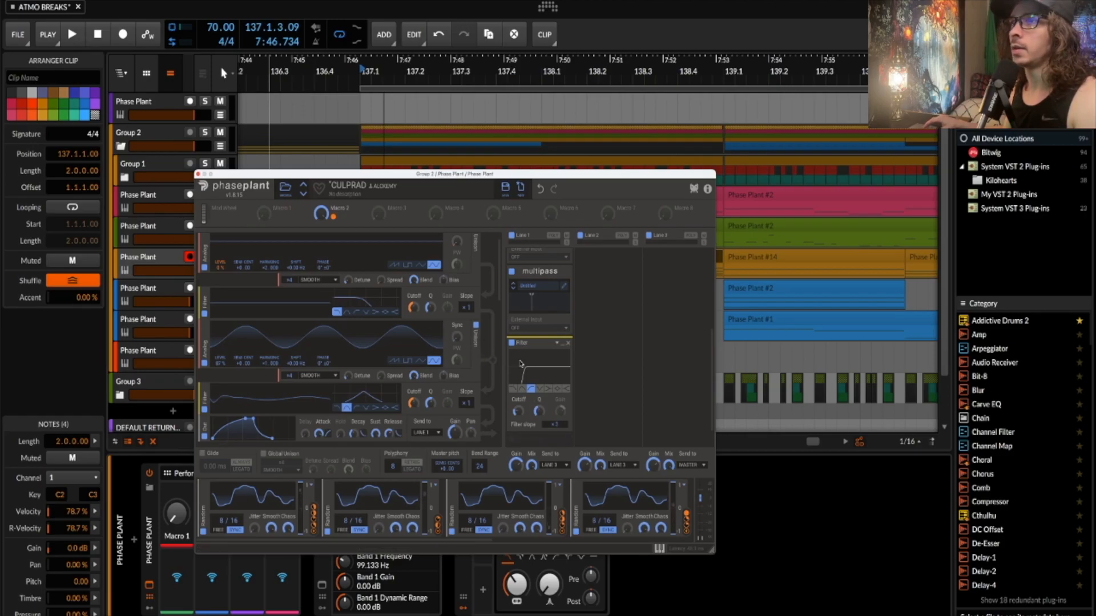
scroll(520, 364, up, 5)
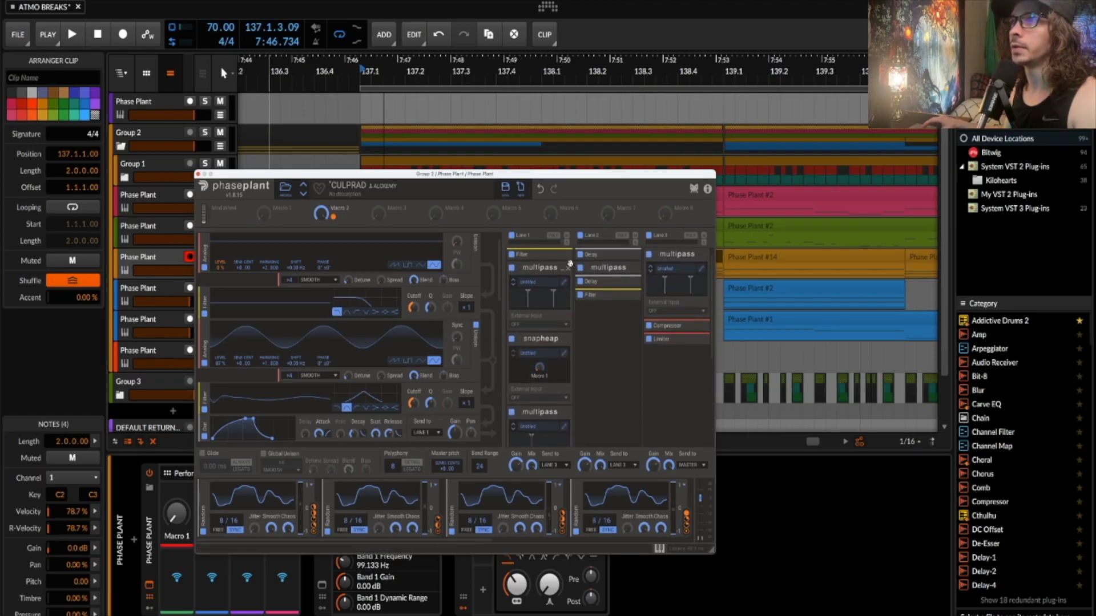
key(space)
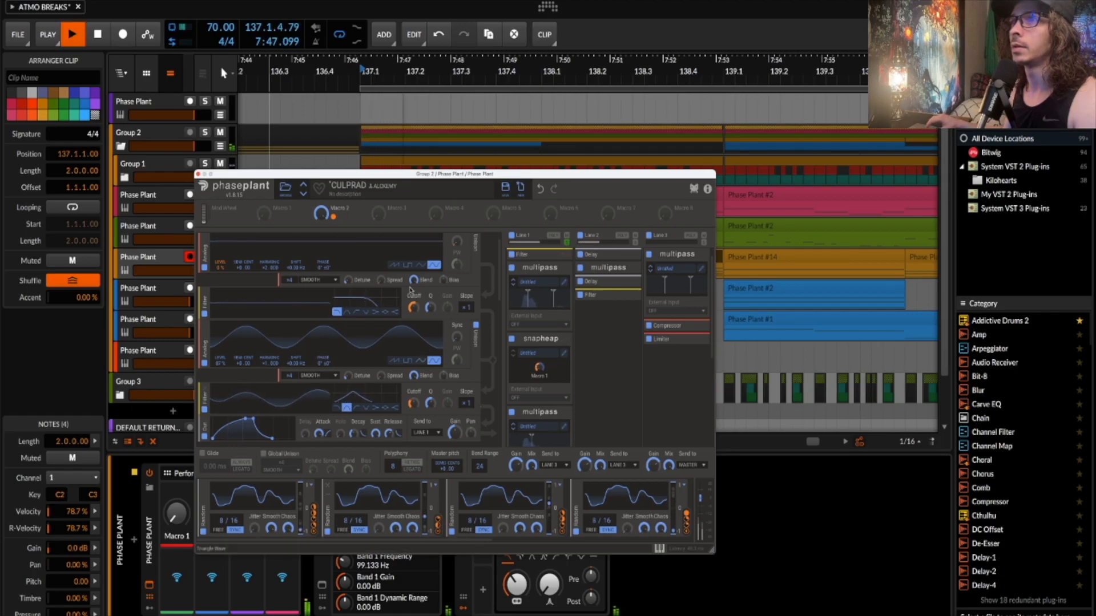
drag(389, 180, 426, 72)
- Switch off the Filter device and restart playback of the arrangement
click(463, 473)
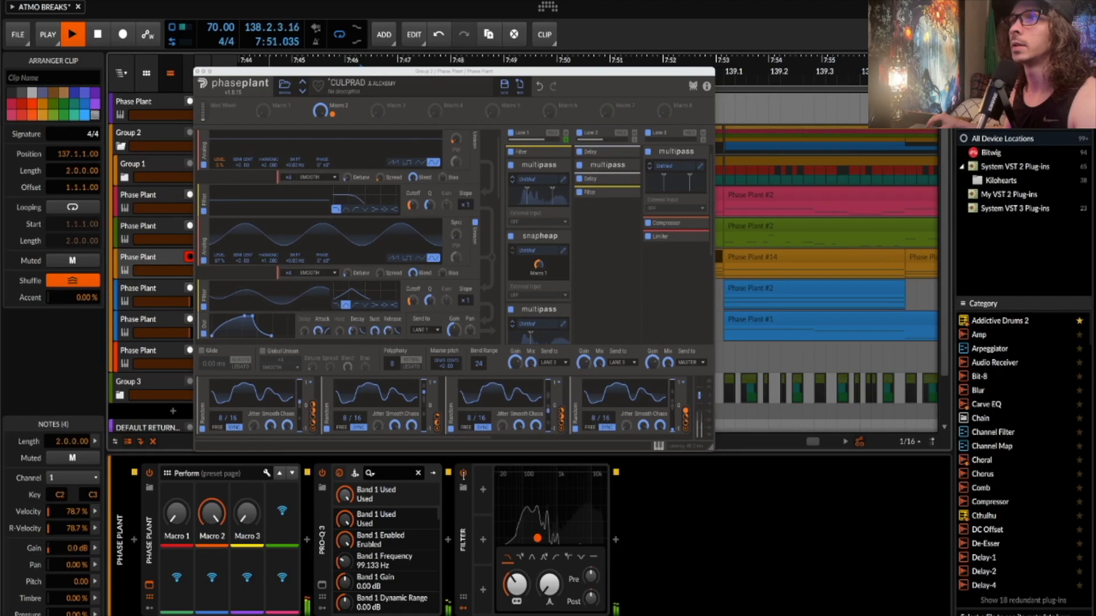
scroll(543, 258, up, 1)
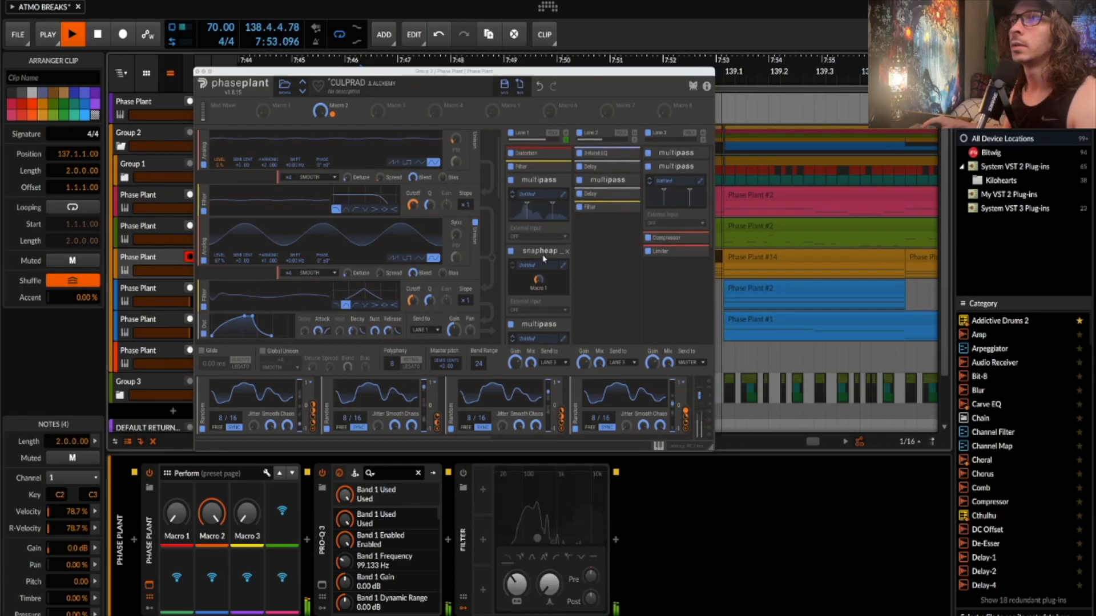
scroll(543, 259, down, 3)
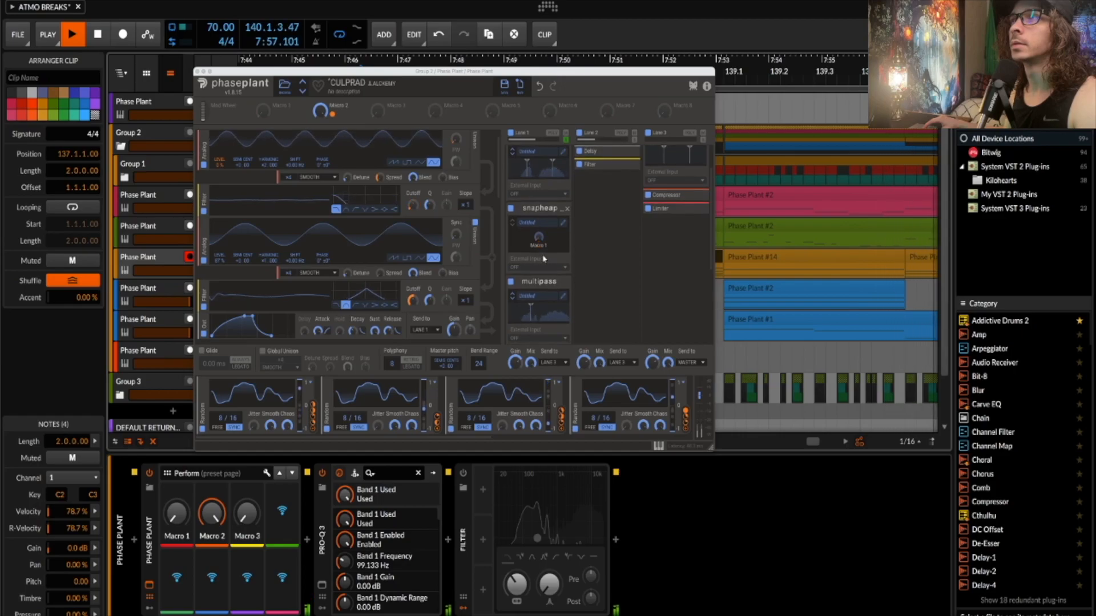
key(space)
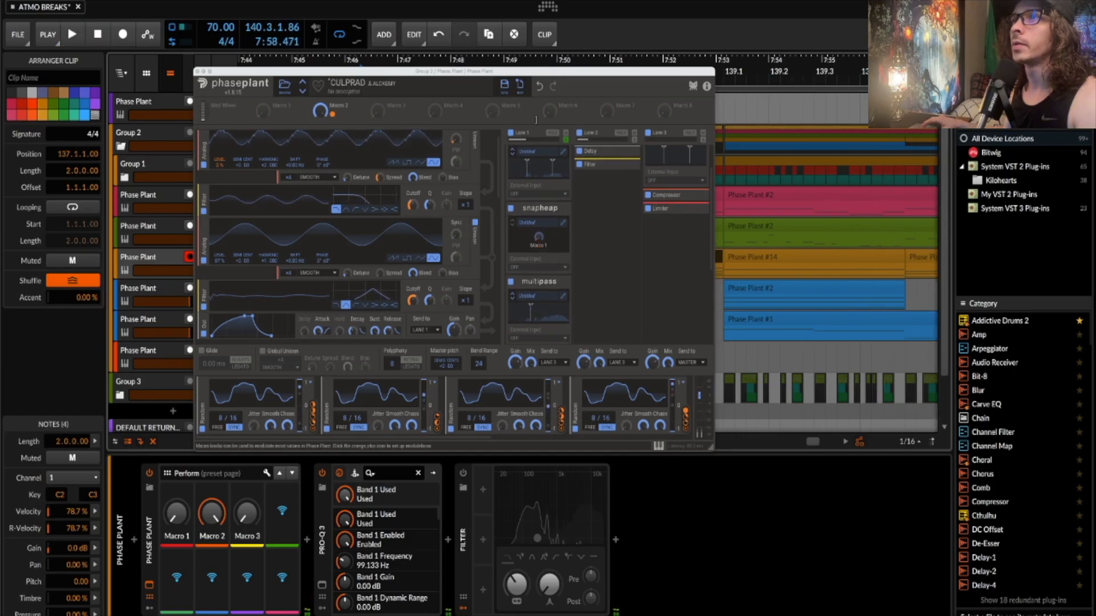
scroll(675, 337, up, 2)
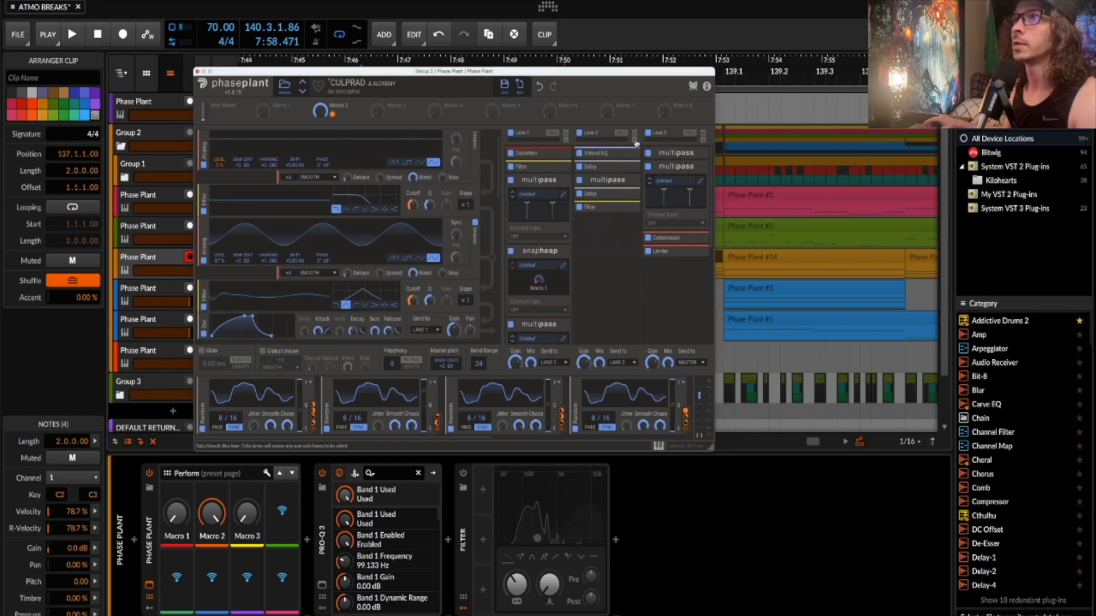
key(space)
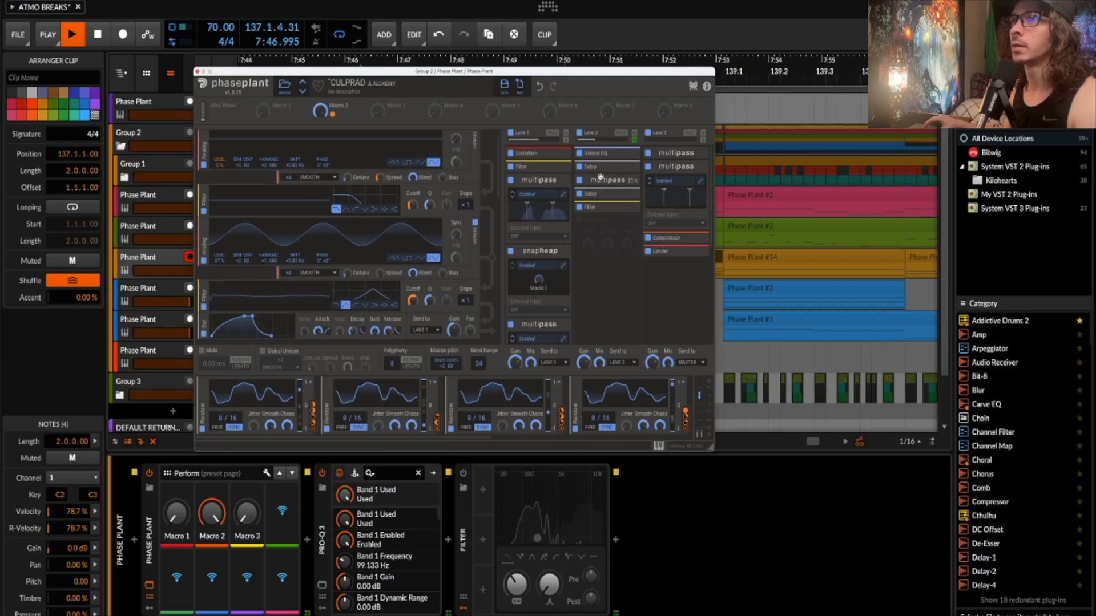
- Expand Lane 2's 3-Band EQ, 3/16 Delay and multipass modules, opening the RADIANCE multipass editor
click(631, 156)
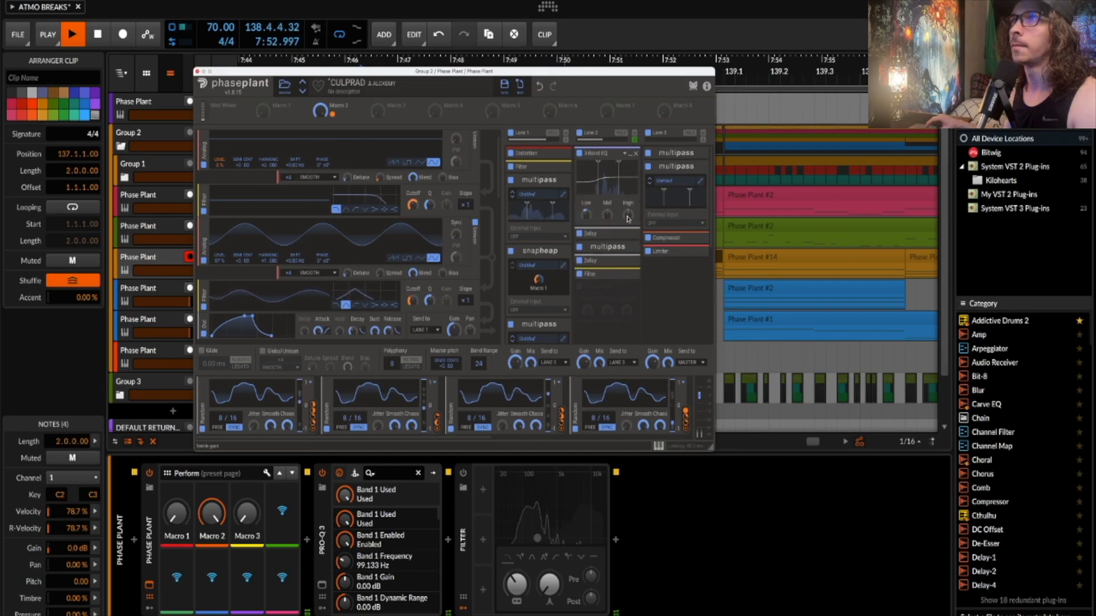
click(630, 235)
scroll(630, 237, down, 2)
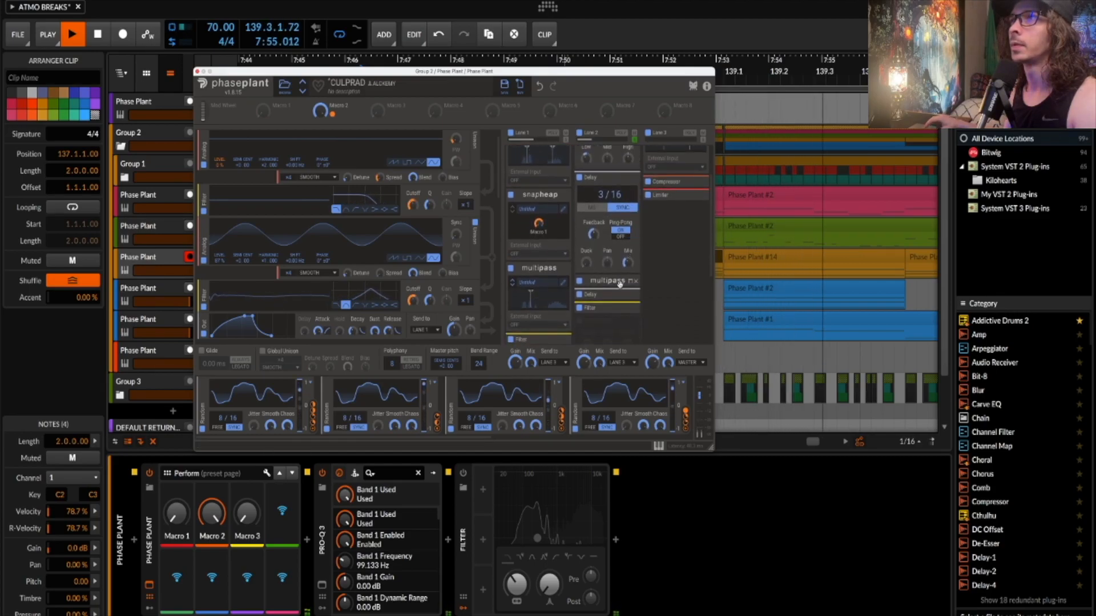
click(631, 281)
scroll(631, 287, down, 1)
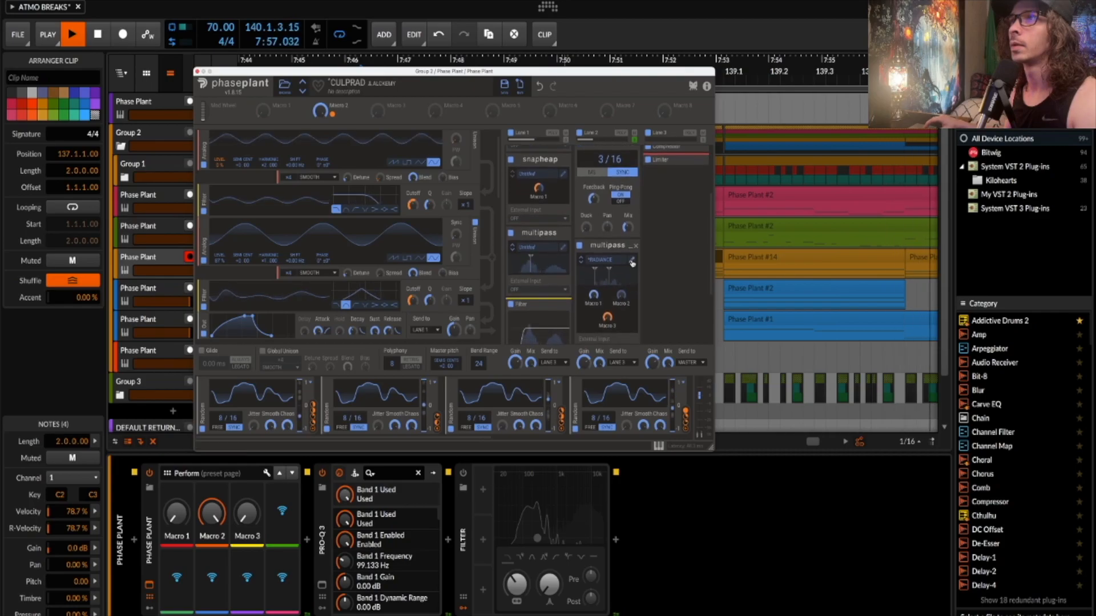
click(632, 262)
- Scroll through the RADIANCE multipass editor and stop playback
scroll(434, 342, down, 3)
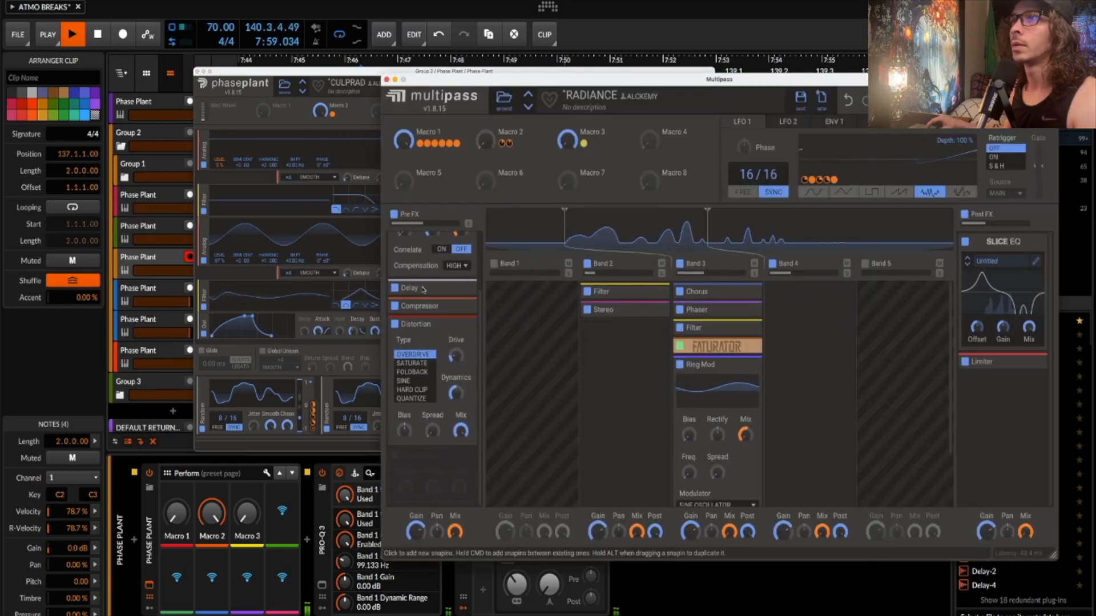
scroll(699, 401, down, 2)
scroll(699, 401, up, 2)
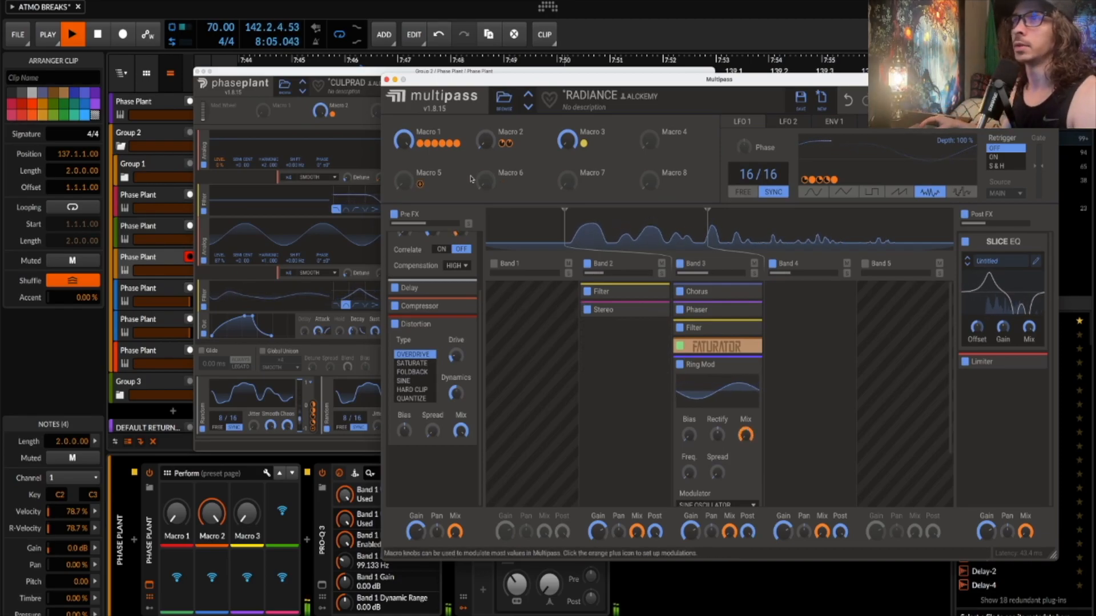
scroll(433, 297, up, 3)
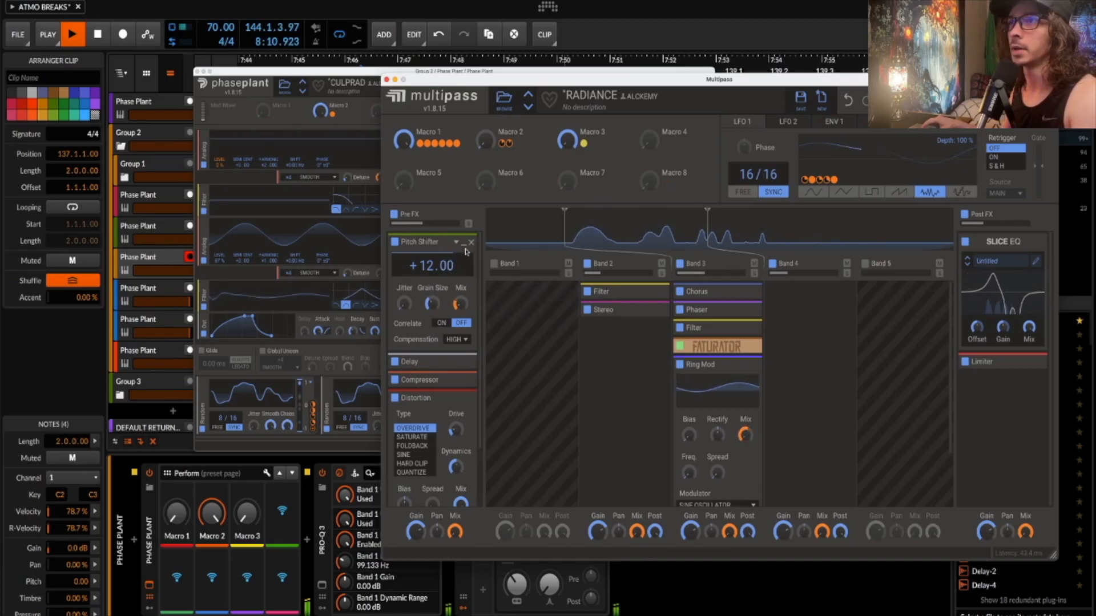
key(space)
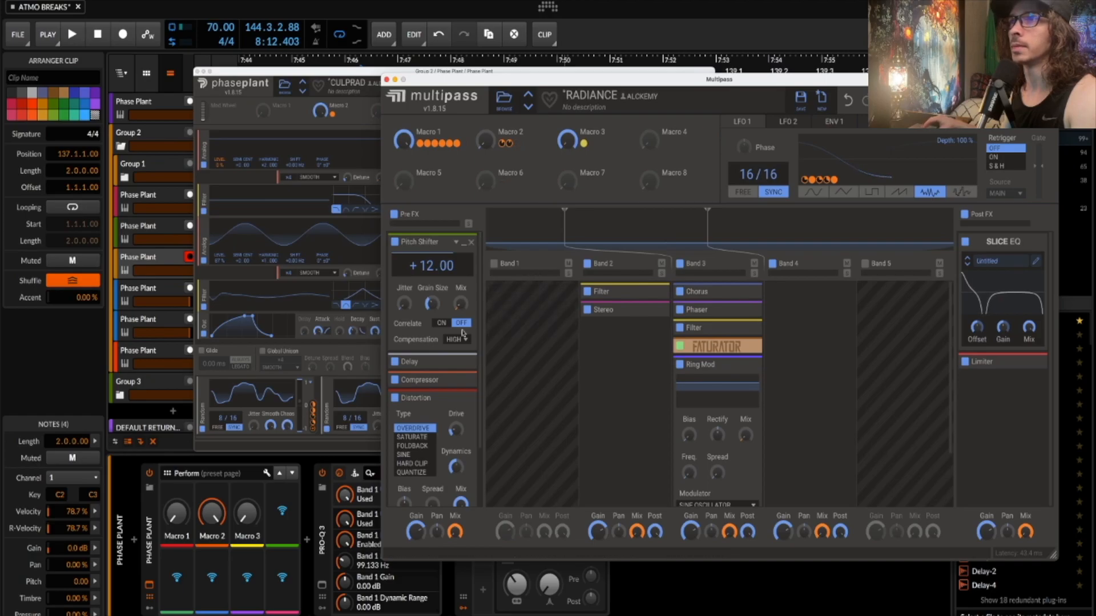
- Expand the Pre FX delay and compressor, then inspect Band 2's filter and stereo effects
click(462, 363)
scroll(462, 365, down, 2)
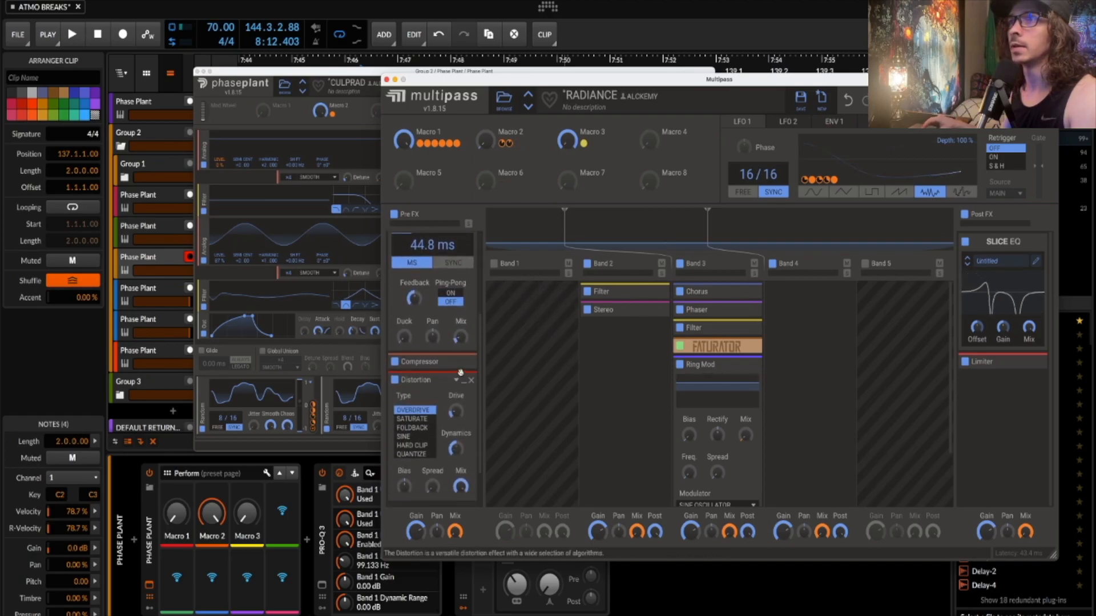
click(463, 363)
scroll(459, 379, down, 3)
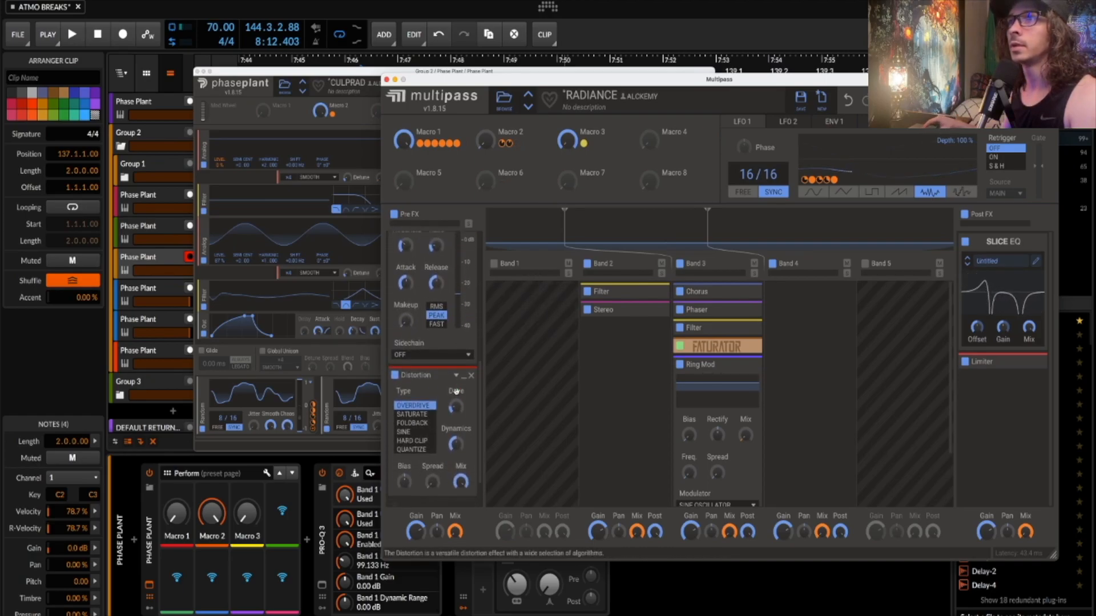
click(654, 291)
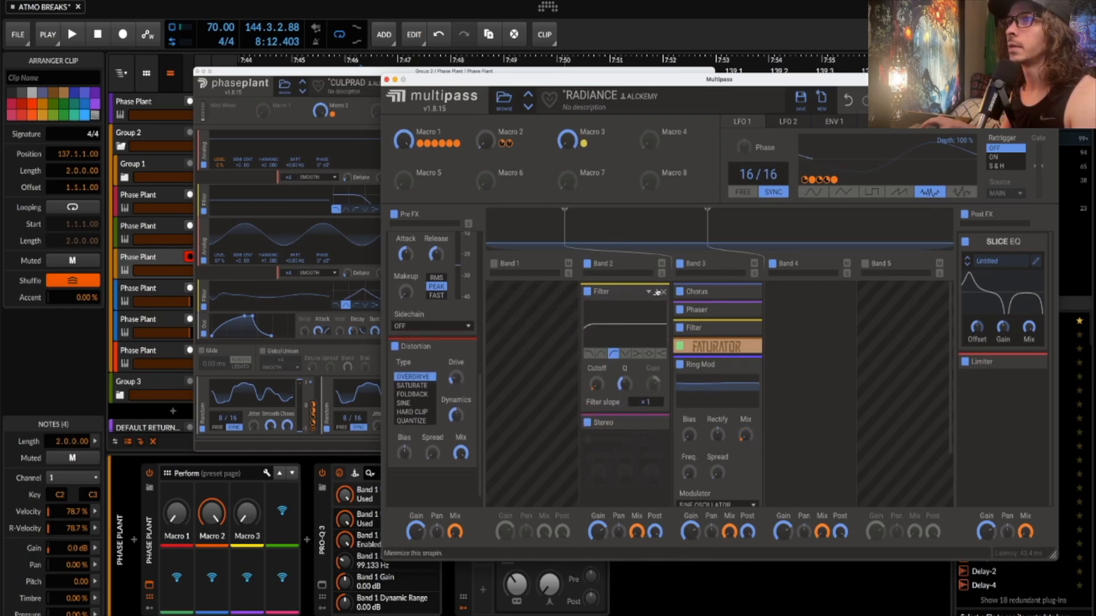
click(656, 292)
click(656, 311)
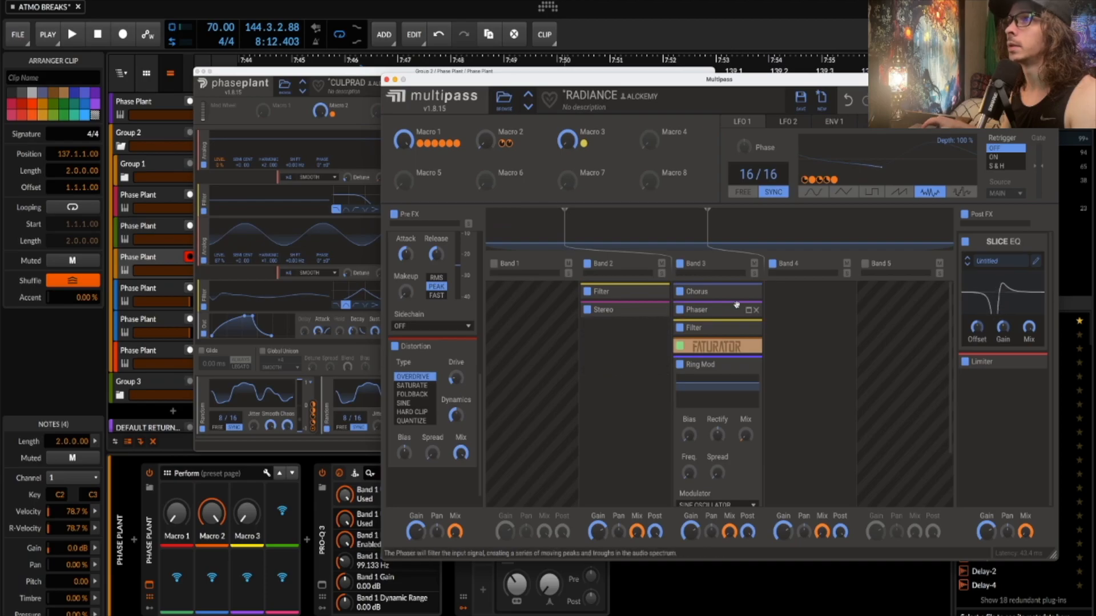
- Expand Band 3's Chorus, Phaser, Filter and Faturator effects
click(748, 295)
scroll(747, 314, down, 1)
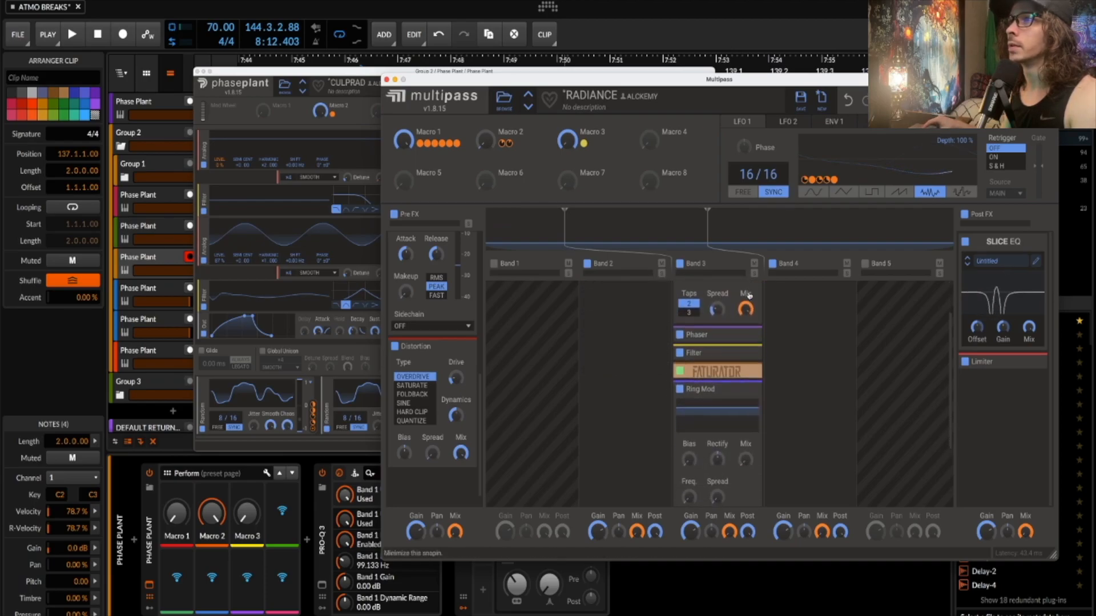
click(748, 340)
scroll(749, 343, down, 1)
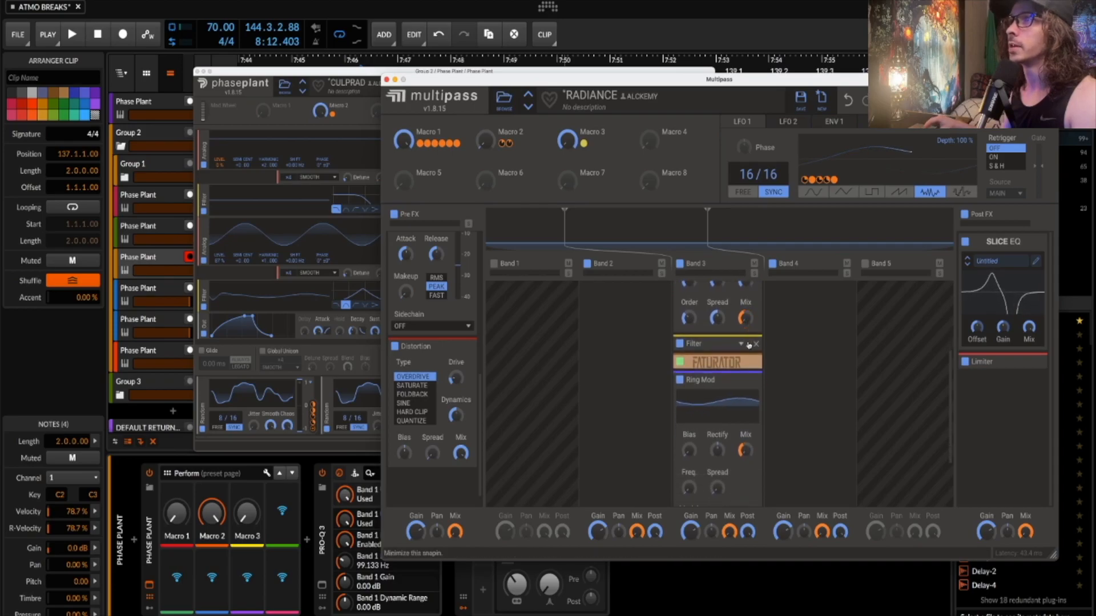
click(749, 344)
scroll(738, 330, down, 2)
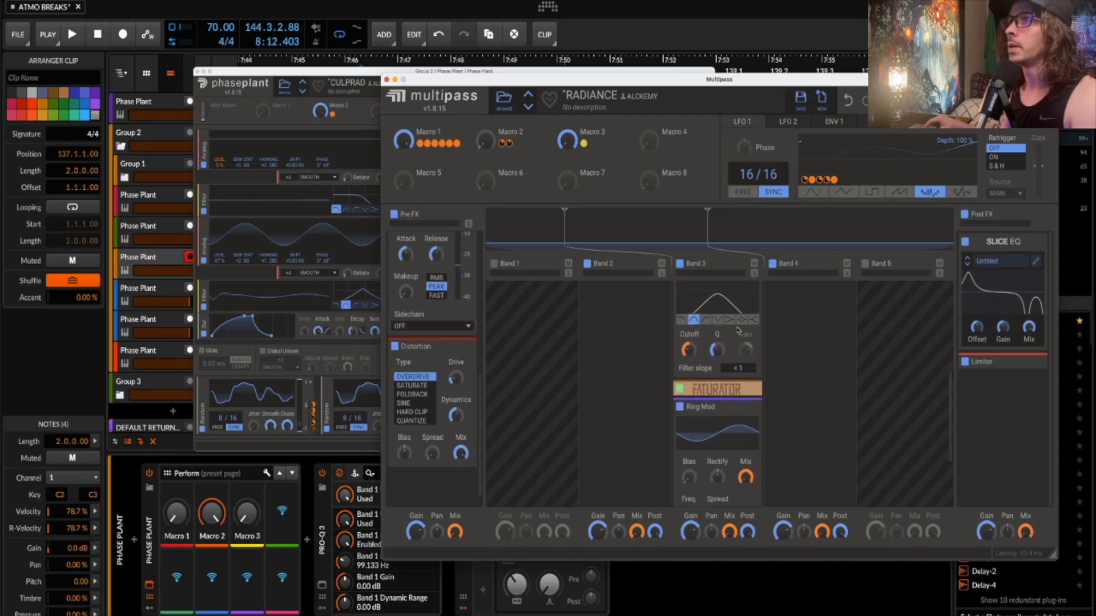
click(749, 363)
scroll(726, 391, down, 3)
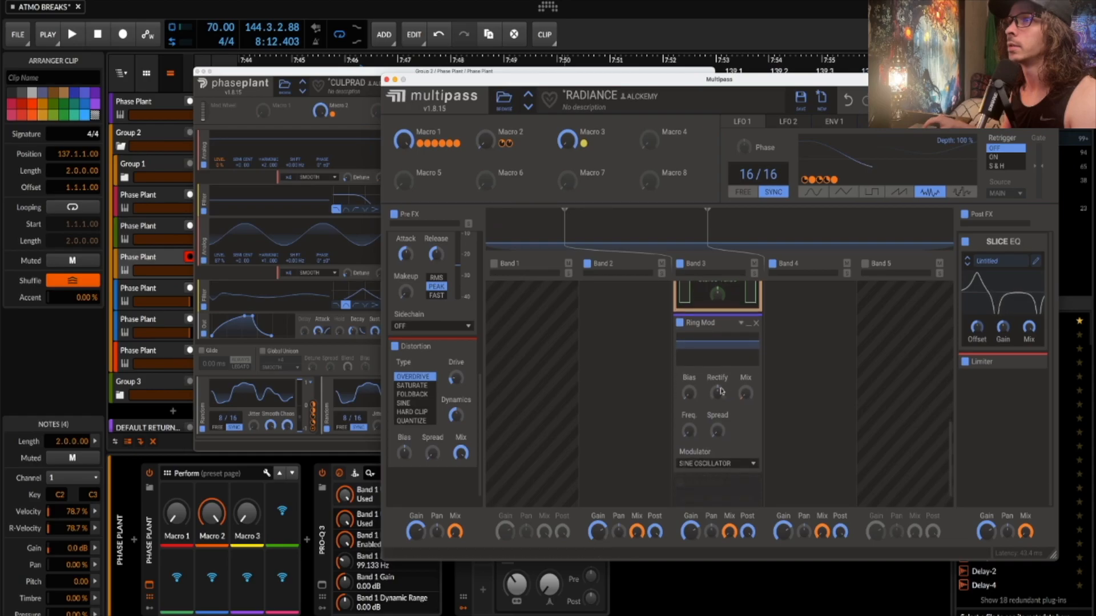
scroll(735, 371, up, 5)
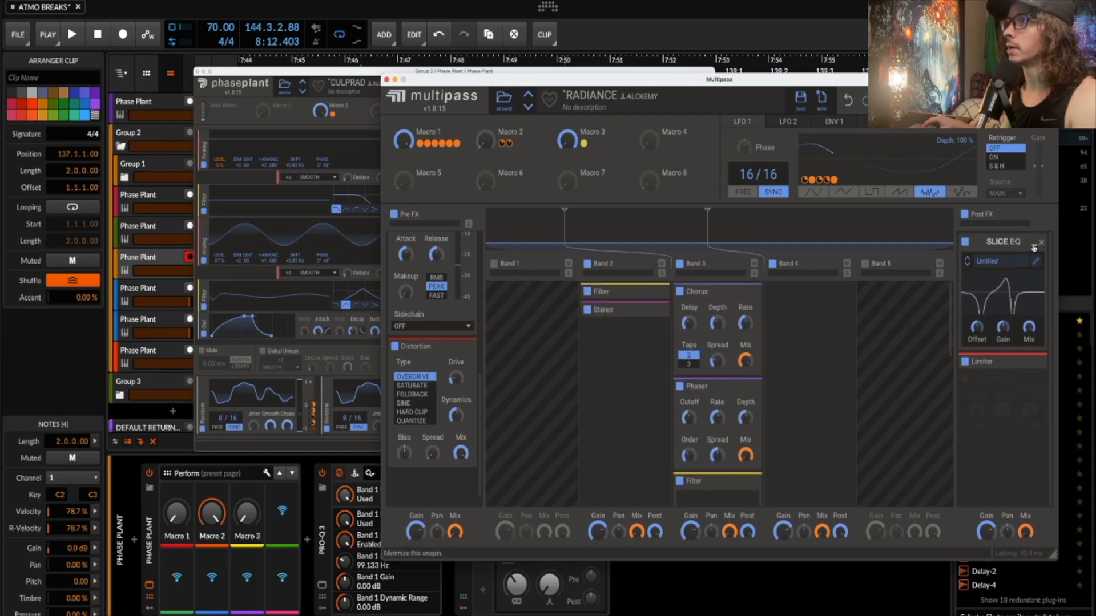
- Collapse the post Slice EQ, expand the post Limiter, and close the multipass editor
click(1034, 247)
click(1034, 261)
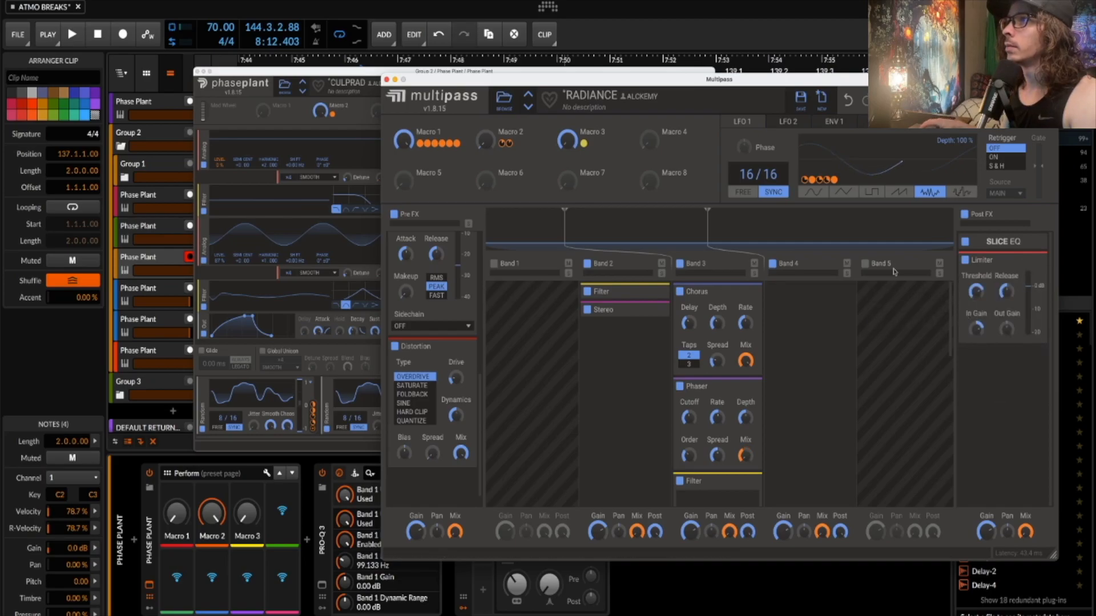
click(386, 79)
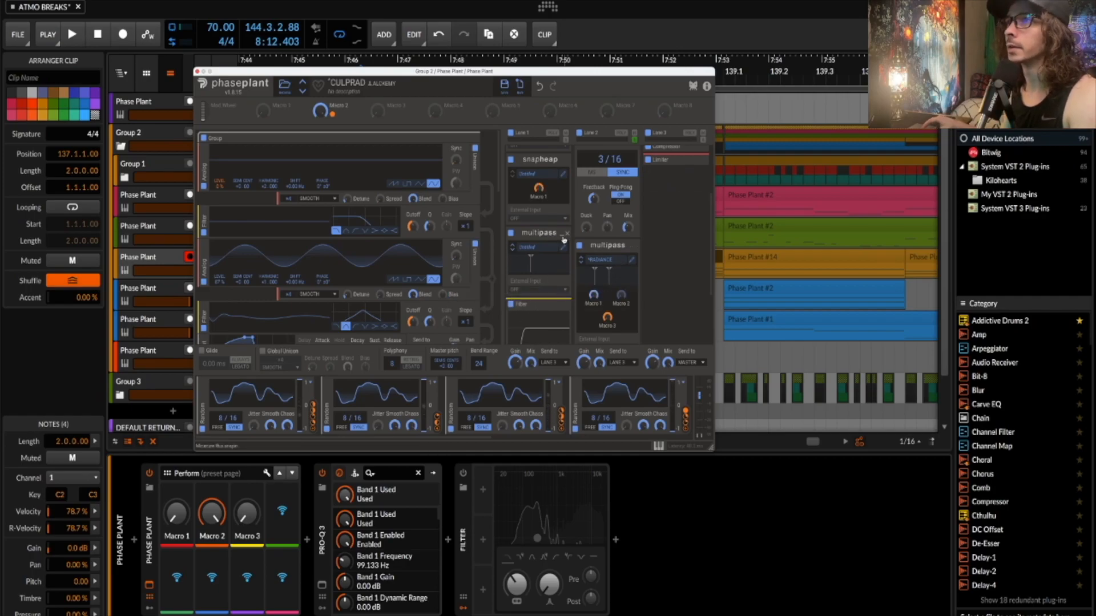
- Expand Lane 3's multipass module and briefly open its KINDA OCARINA OF TIME editor twice
scroll(564, 239, up, 3)
scroll(674, 191, up, 1)
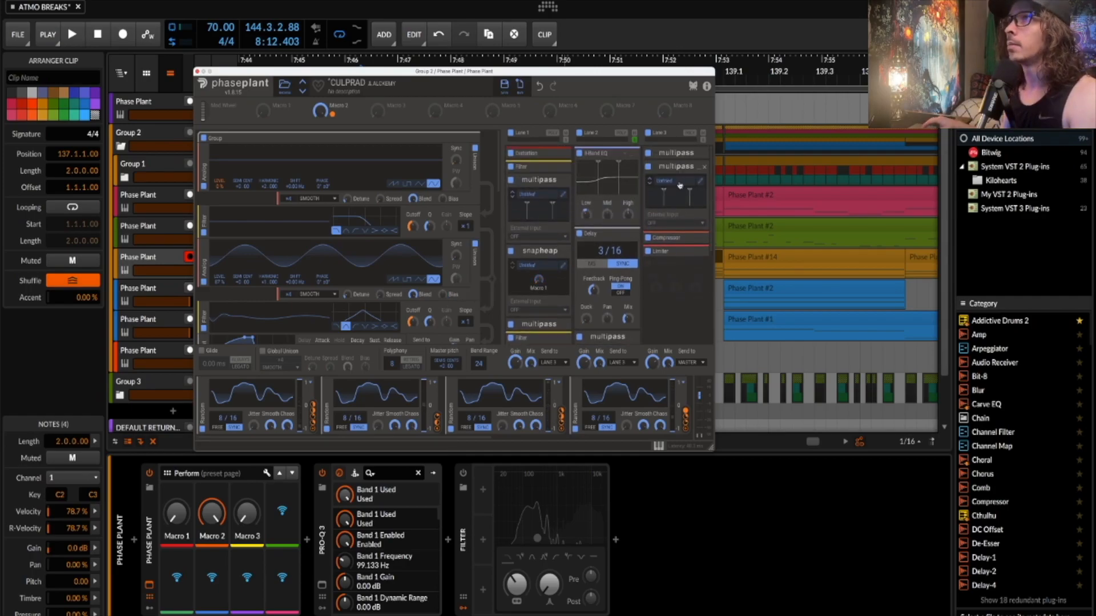
click(695, 152)
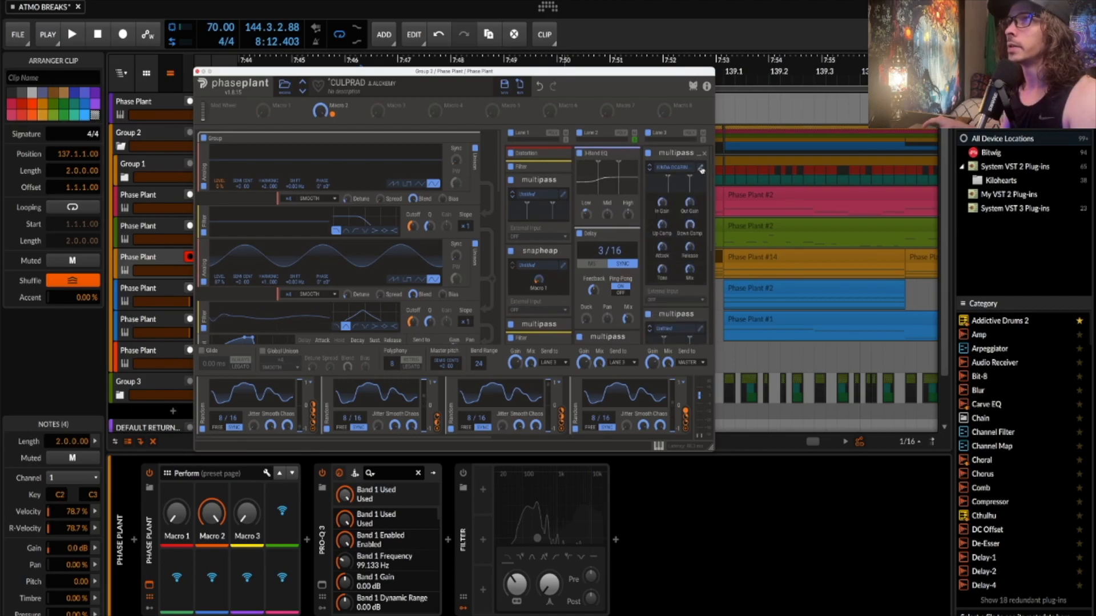
click(701, 168)
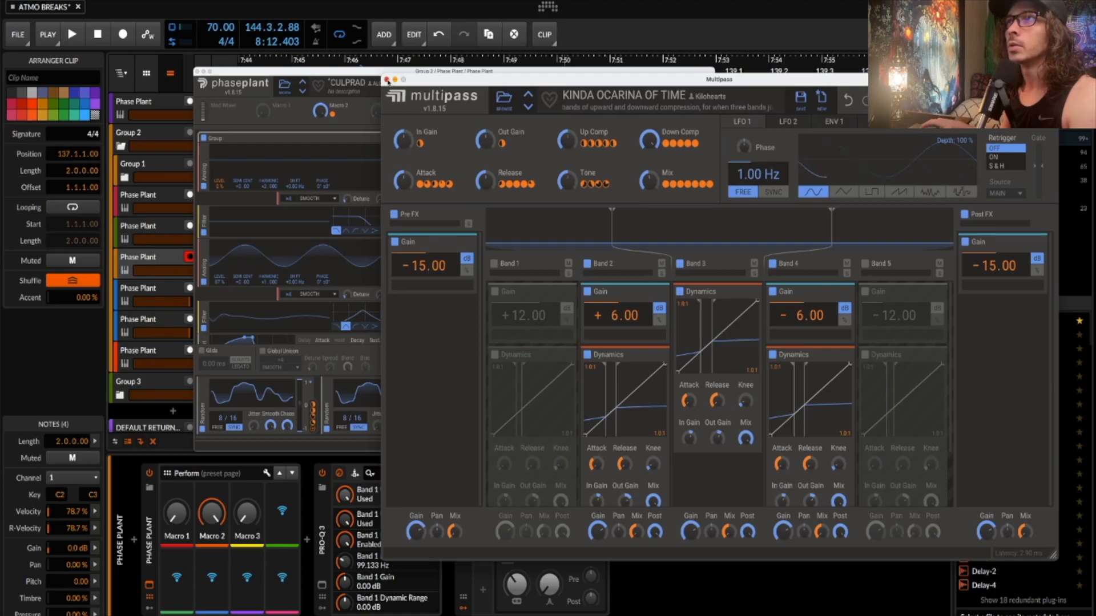
click(387, 80)
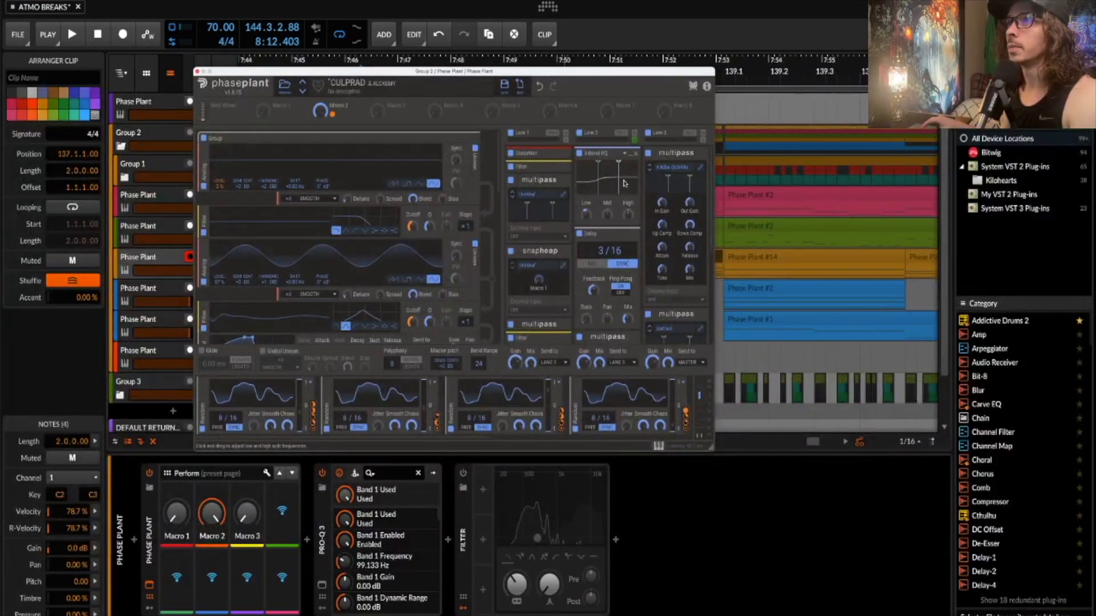
scroll(680, 189, down, 3)
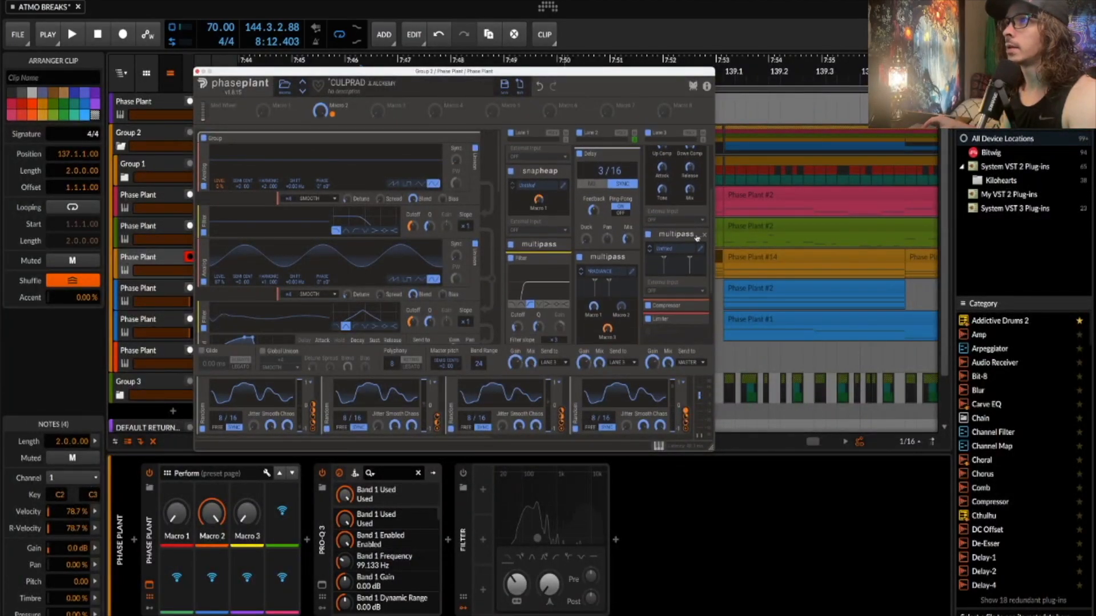
click(697, 235)
click(699, 235)
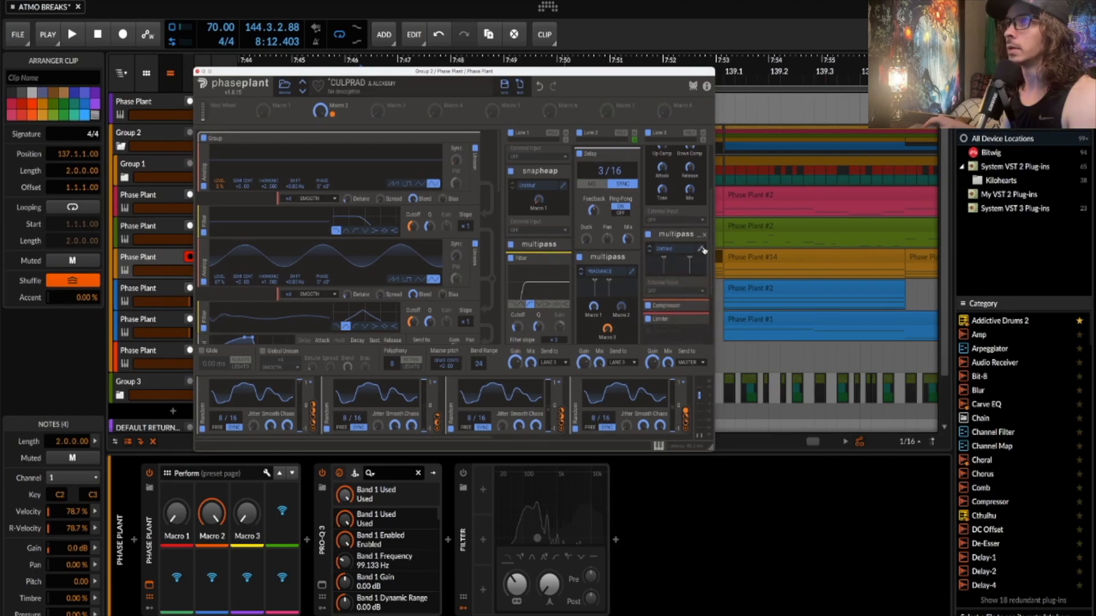
click(703, 250)
click(393, 80)
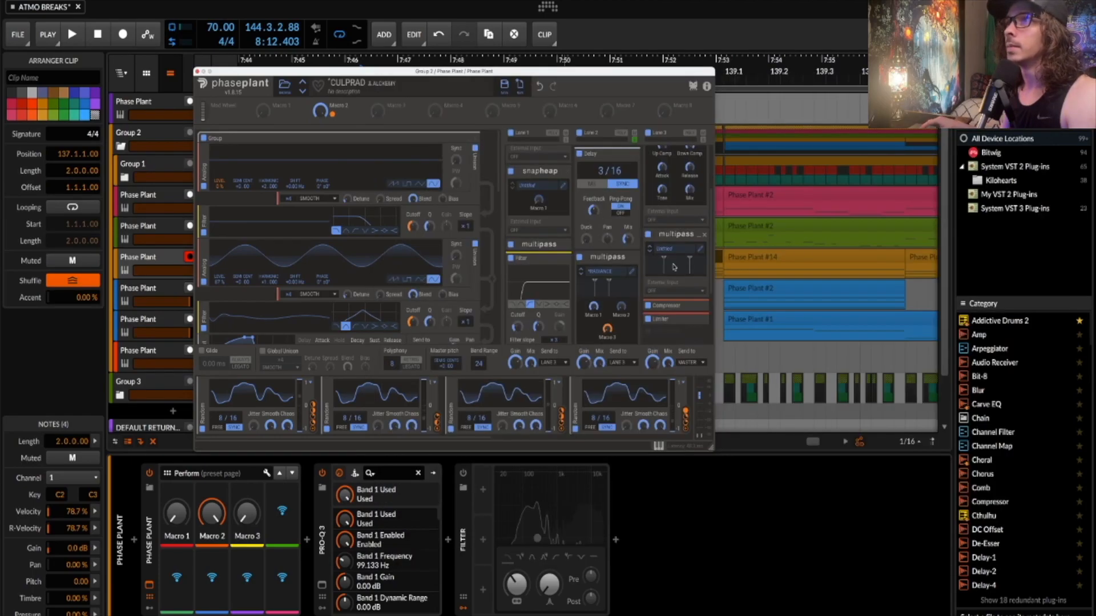
- Toggle Lane 3's Compressor and Limiter modules open and closed to inspect them
scroll(674, 267, down, 3)
click(698, 260)
click(699, 261)
click(699, 275)
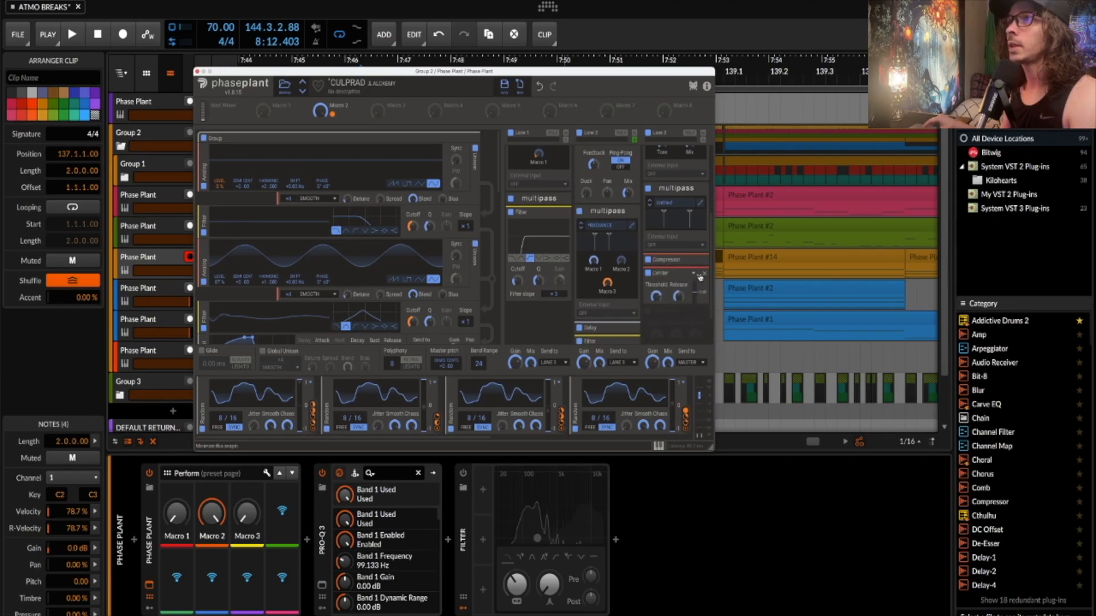
scroll(701, 278, down, 2)
click(699, 242)
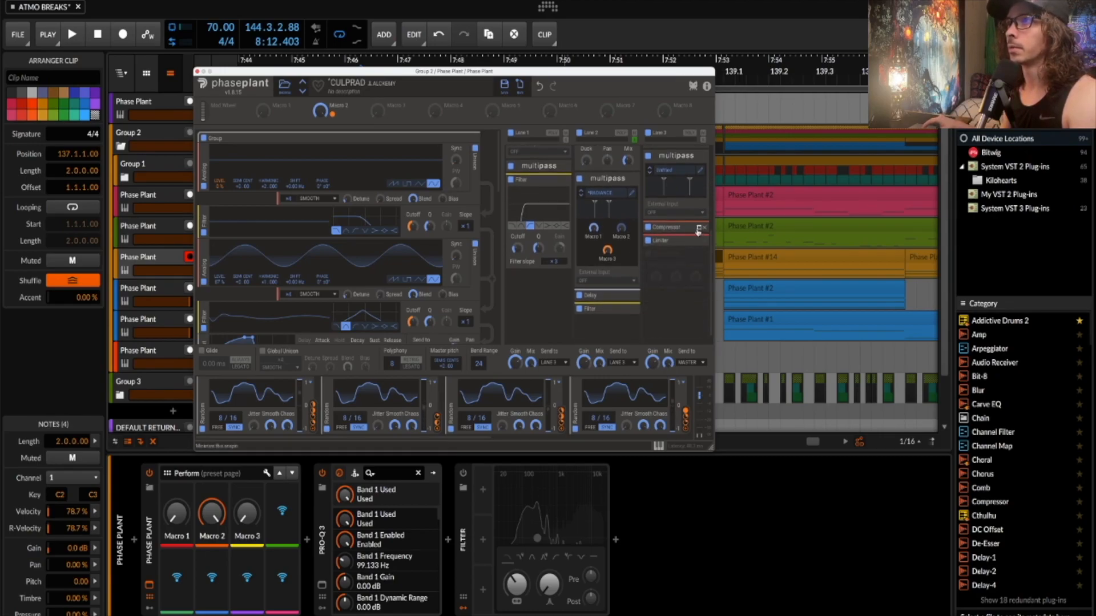
click(698, 228)
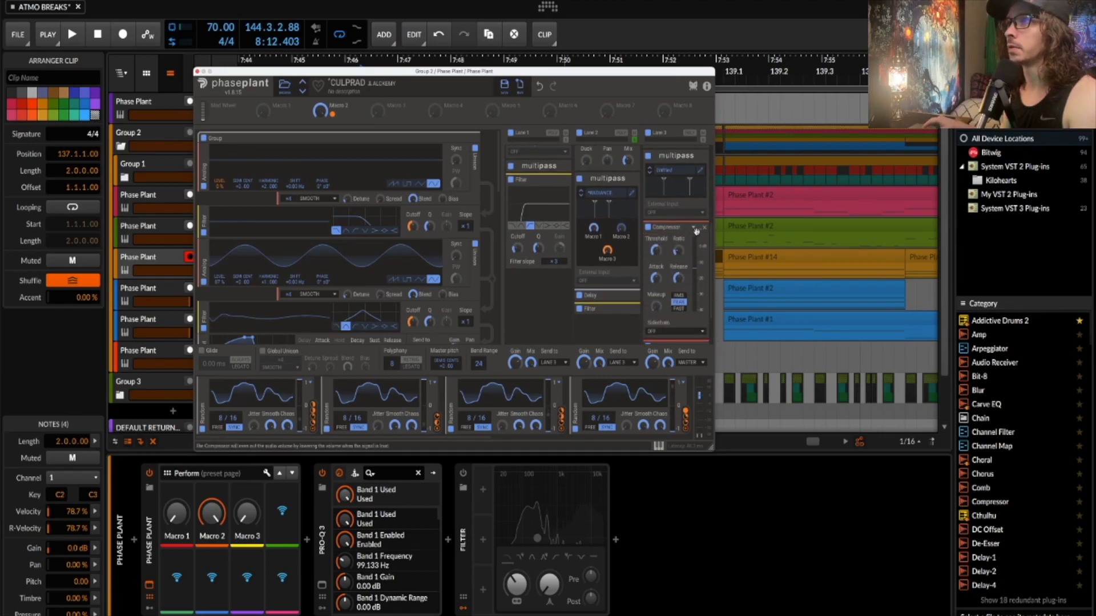
click(698, 230)
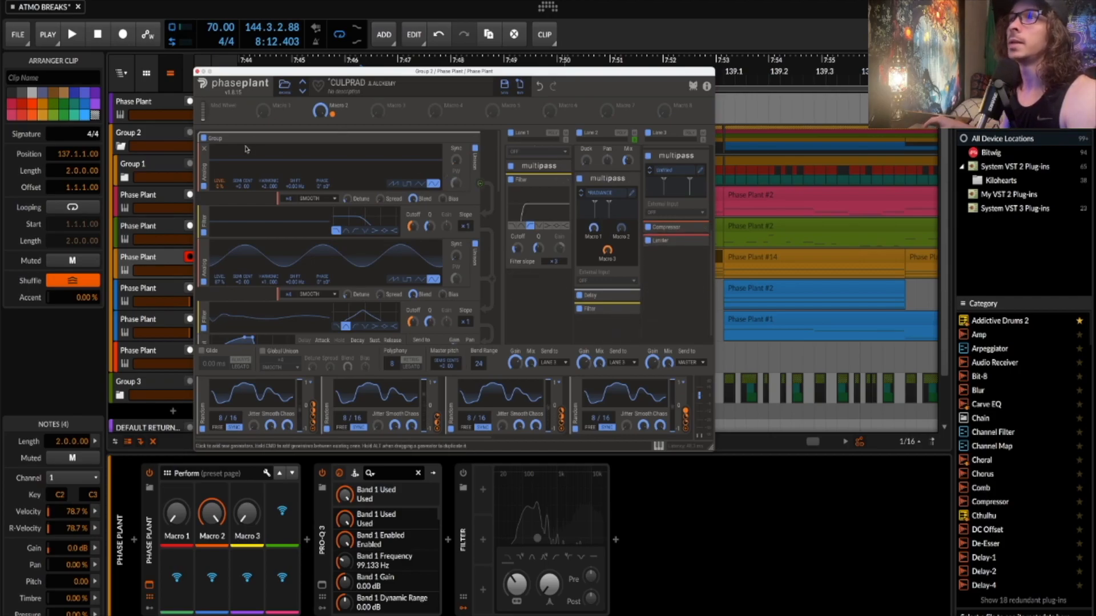
- Close the Phase Plant window and show the second blue Phase Plant track's devices
click(196, 71)
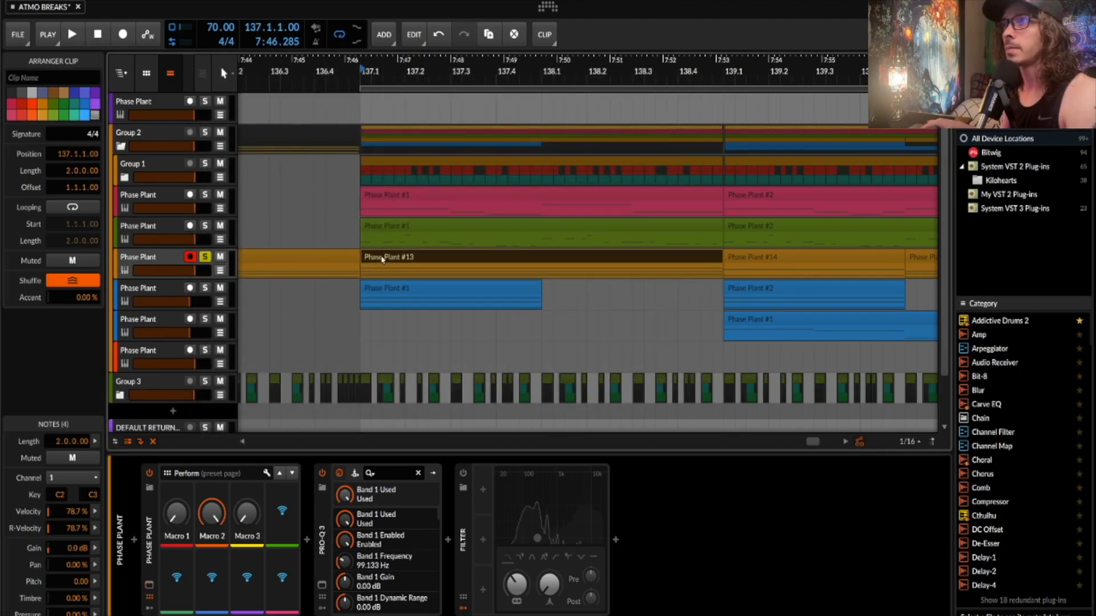
scroll(470, 198, right, 1)
scroll(470, 198, down, 5)
scroll(471, 198, right, 3)
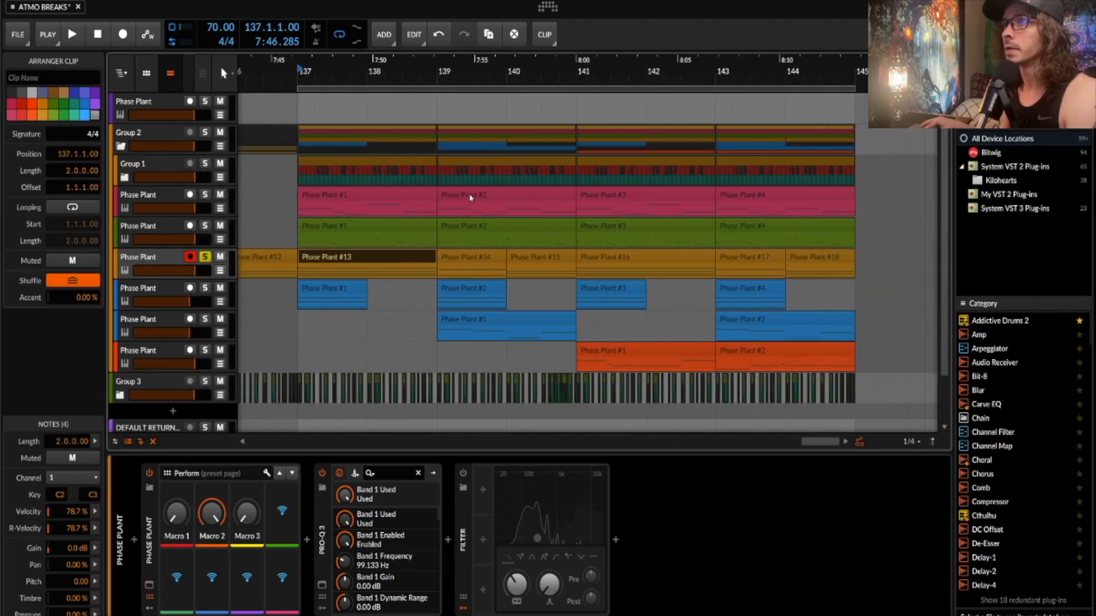
click(161, 323)
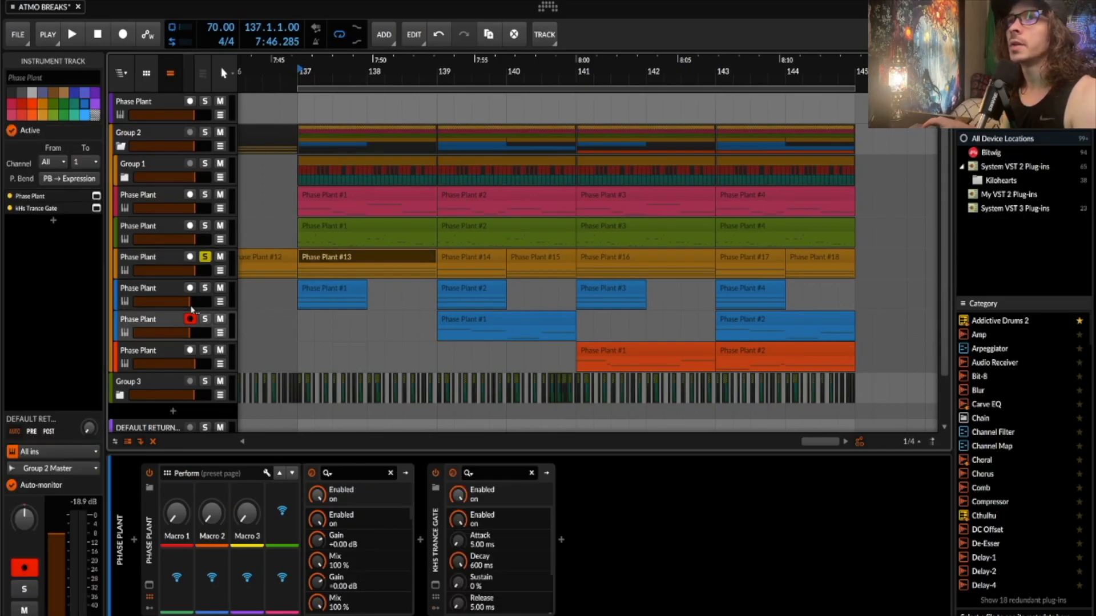
- Move solo from the orange track to the first blue Phase Plant track, audition its clip, open its synth
click(207, 258)
click(204, 287)
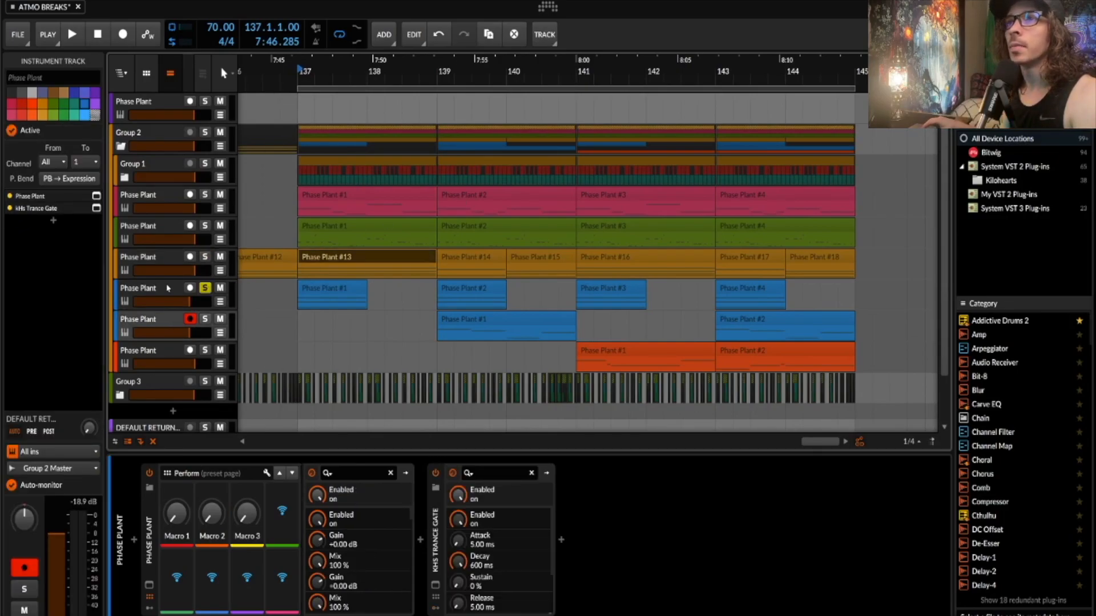
click(231, 296)
click(318, 293)
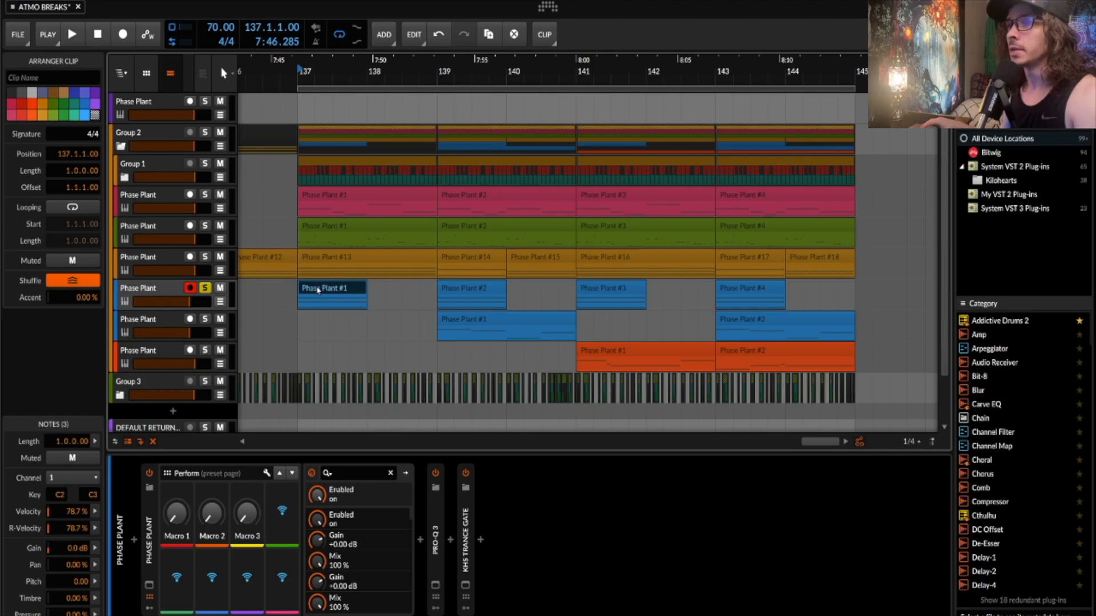
key(space)
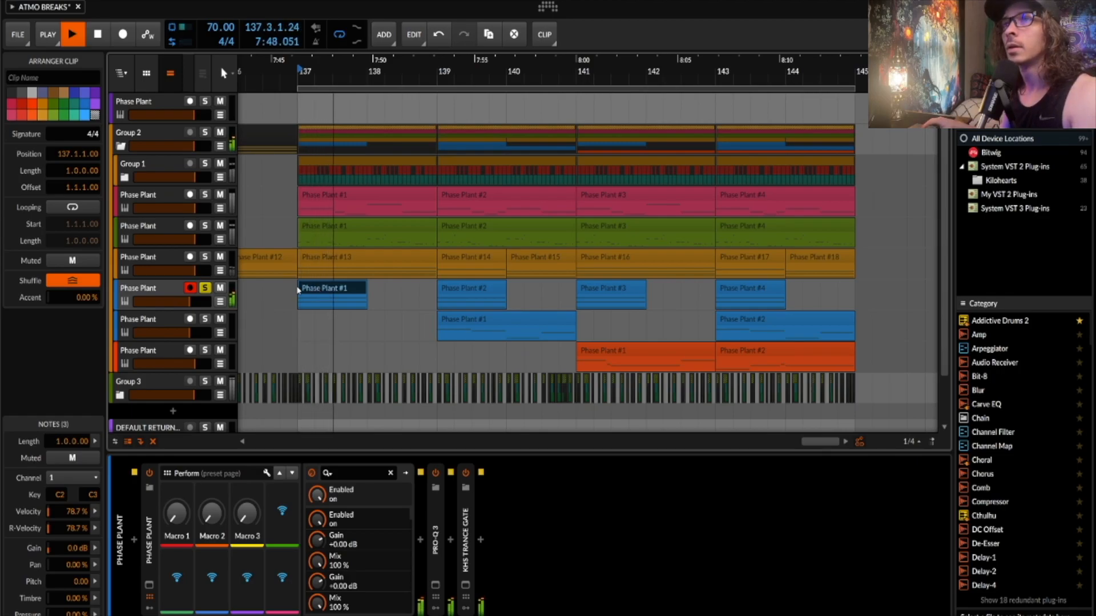
key(space)
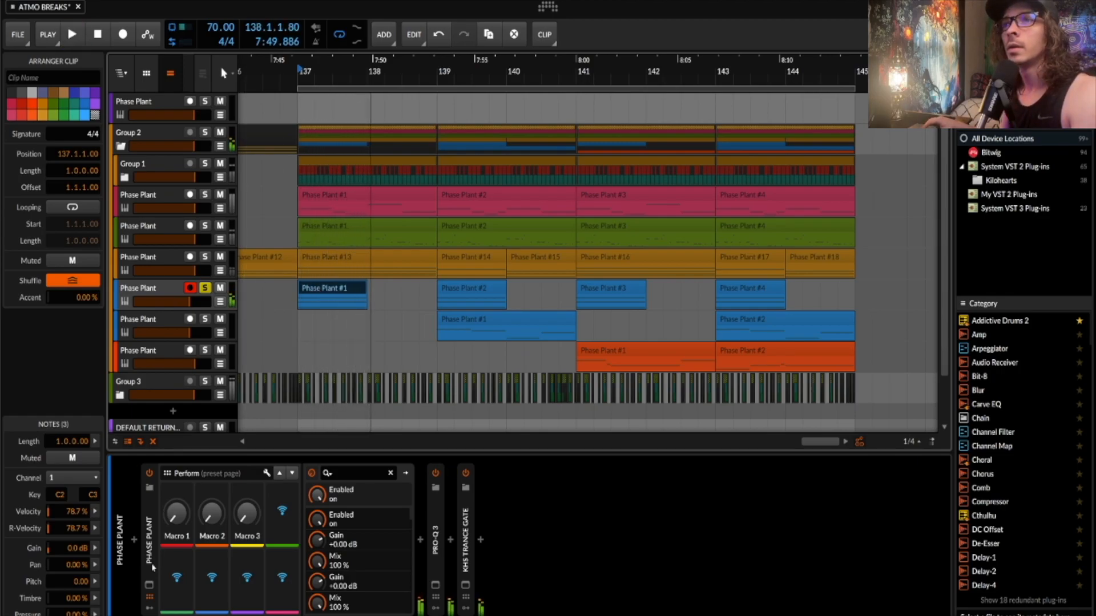
click(148, 586)
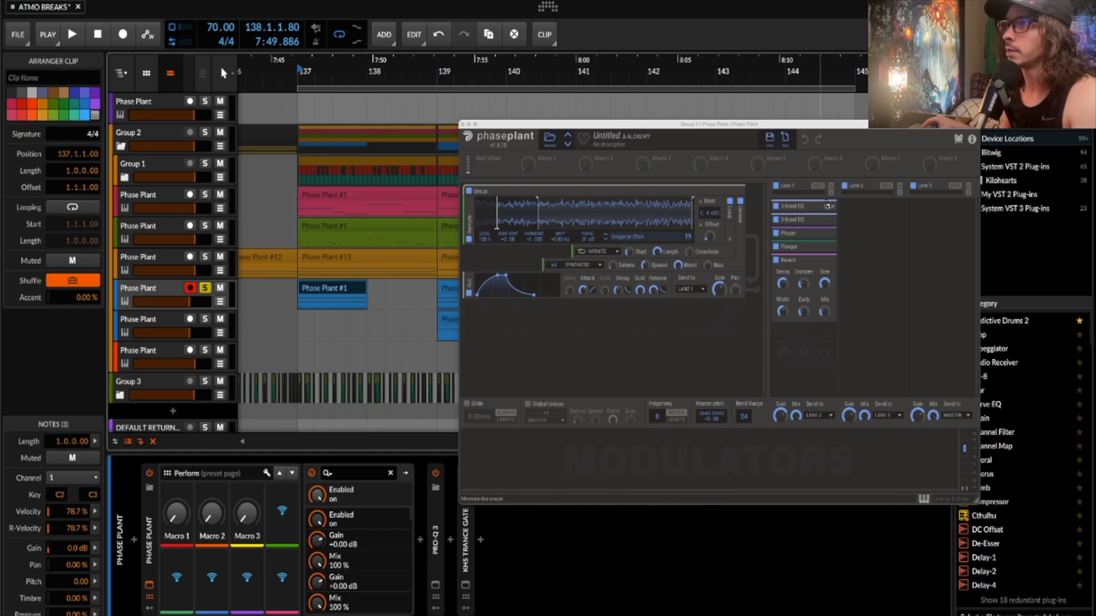
- Expand Lane 1's two 3-Band EQs, Phaser and Flanger, audition the patch, then close Phase Plant
click(827, 206)
click(827, 286)
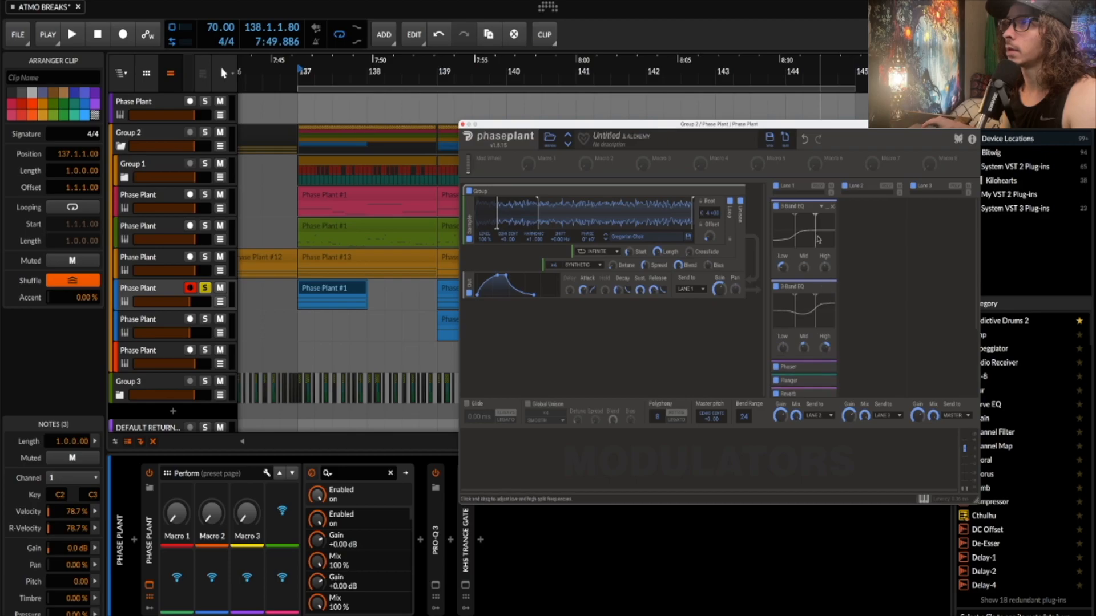
scroll(819, 244, down, 3)
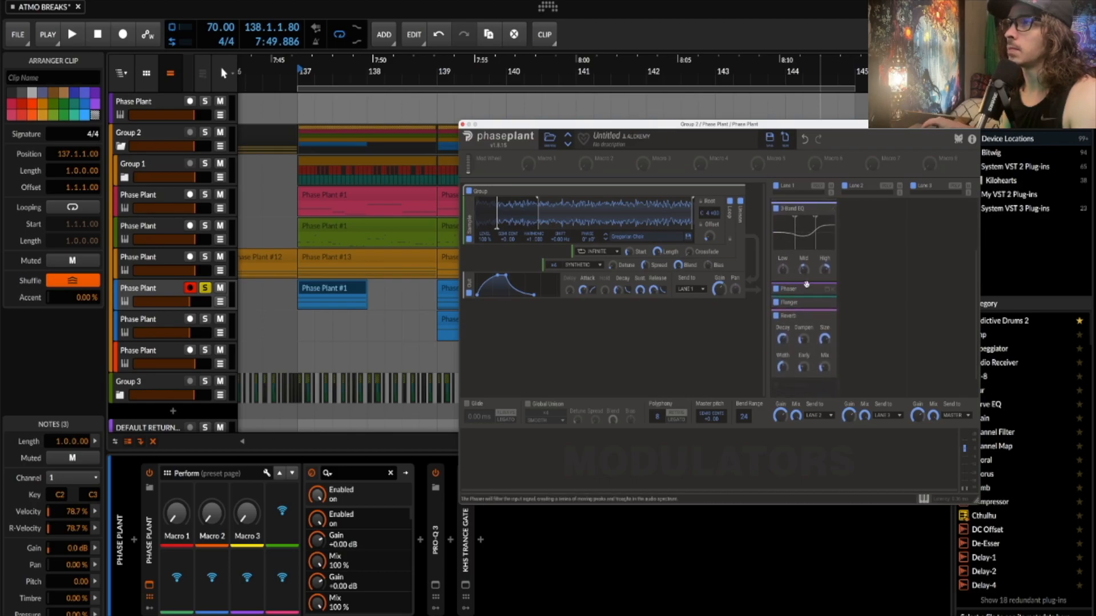
click(827, 288)
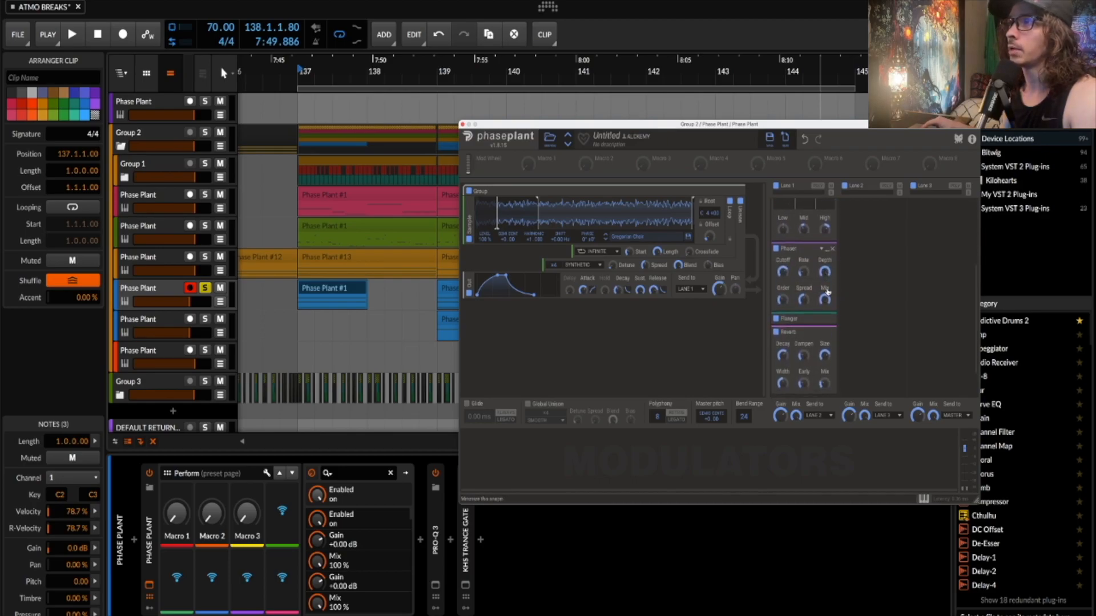
click(828, 315)
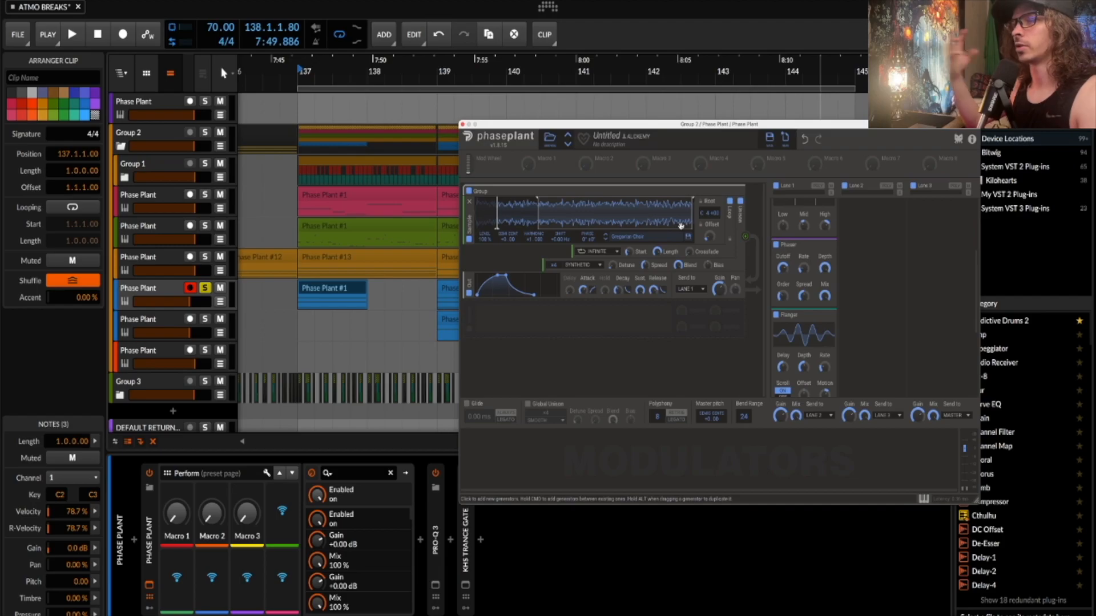
key(space)
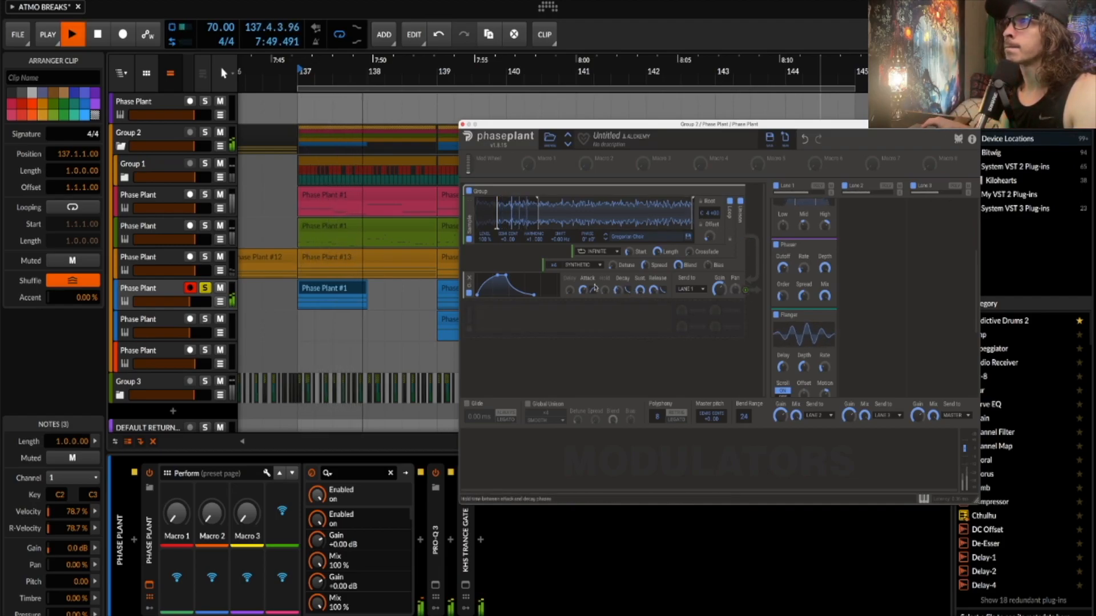
key(space)
click(462, 125)
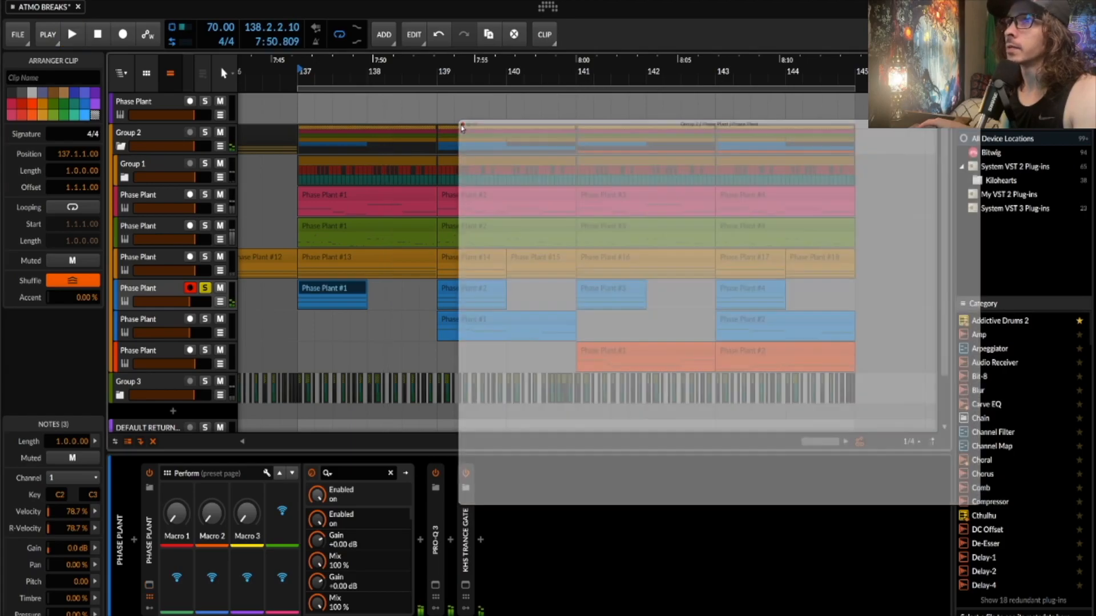
- Inspect band 2 in the blue track's Pro-Q 3 window, close it, and open the Trance Gate
click(162, 294)
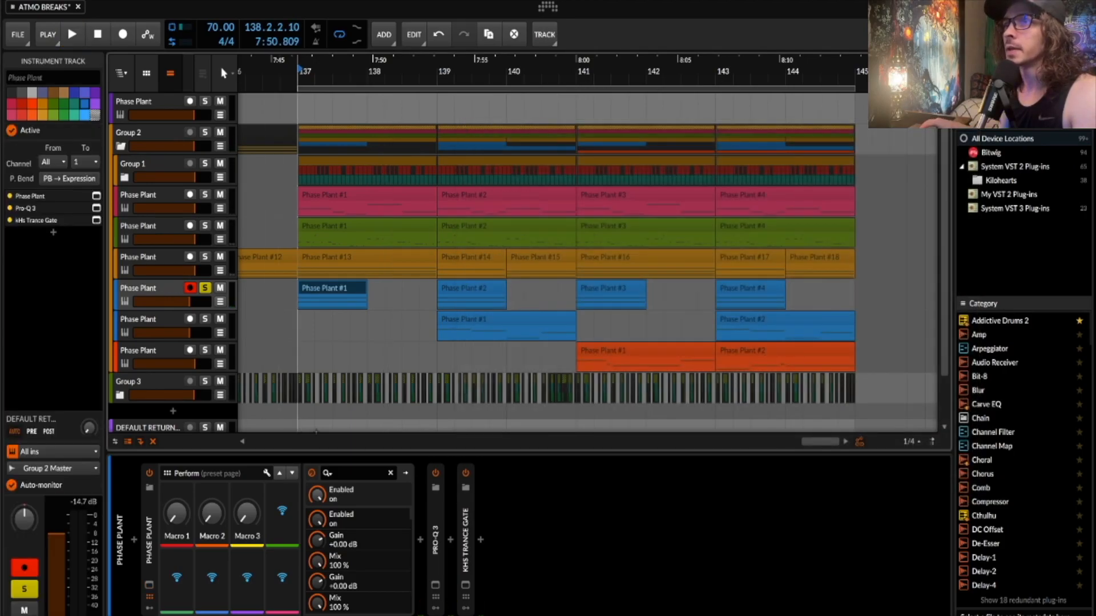
click(436, 512)
click(435, 587)
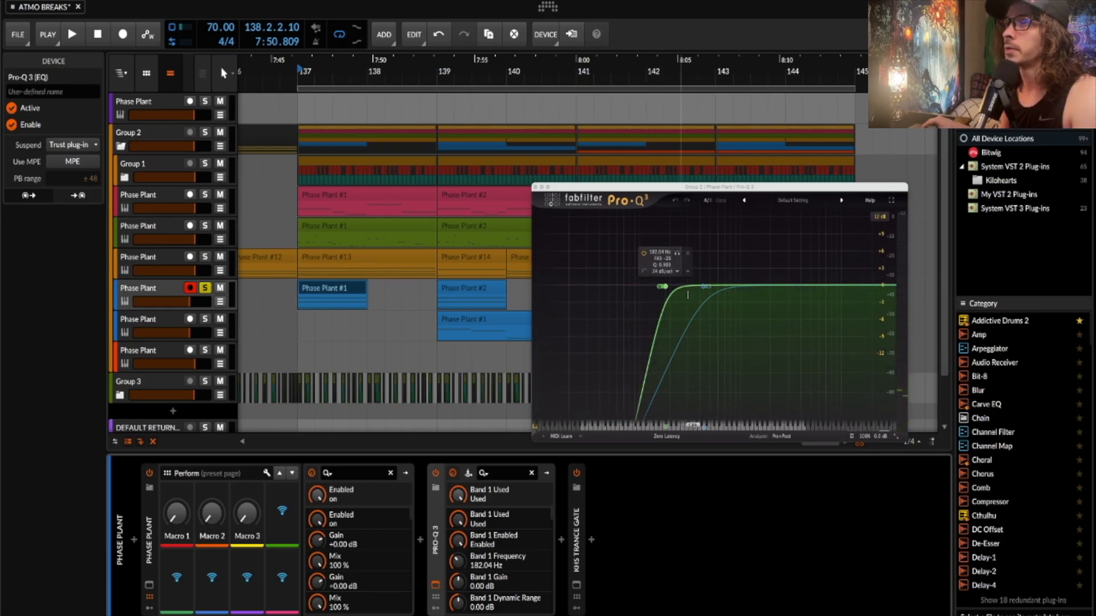
click(706, 285)
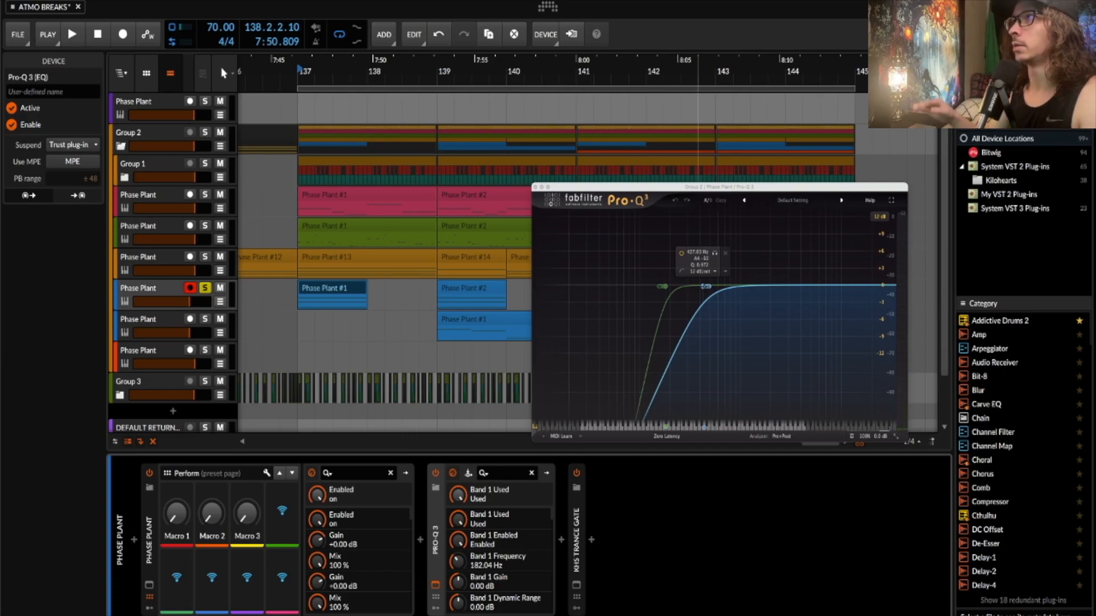
click(536, 187)
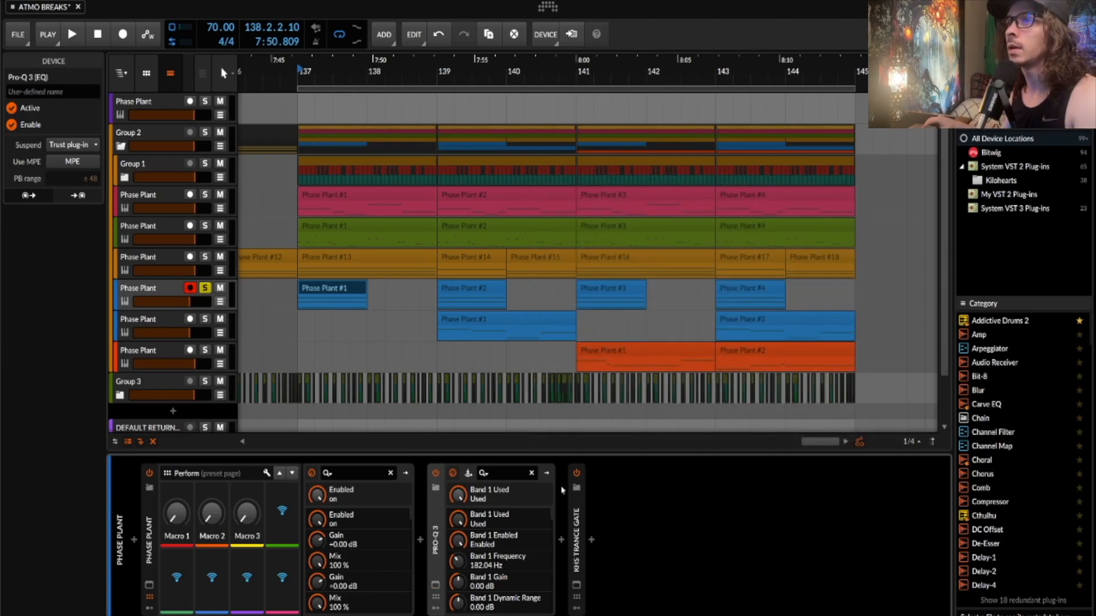
click(575, 583)
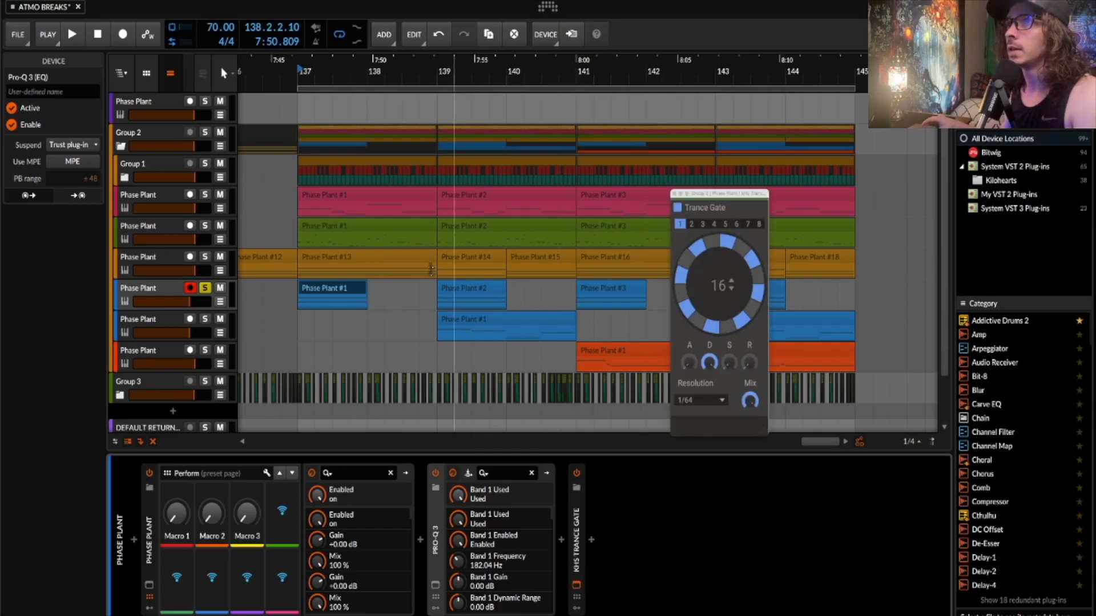
- Reselect the Phase Plant #1 clip, play it briefly, and close the Trance Gate window
click(325, 289)
key(space)
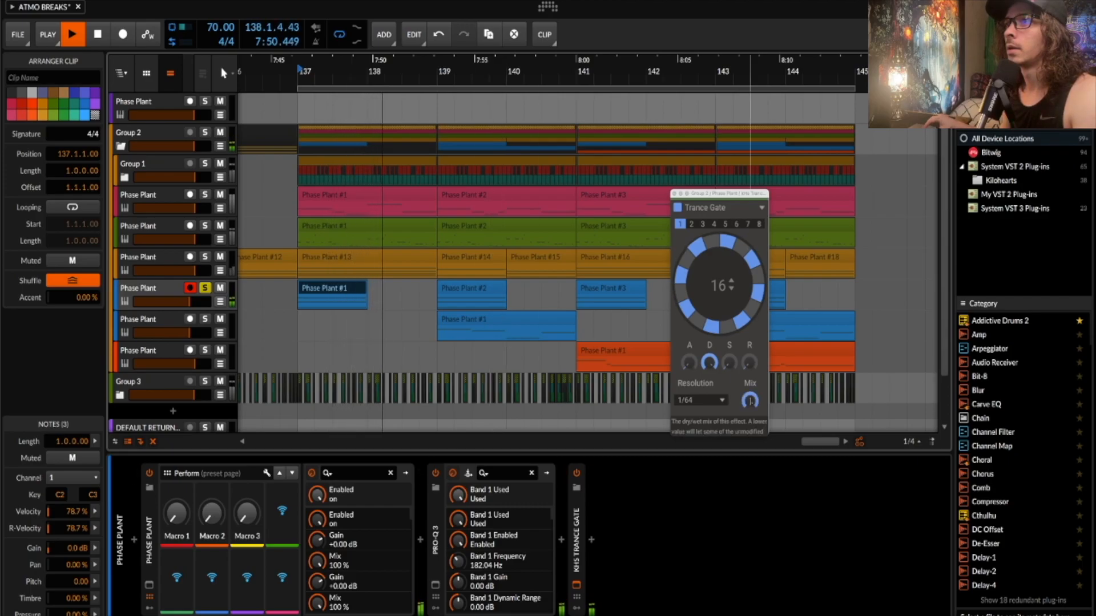
key(space)
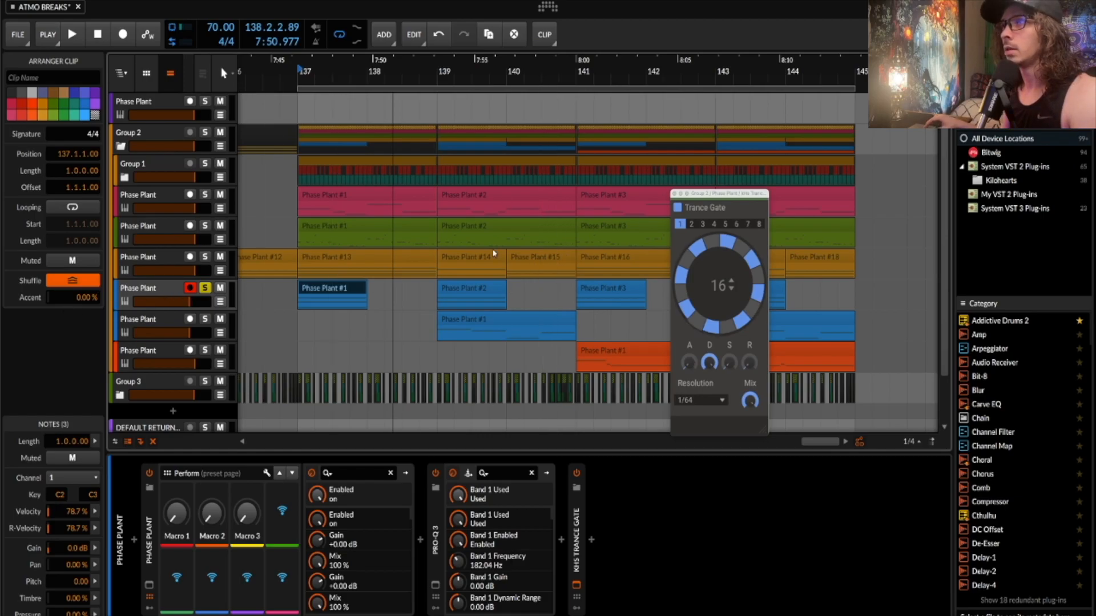
click(674, 194)
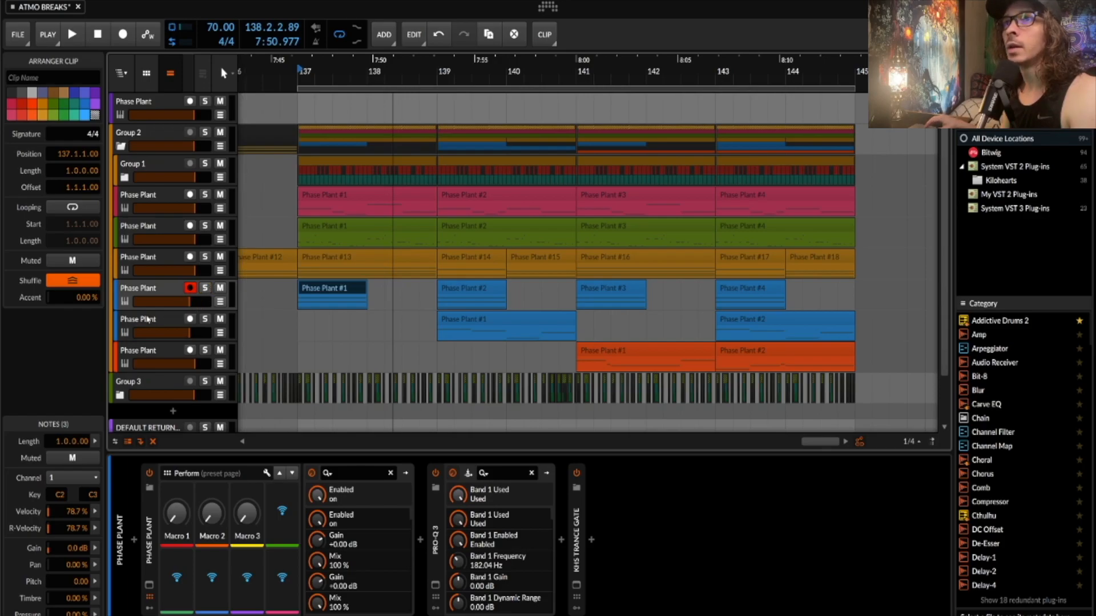
- Solo the second blue track while playing its Phase Plant #1 clip, then open its synth window
click(147, 320)
click(517, 320)
key(space)
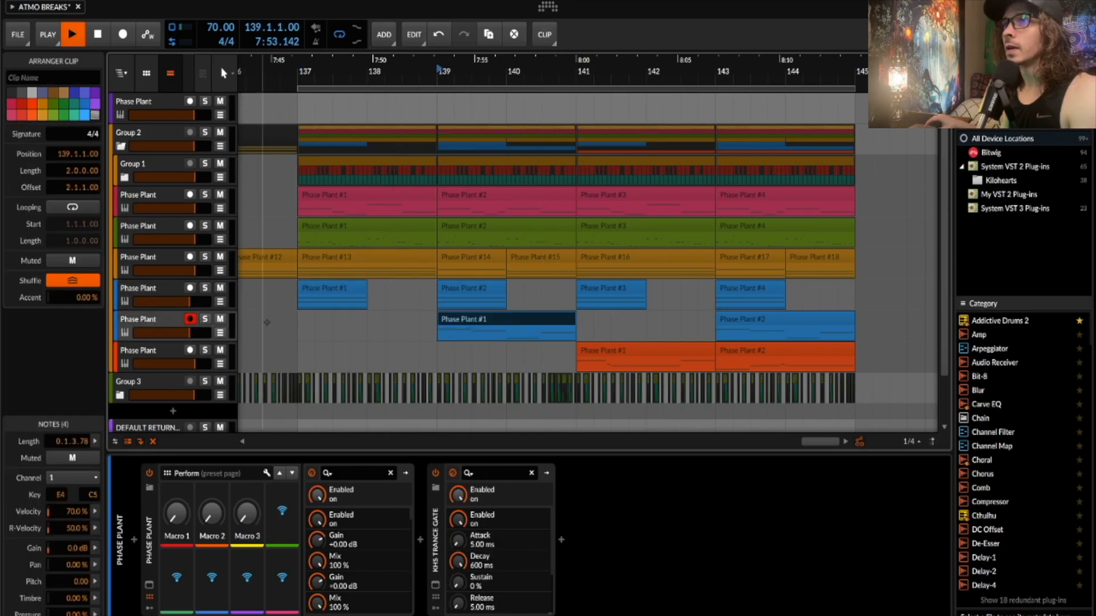
click(205, 319)
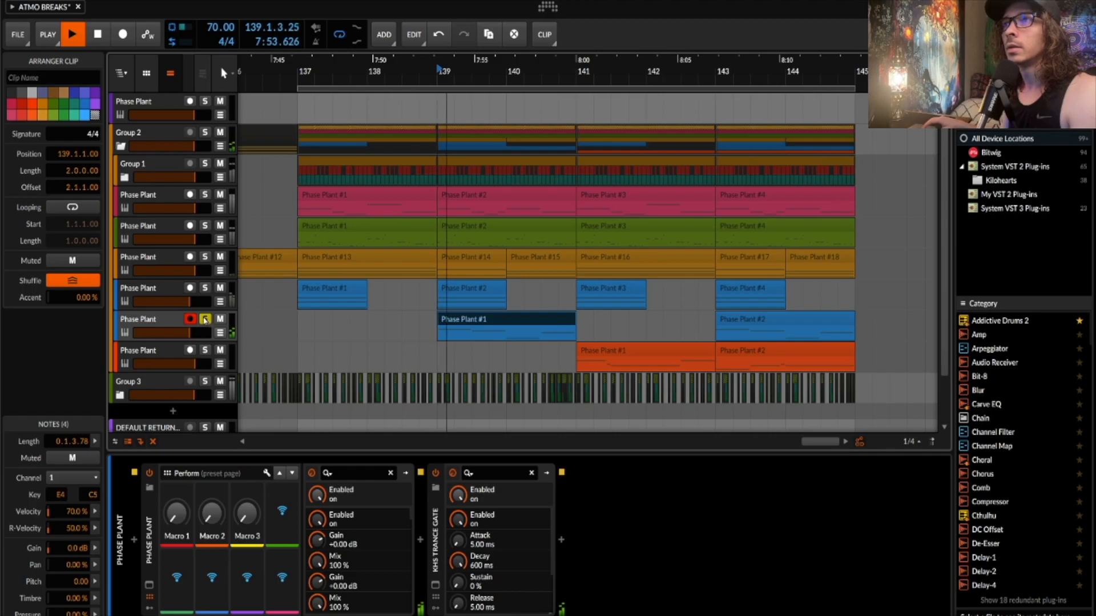
click(161, 319)
key(space)
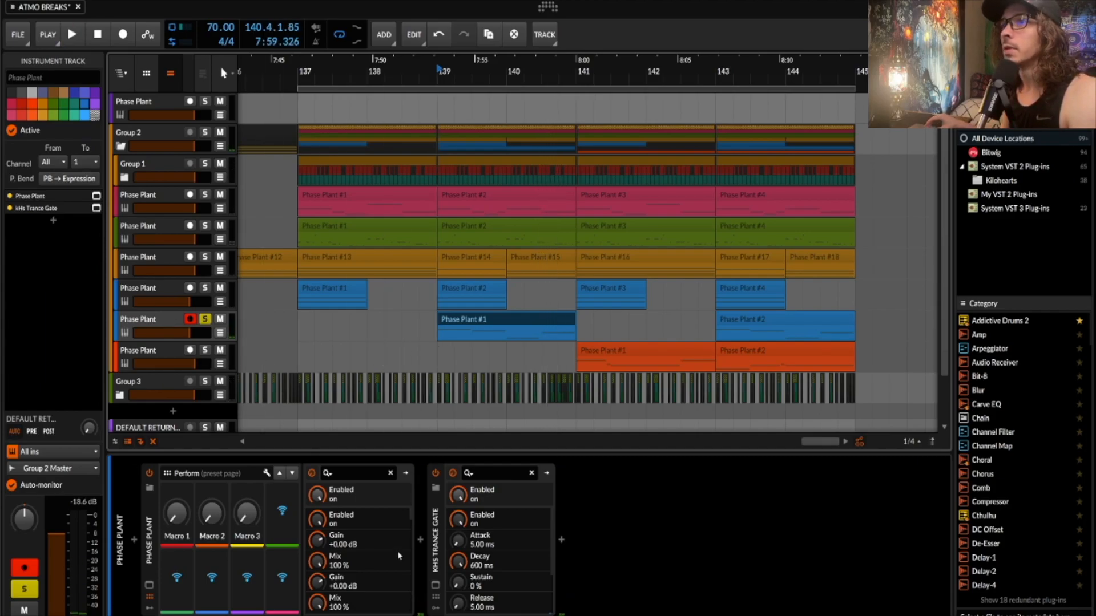
click(149, 585)
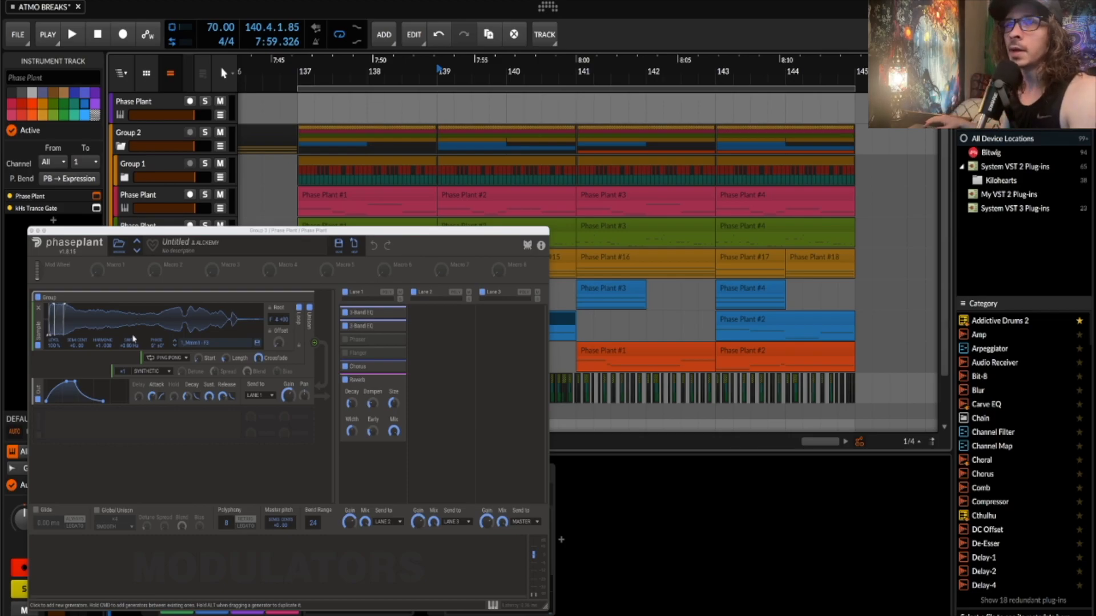
- Expand Lane 1's two 3-Band EQs, review Chorus and Reverb, close Phase Plant, and add clip Phase Plant #2
click(396, 315)
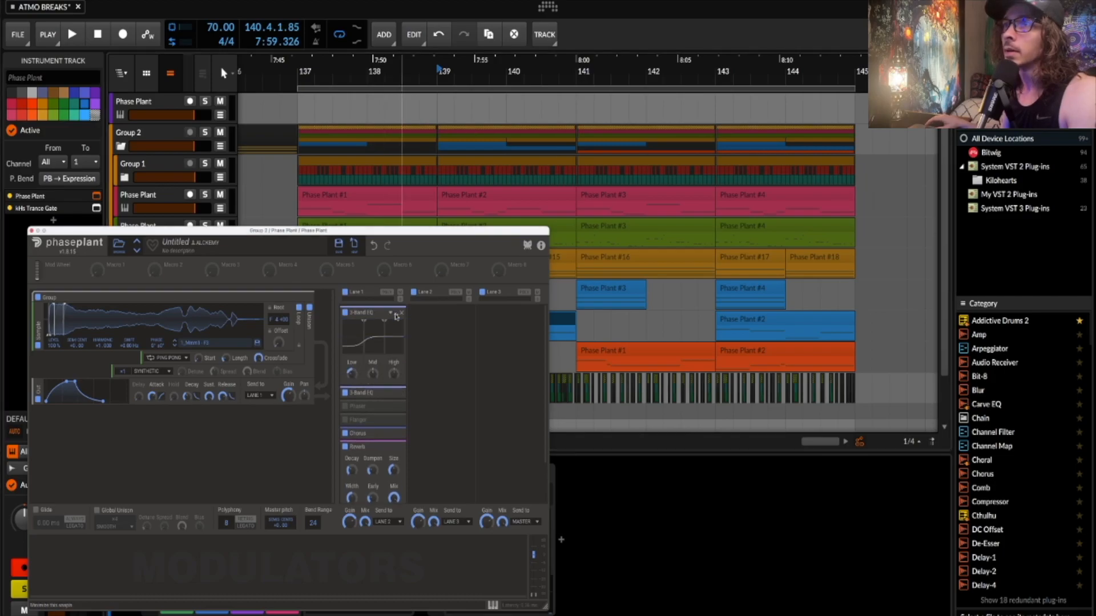
click(397, 394)
scroll(391, 394, down, 4)
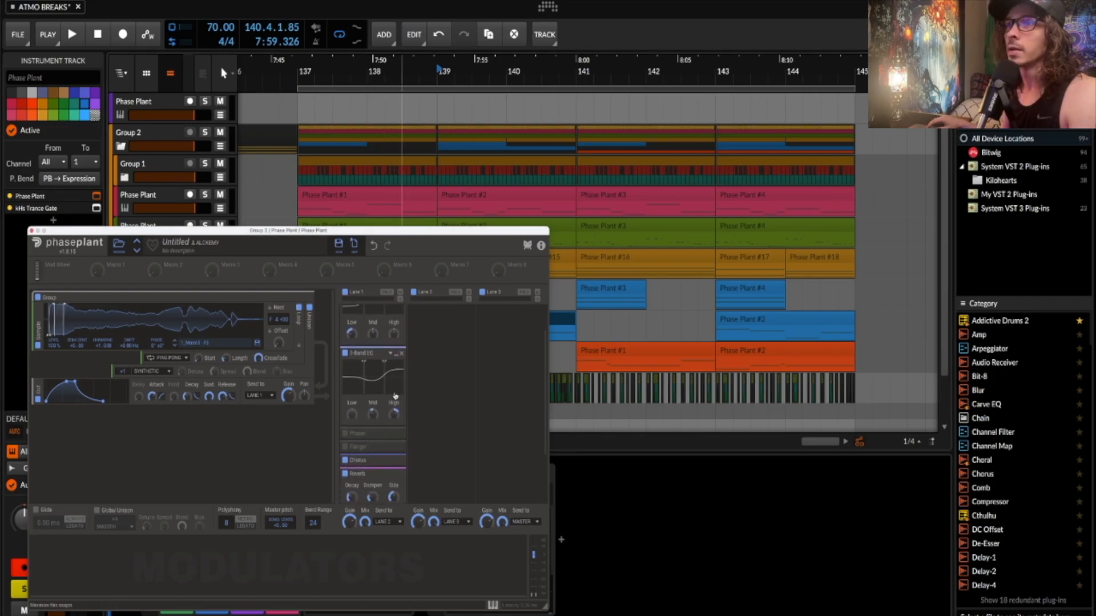
scroll(372, 384, down, 2)
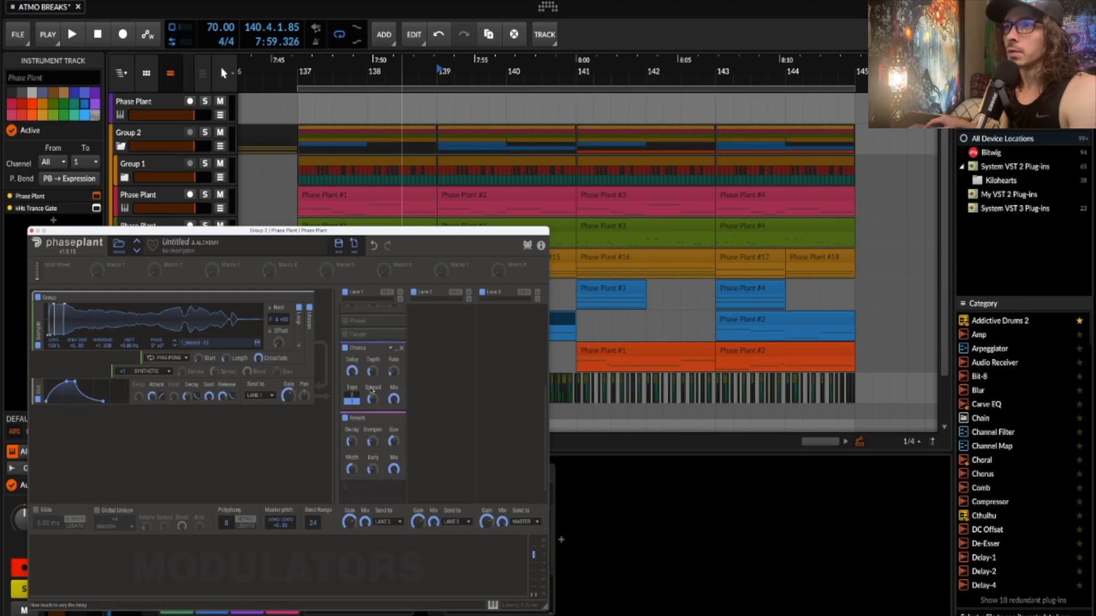
click(32, 231)
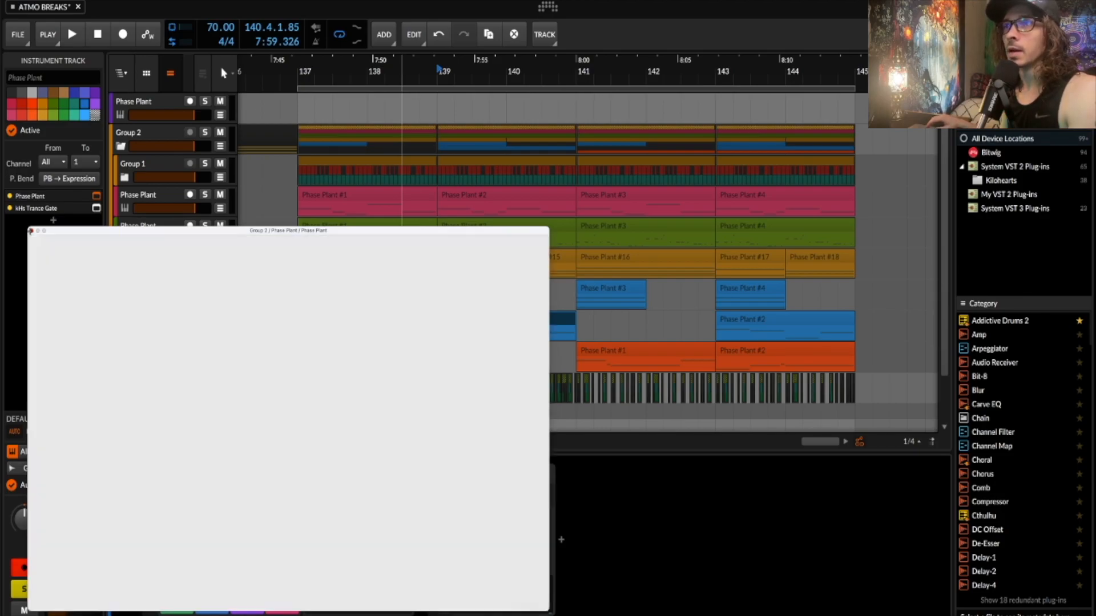
shift+click(460, 292)
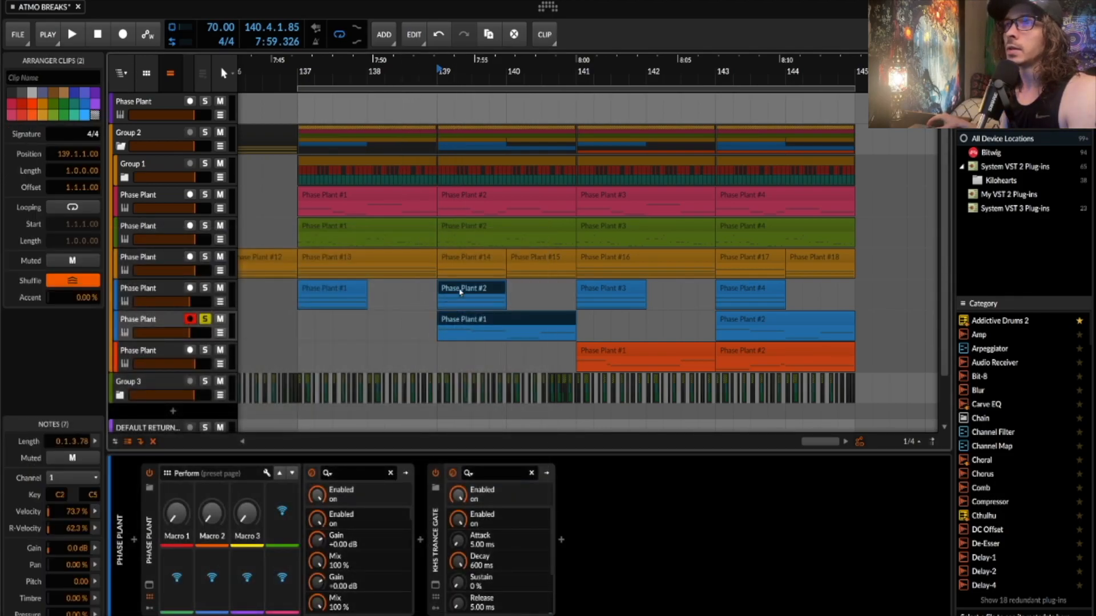
- Solo the first blue Phase Plant track alongside the second and play briefly
click(203, 290)
key(space)
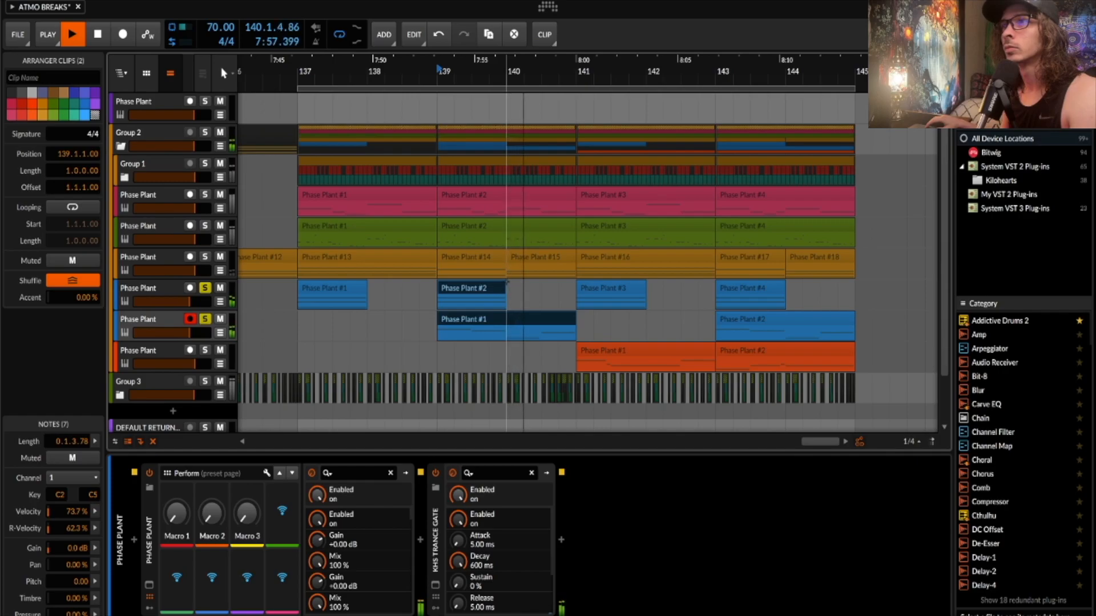
key(space)
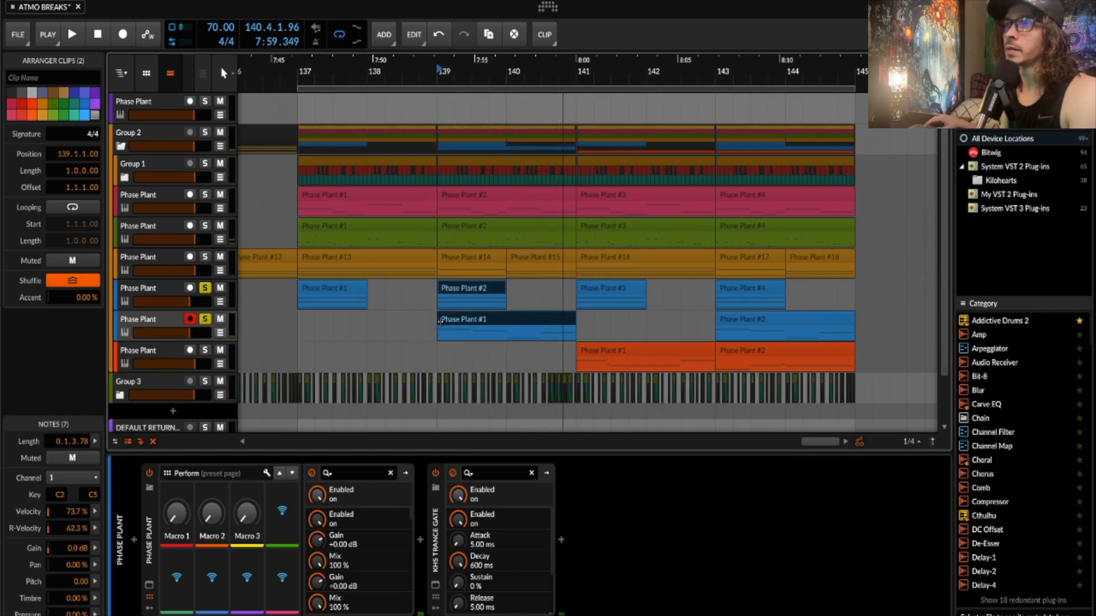
- Select bar 140 on the upper blue track, then select the orange Phase Plant #1 clip and its track
drag(506, 303, 578, 317)
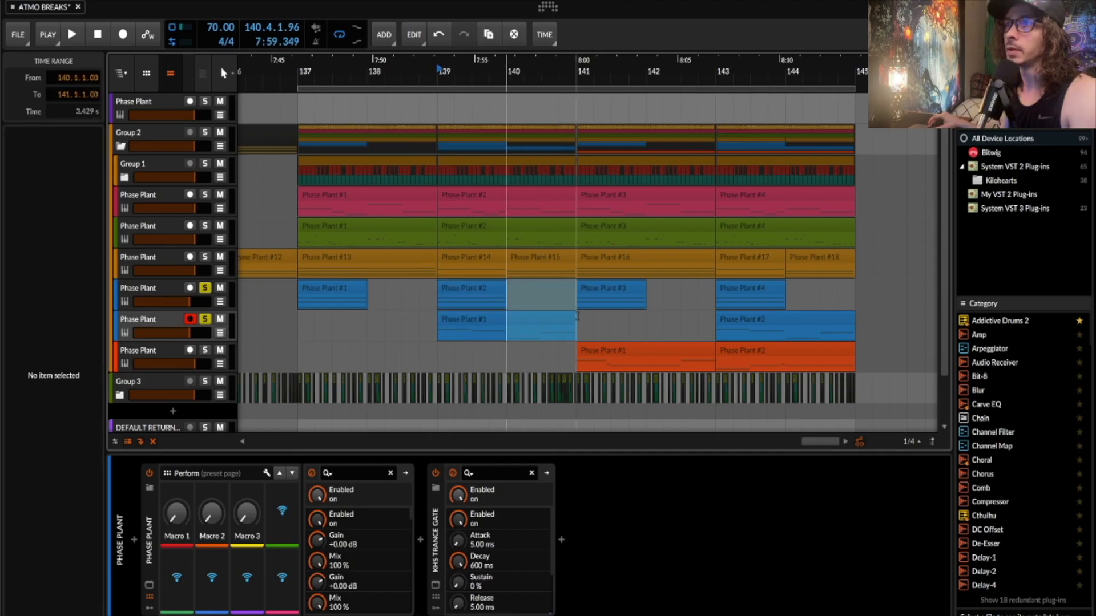
click(542, 305)
drag(507, 303, 540, 303)
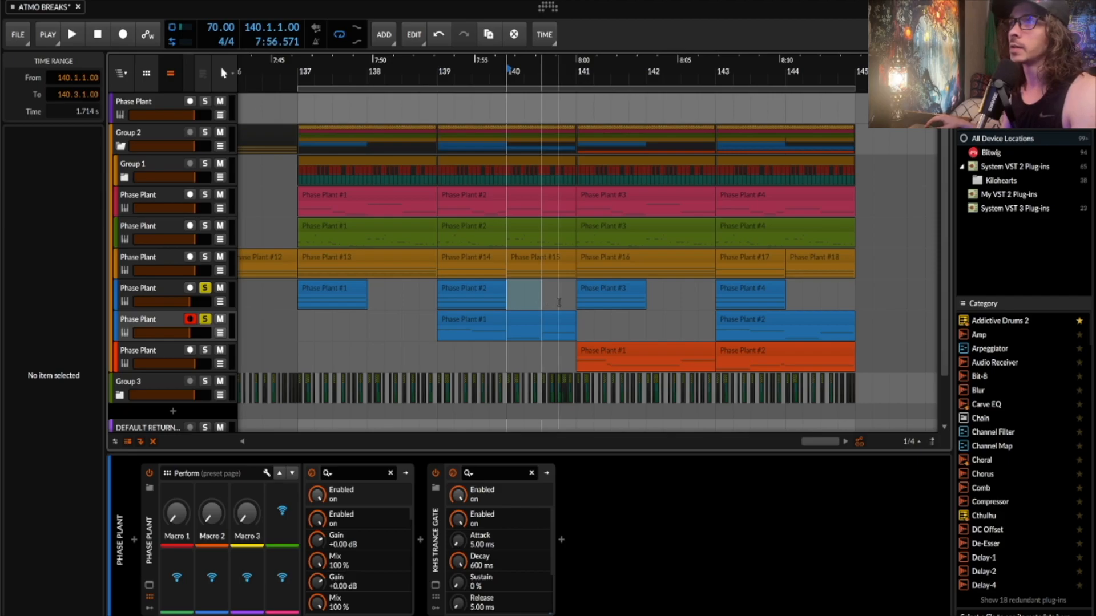
click(594, 355)
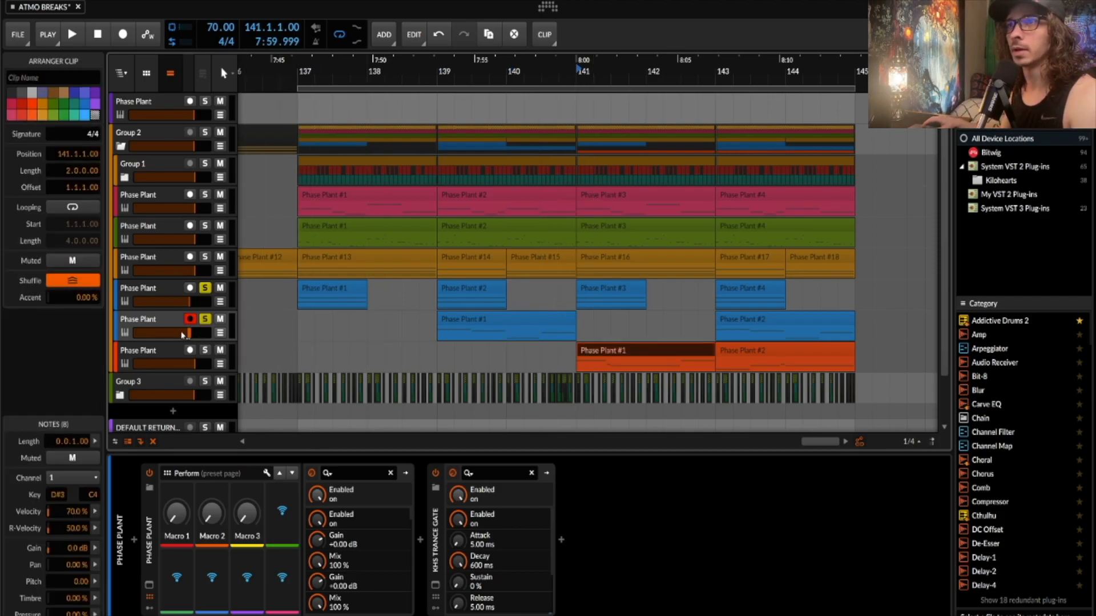
click(167, 323)
- Select the orange track and play it soloed from bar 141
click(153, 351)
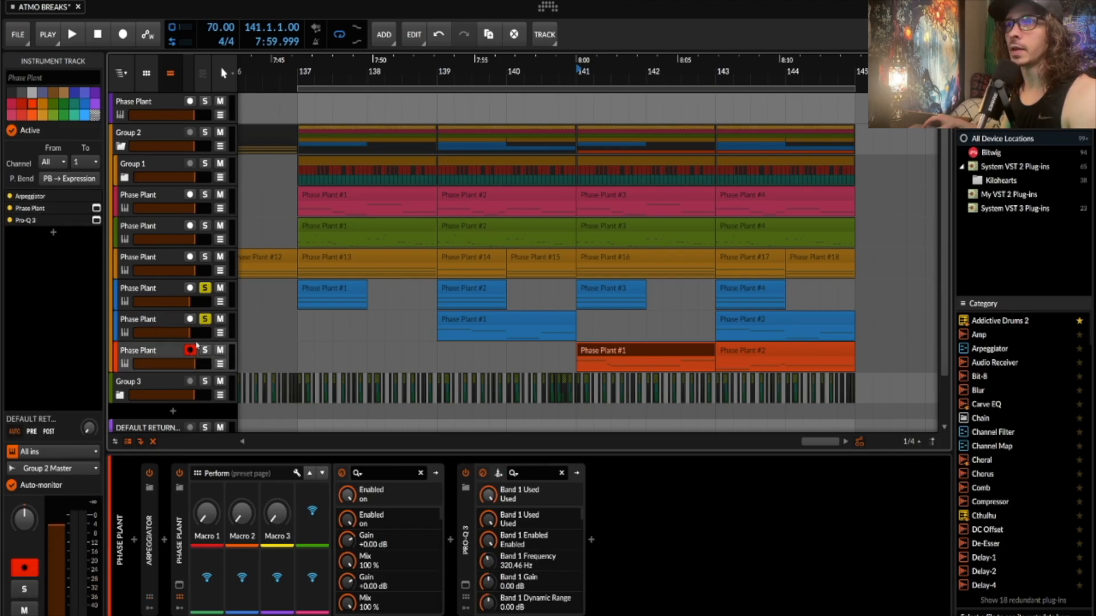
key(space)
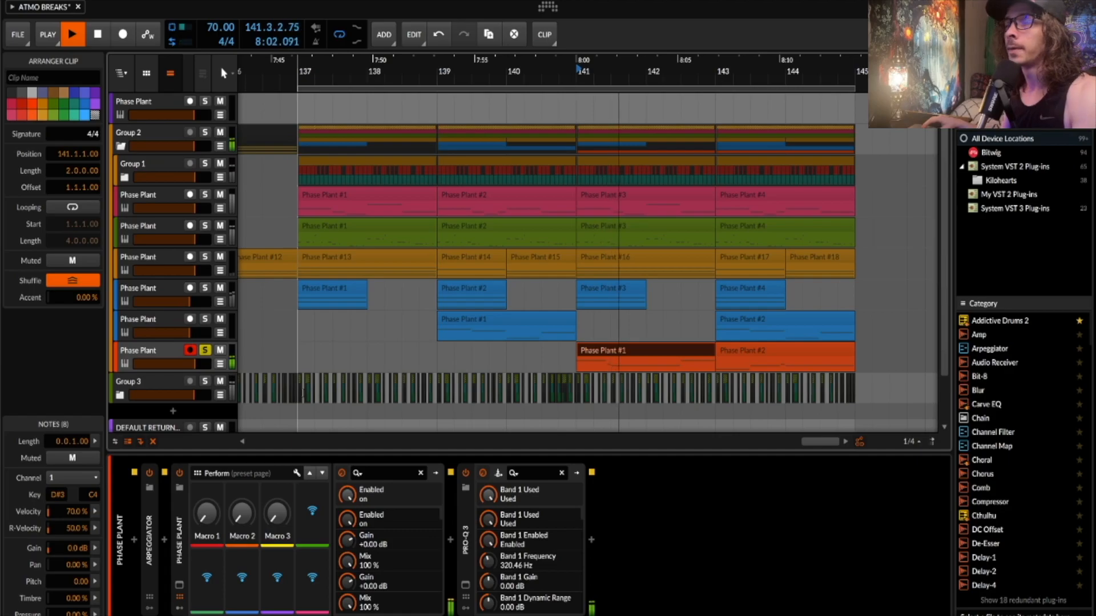
key(space)
- Expand the Arpeggiator and inspect its step pitch offsets and values
double_click(150, 525)
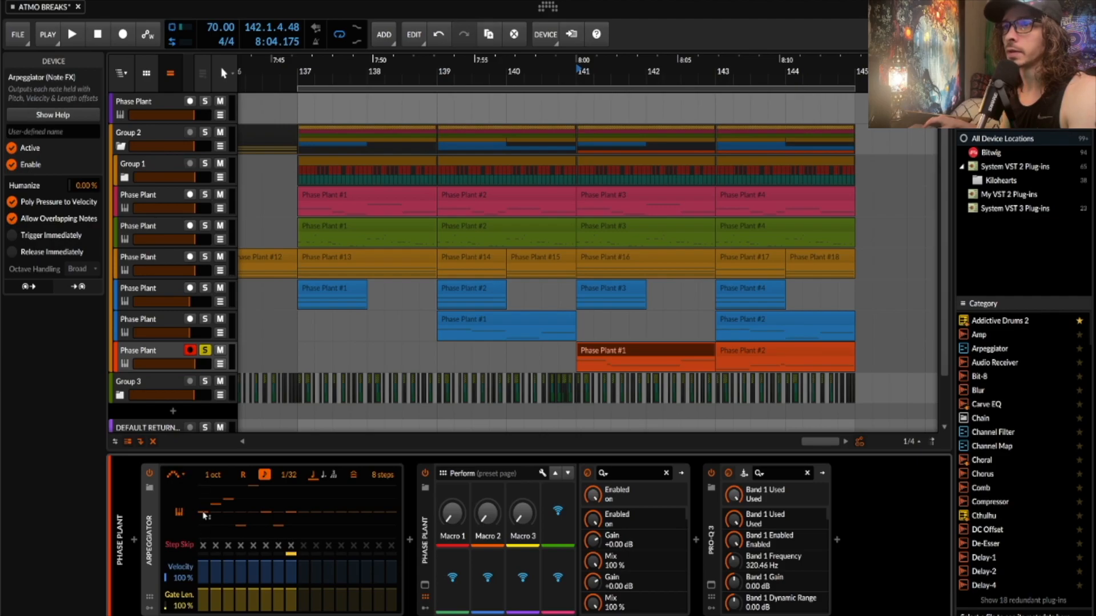
click(215, 505)
click(215, 506)
click(215, 505)
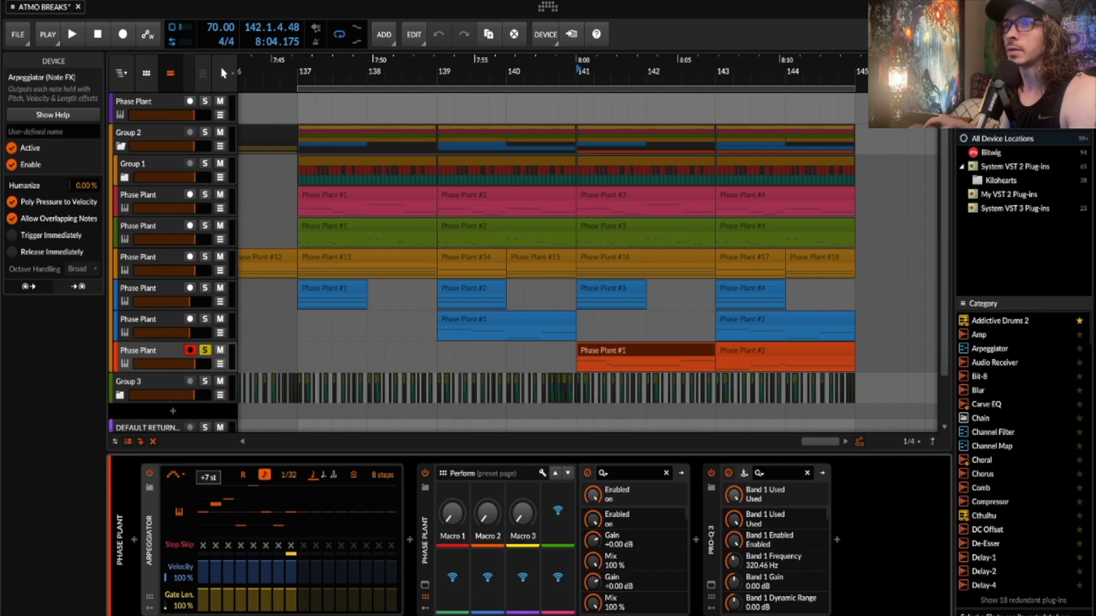
click(229, 500)
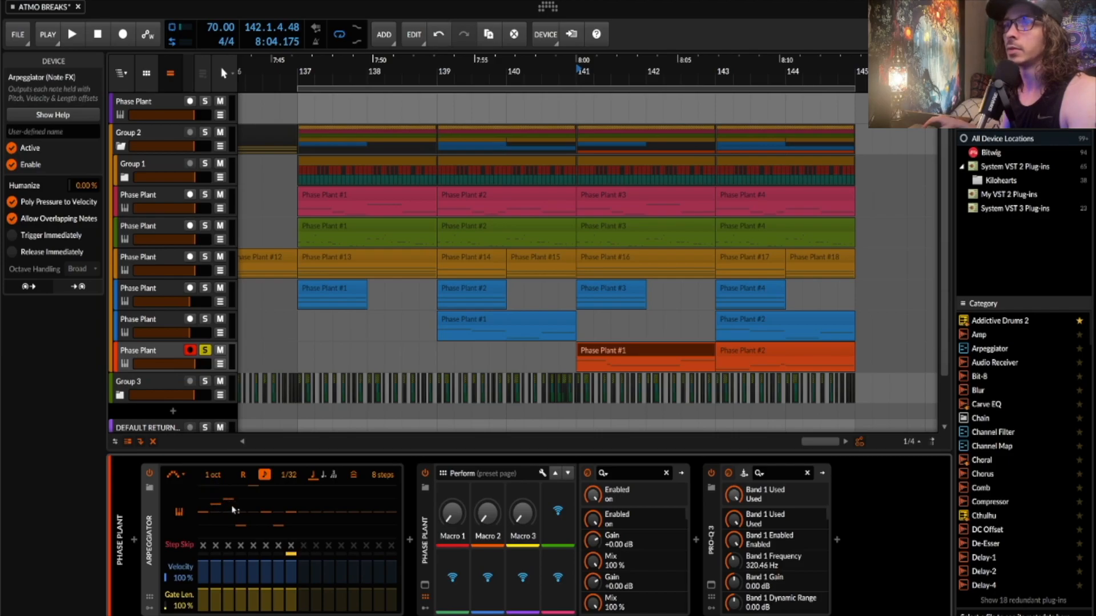
click(239, 528)
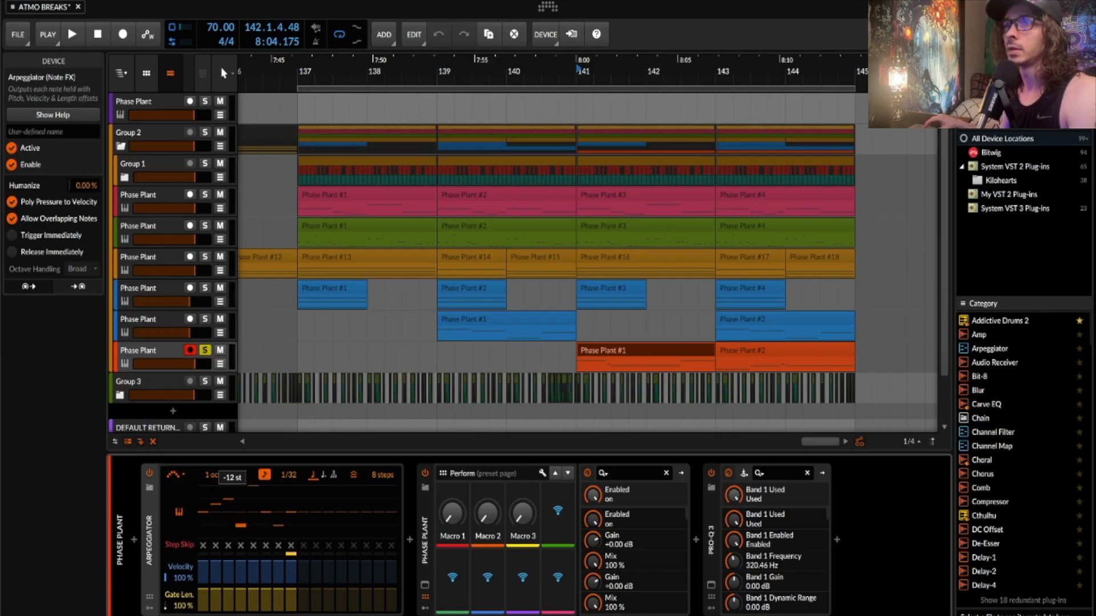
click(255, 491)
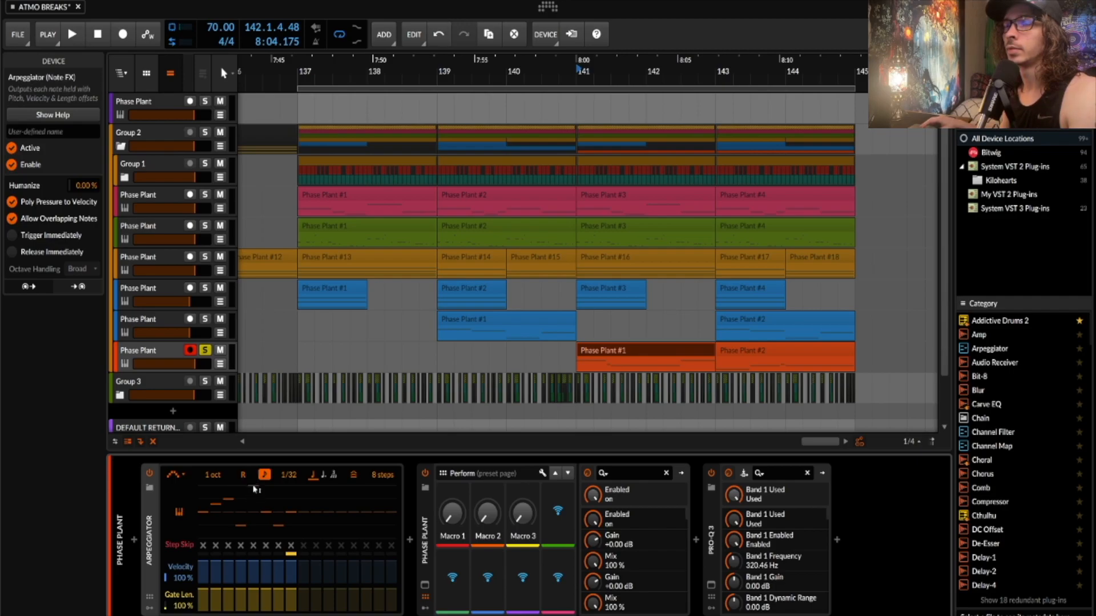
click(277, 528)
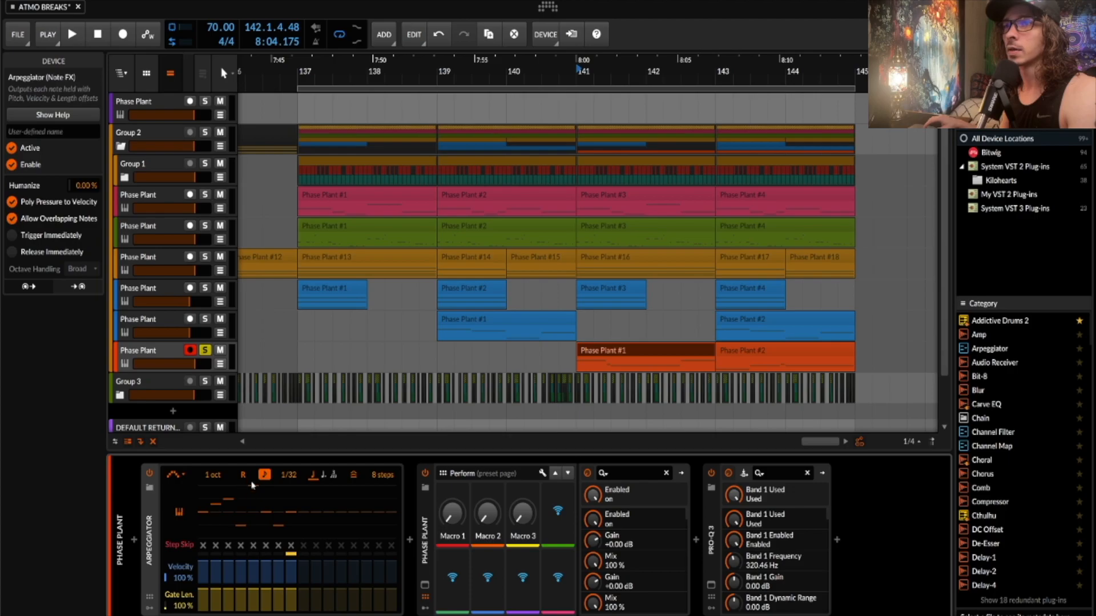
- Keep the current arpeggiator mode, audition the arpeggio, collapse it, and bring up Phase Plant
click(172, 475)
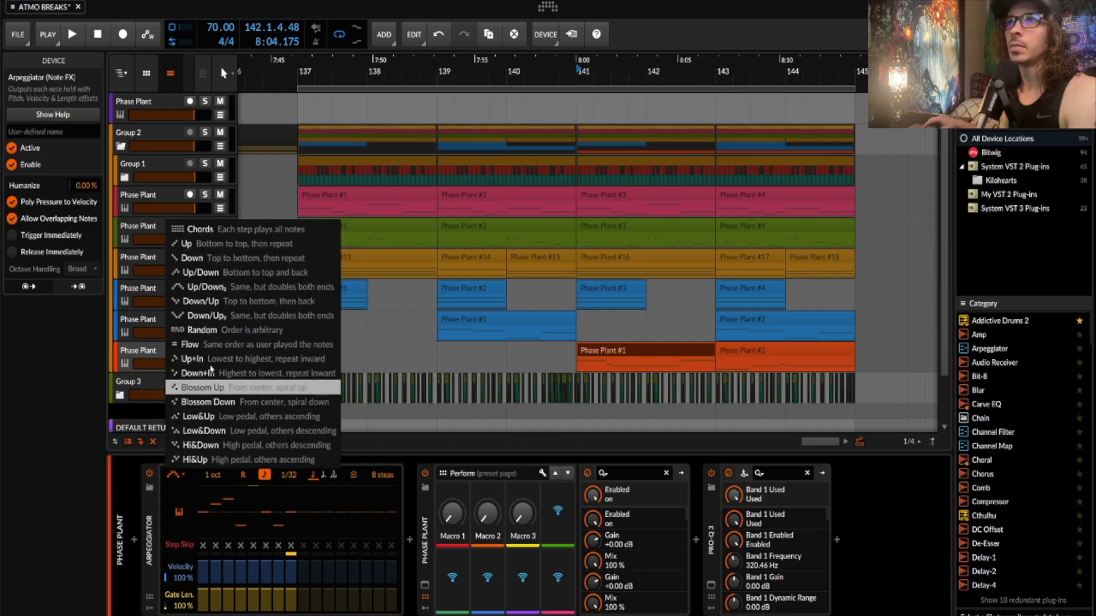
click(220, 288)
key(space)
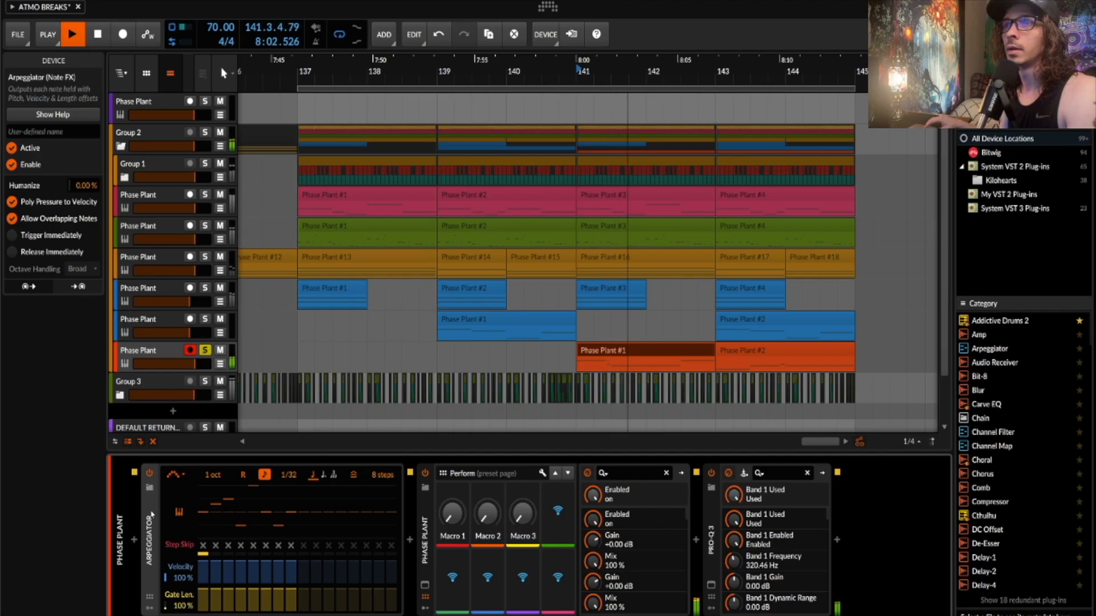
key(space)
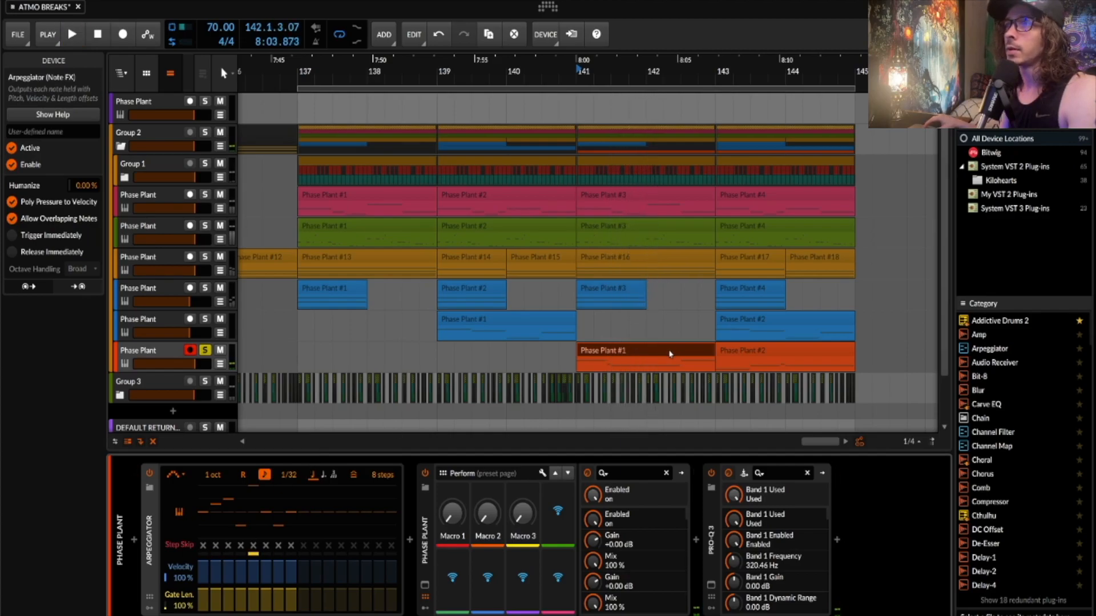
click(148, 517)
click(178, 585)
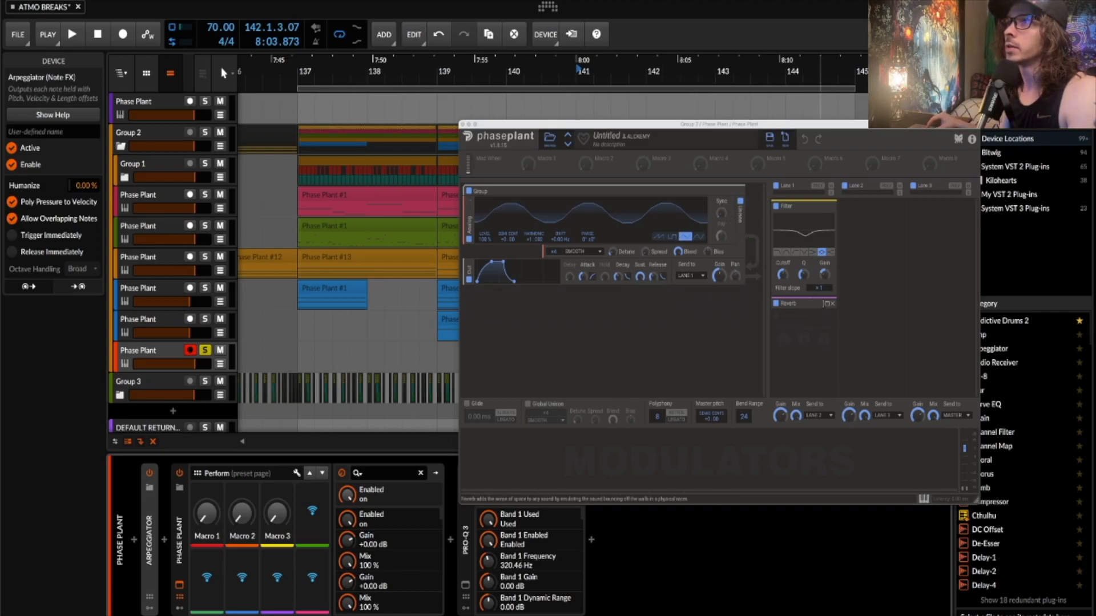
- Expand the patch's Reverb module, audition the patch, and close Phase Plant
click(825, 304)
key(space)
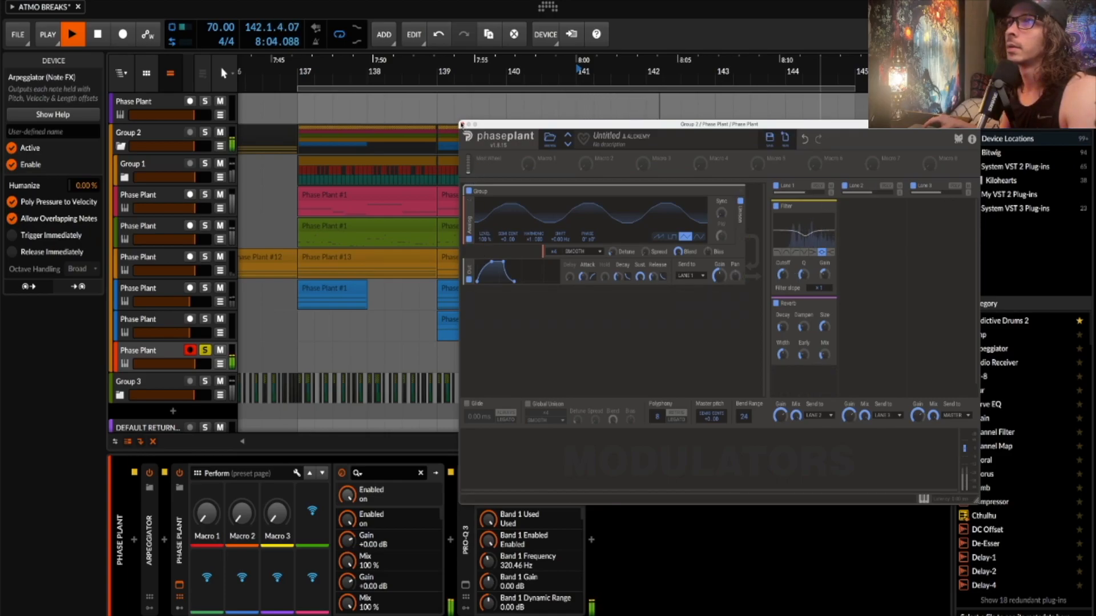
key(space)
click(462, 125)
- View and close the Pro-Q 3 equaliser, then zoom out on the arrangement
click(465, 587)
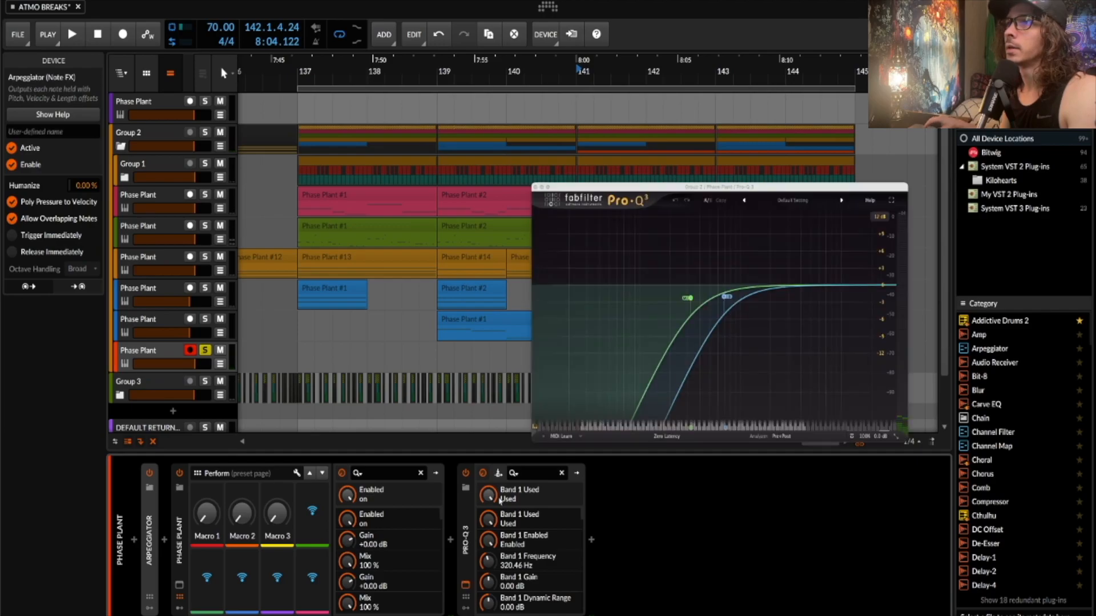
click(537, 188)
scroll(469, 343, down, 5)
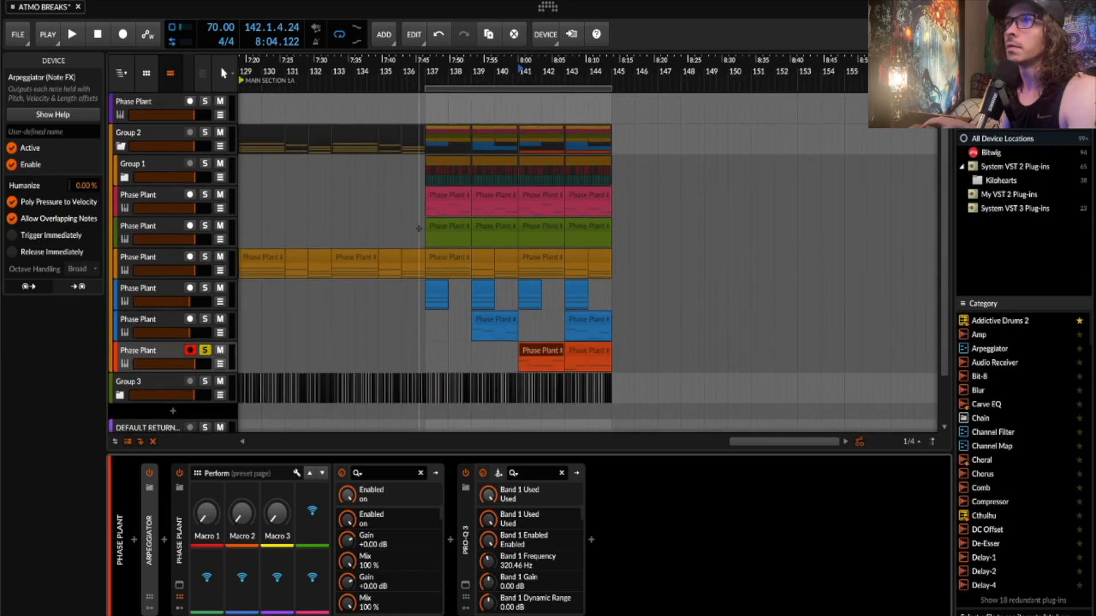
- Place the playhead at bar 137 and select the Phase Plant #13 clip's track
click(426, 174)
scroll(426, 172, up, 5)
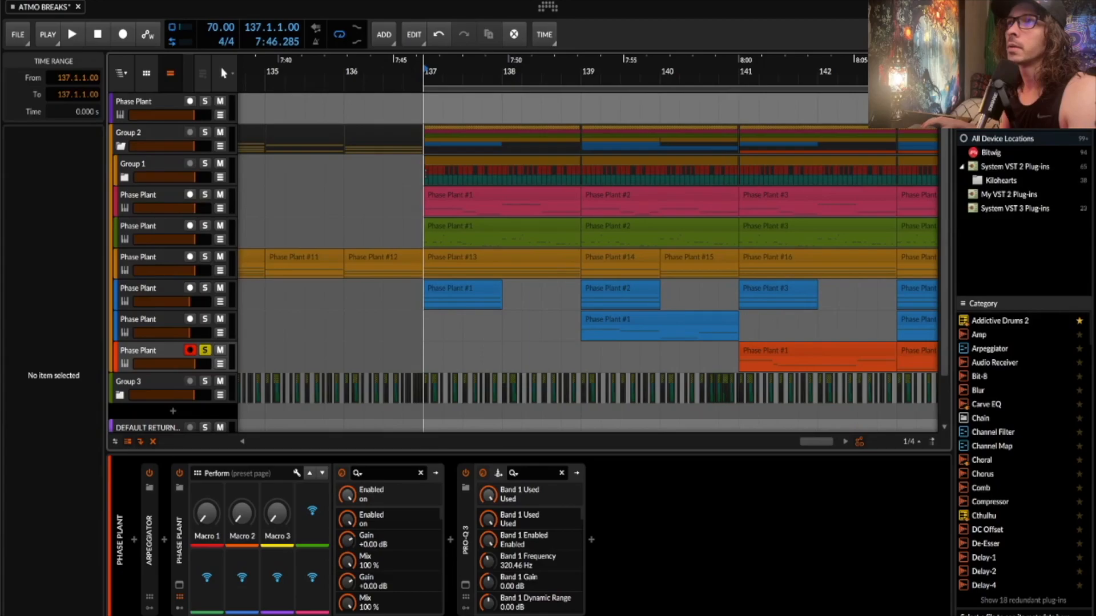
scroll(475, 235, down, 2)
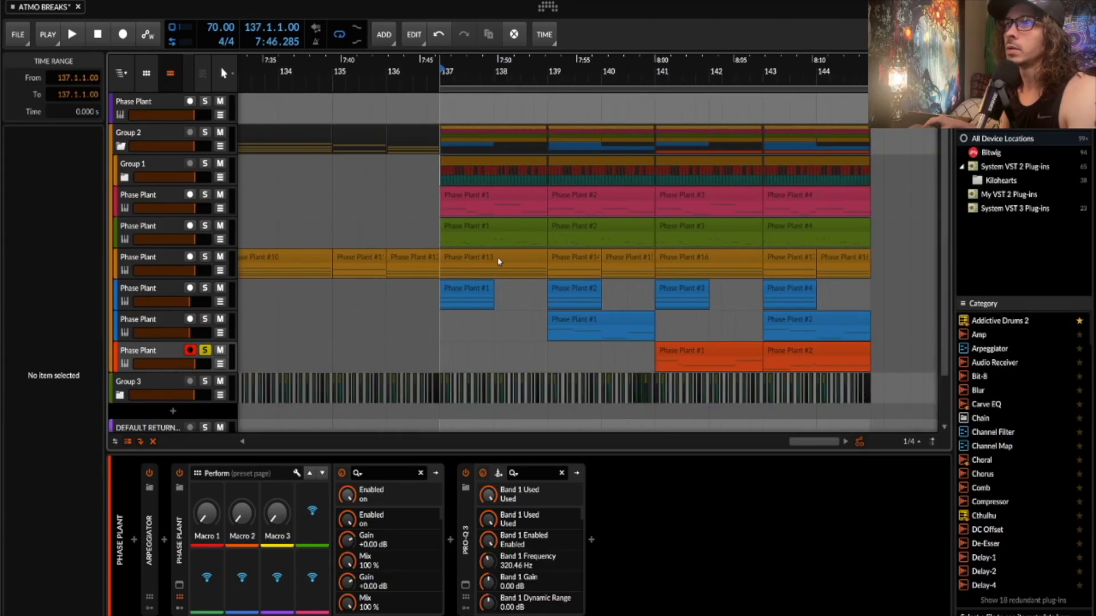
click(531, 263)
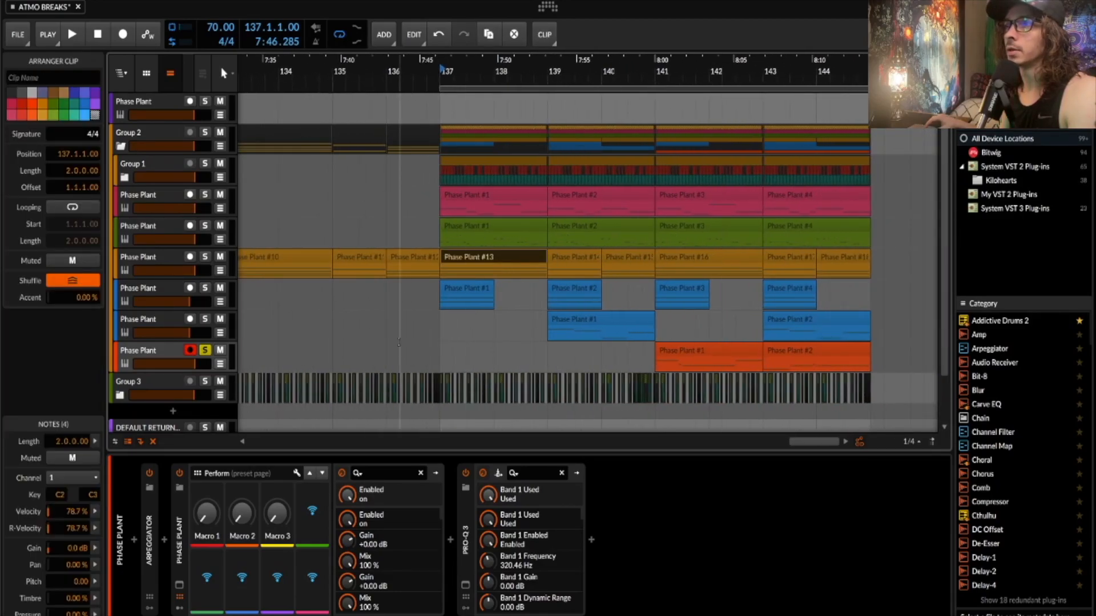
click(157, 264)
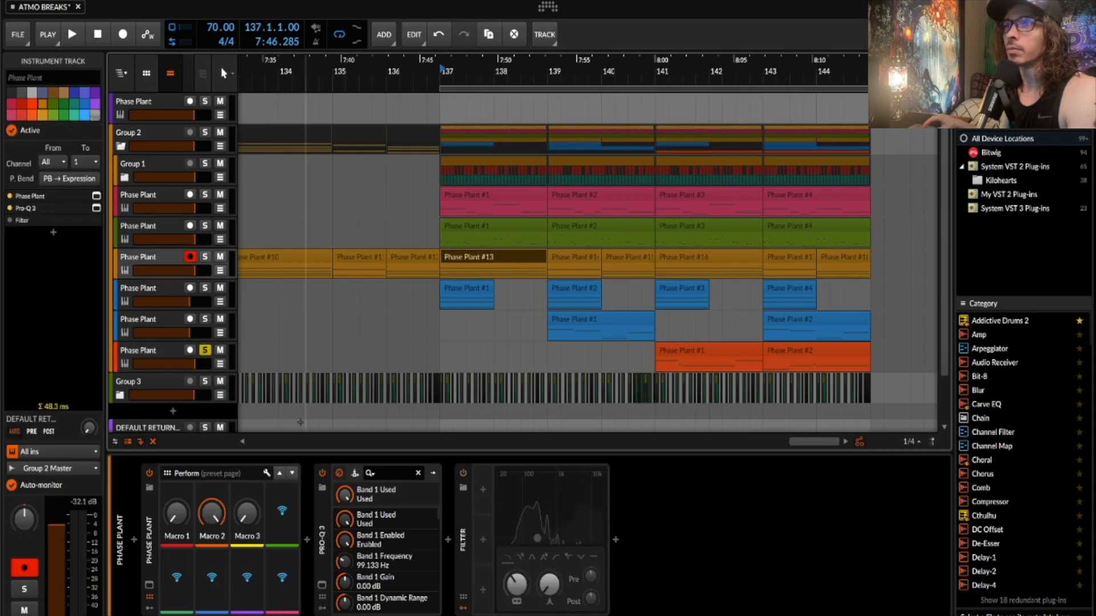
- Switch on the track's Filter device, then deselect the track
click(463, 474)
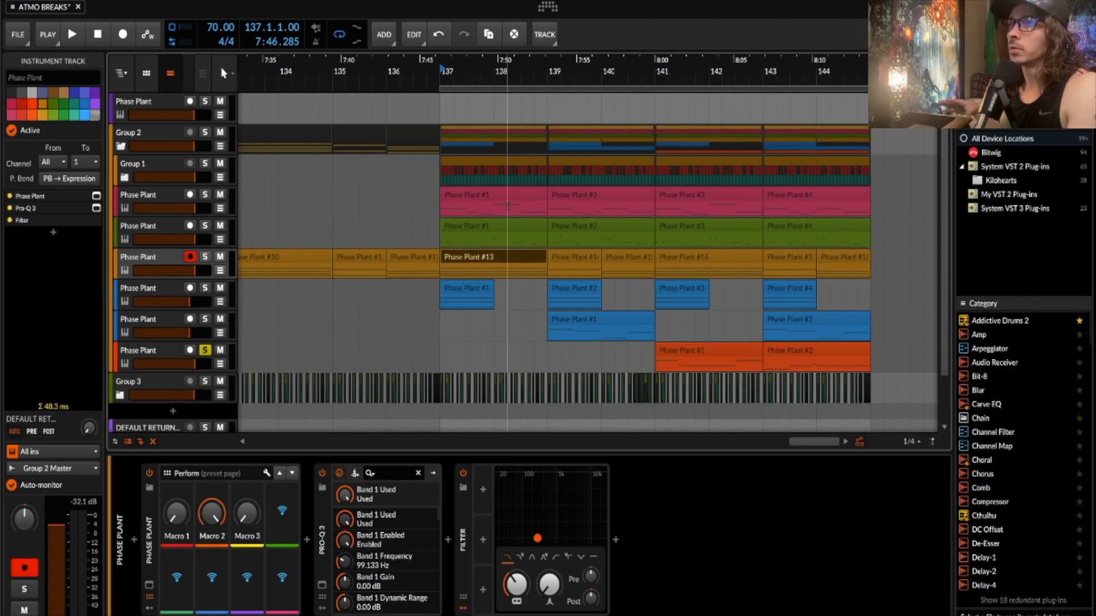
click(437, 234)
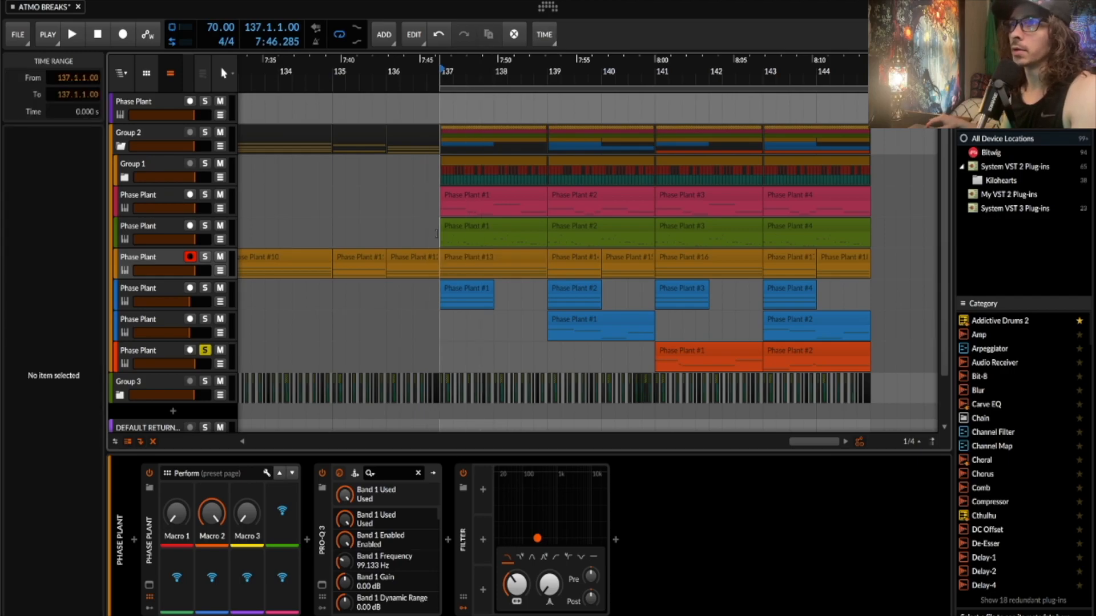
scroll(436, 233, up, 3)
scroll(436, 234, down, 1)
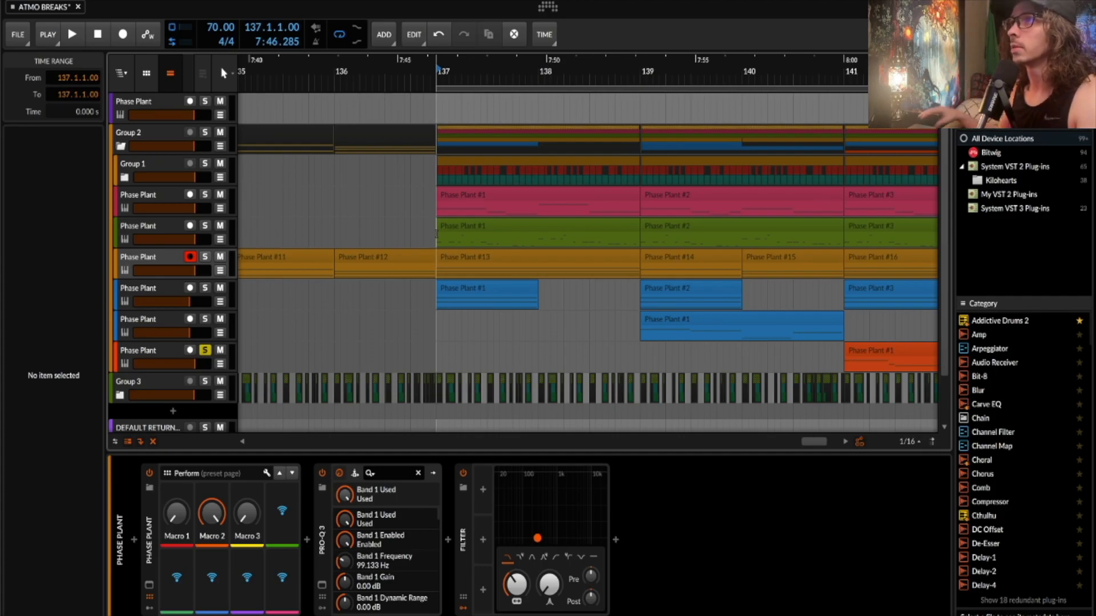
scroll(437, 233, left, 1)
scroll(432, 235, down, 2)
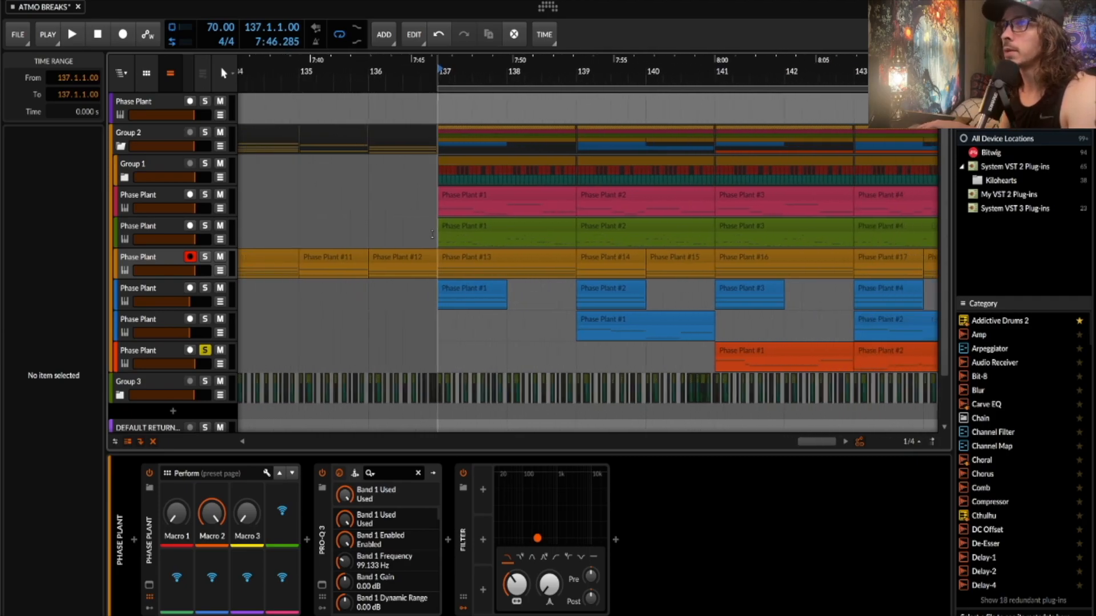
scroll(432, 234, right, 3)
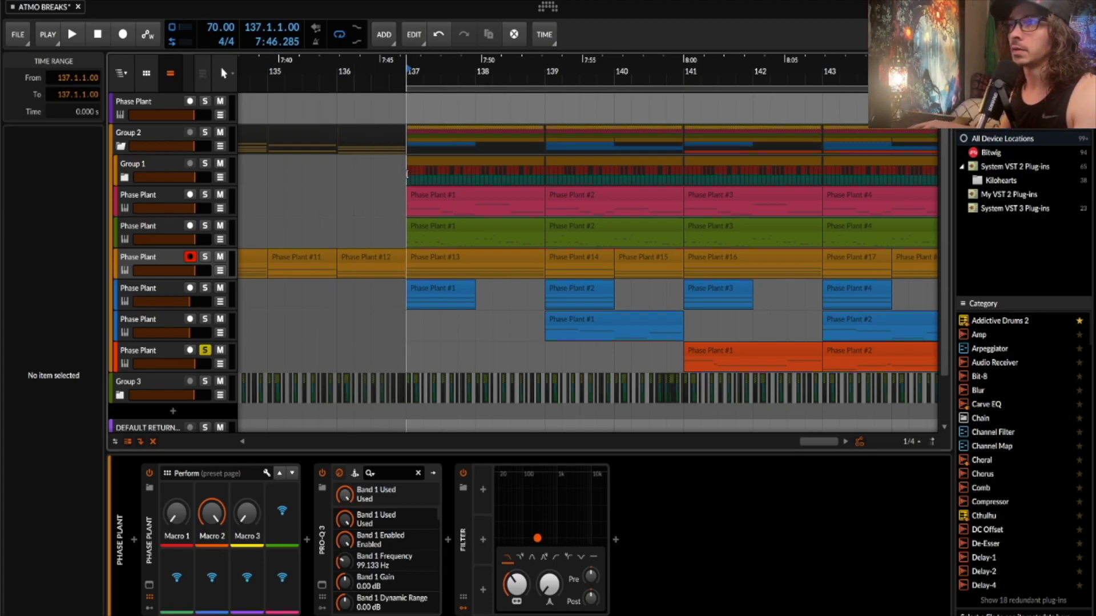
scroll(407, 174, down, 2)
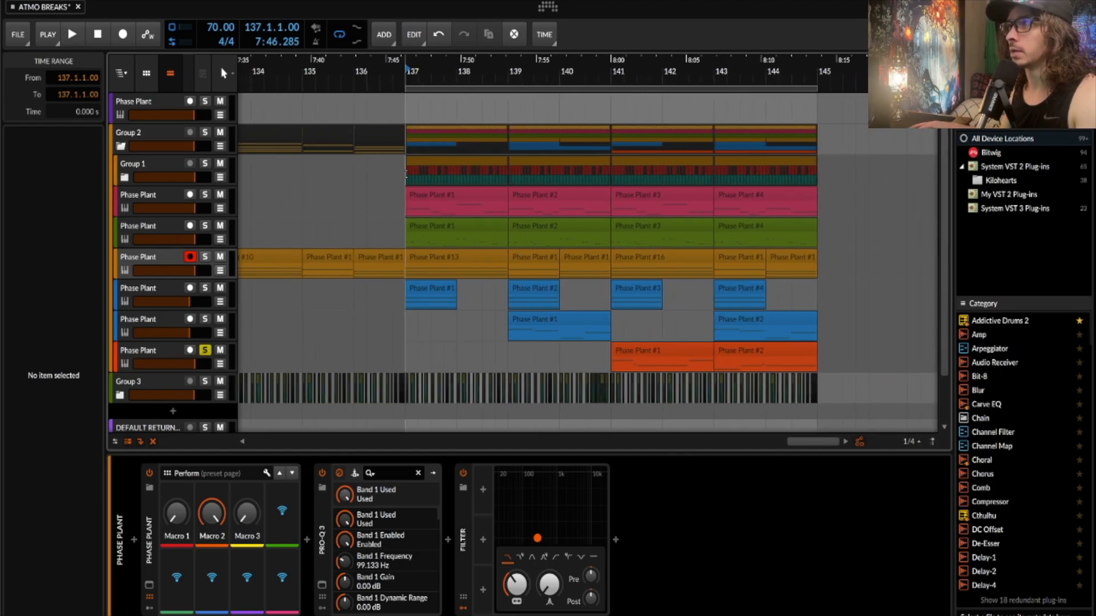
key(space)
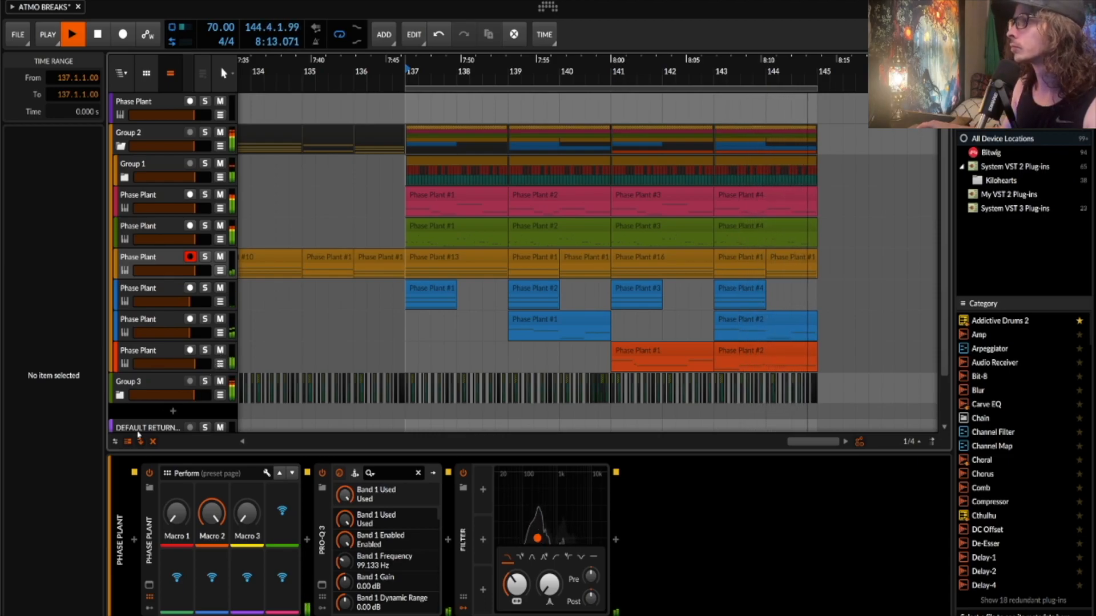
key(space)
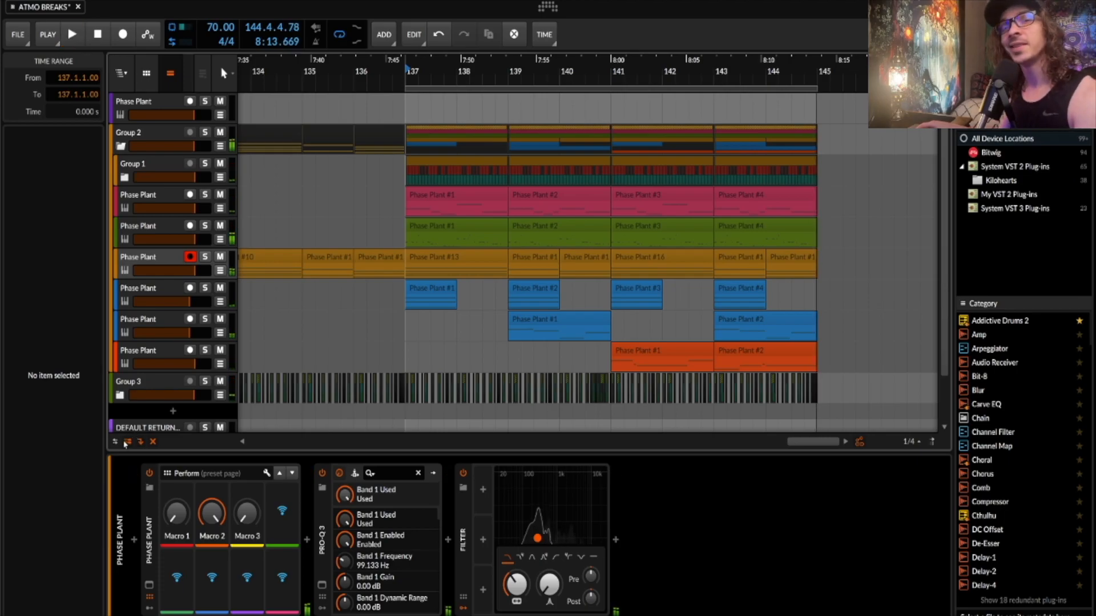